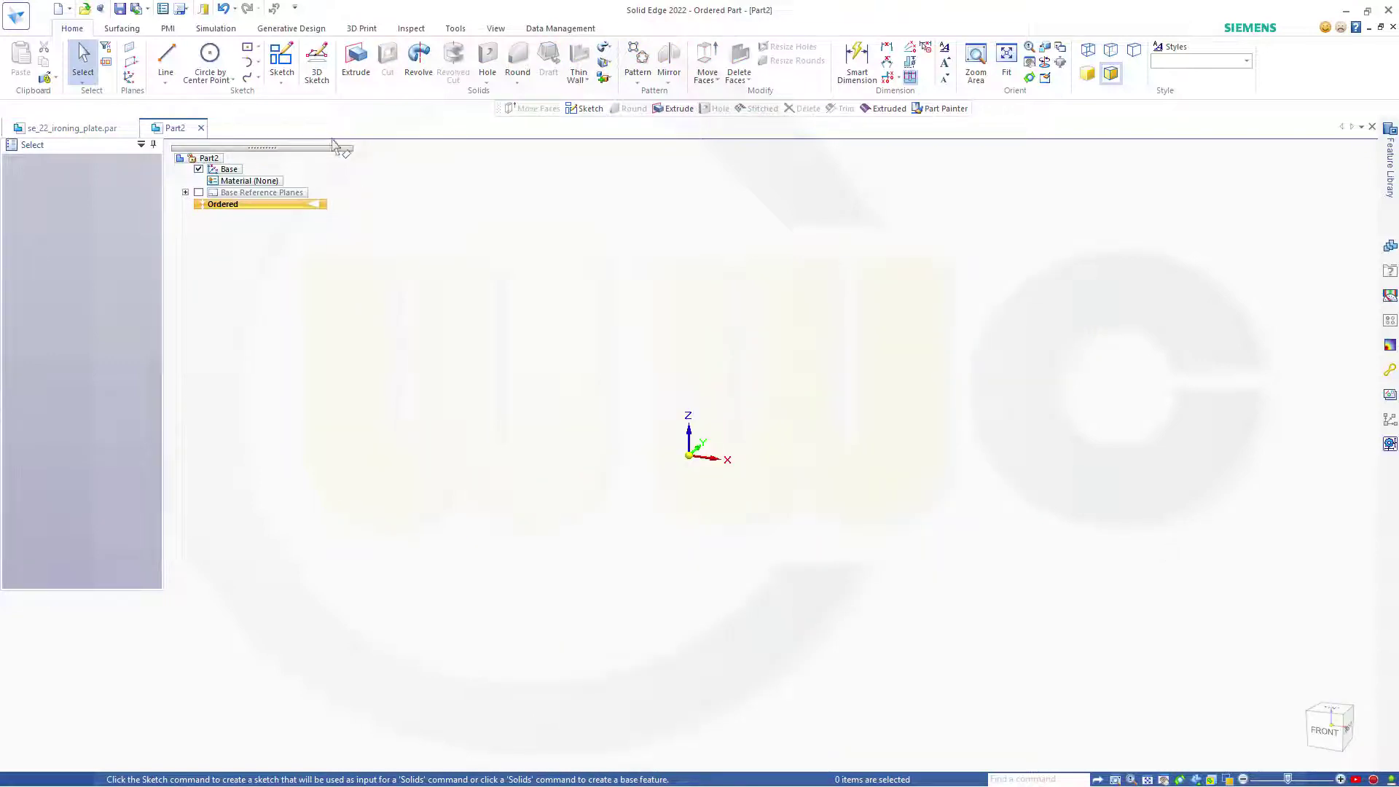
Start a sketch on the front plane and draw four connected lines: bottom, inclined, short vertical and top.
{"action": "left_click", "coordinate": [282, 67]}
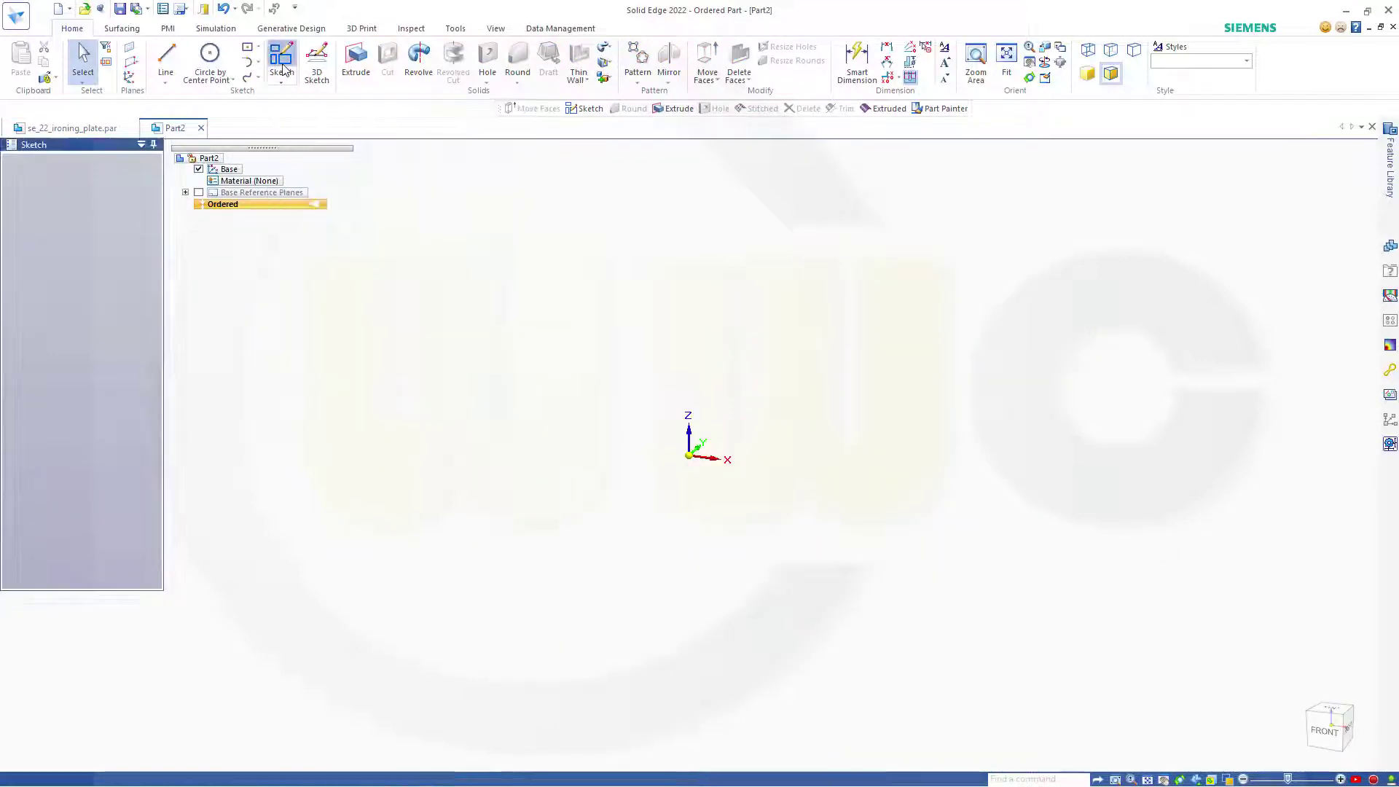
{"action": "left_click", "coordinate": [635, 344]}
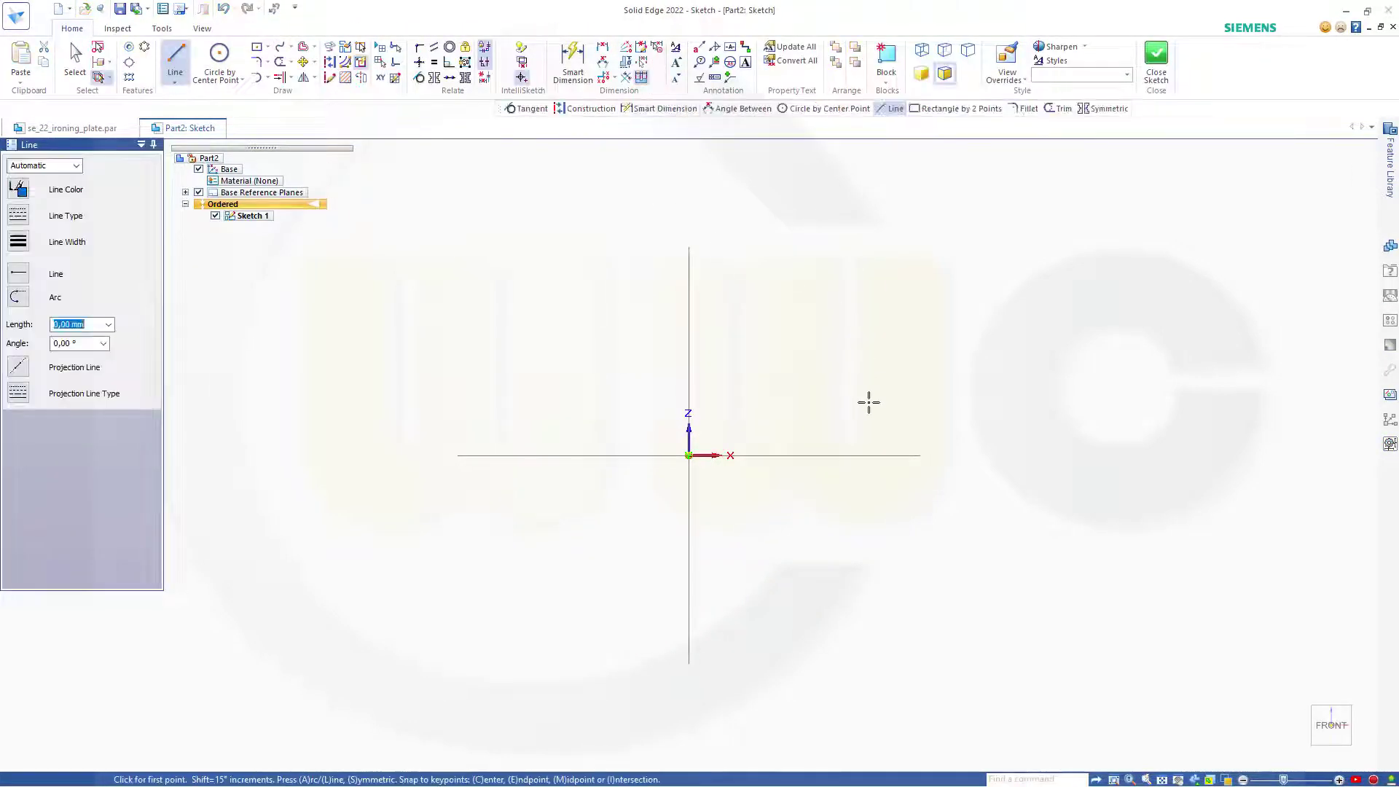
{"action": "left_click", "coordinate": [774, 416]}
{"action": "left_click", "coordinate": [889, 416]}
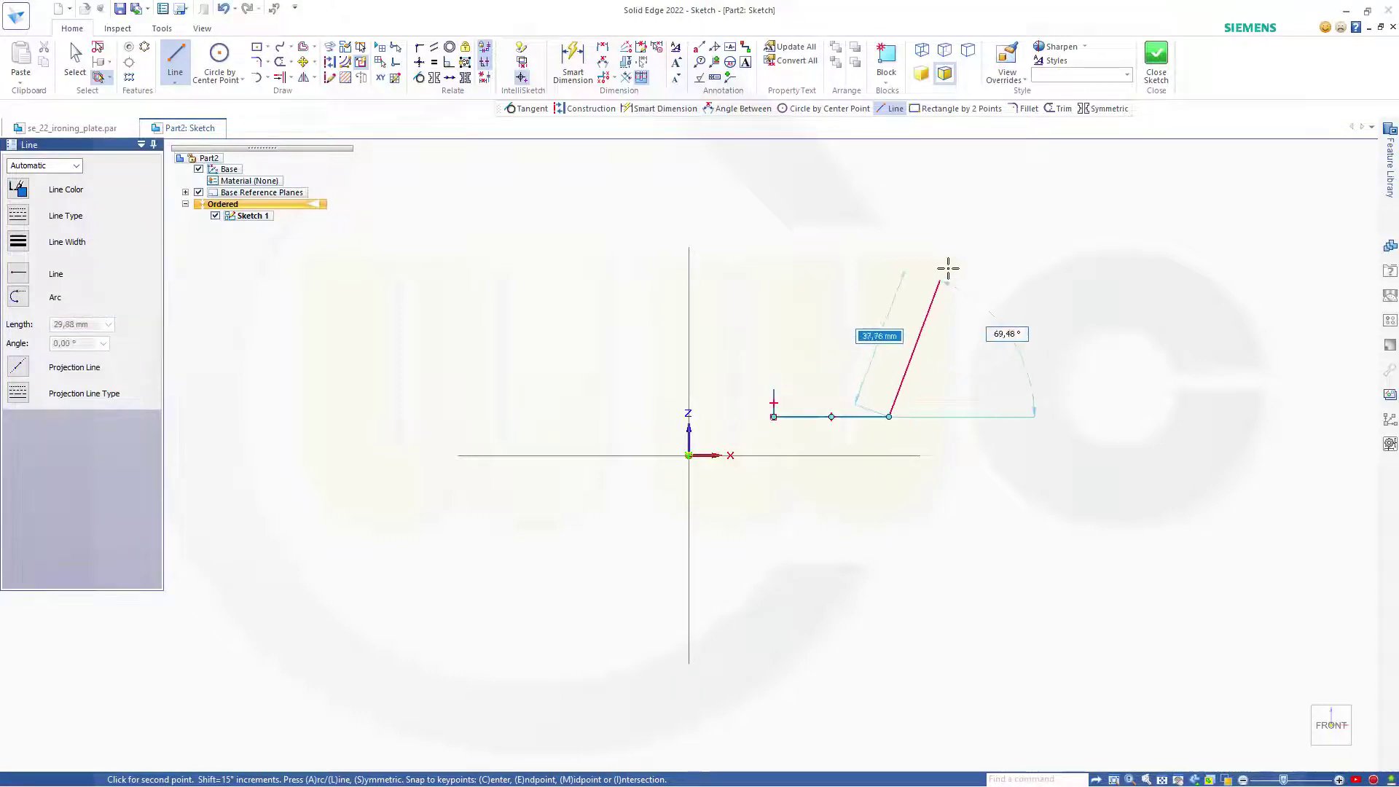
{"action": "left_click", "coordinate": [982, 224]}
{"action": "middle_click_drag", "start_coordinate": [982, 224], "coordinate": [965, 371], "text": "shift"}
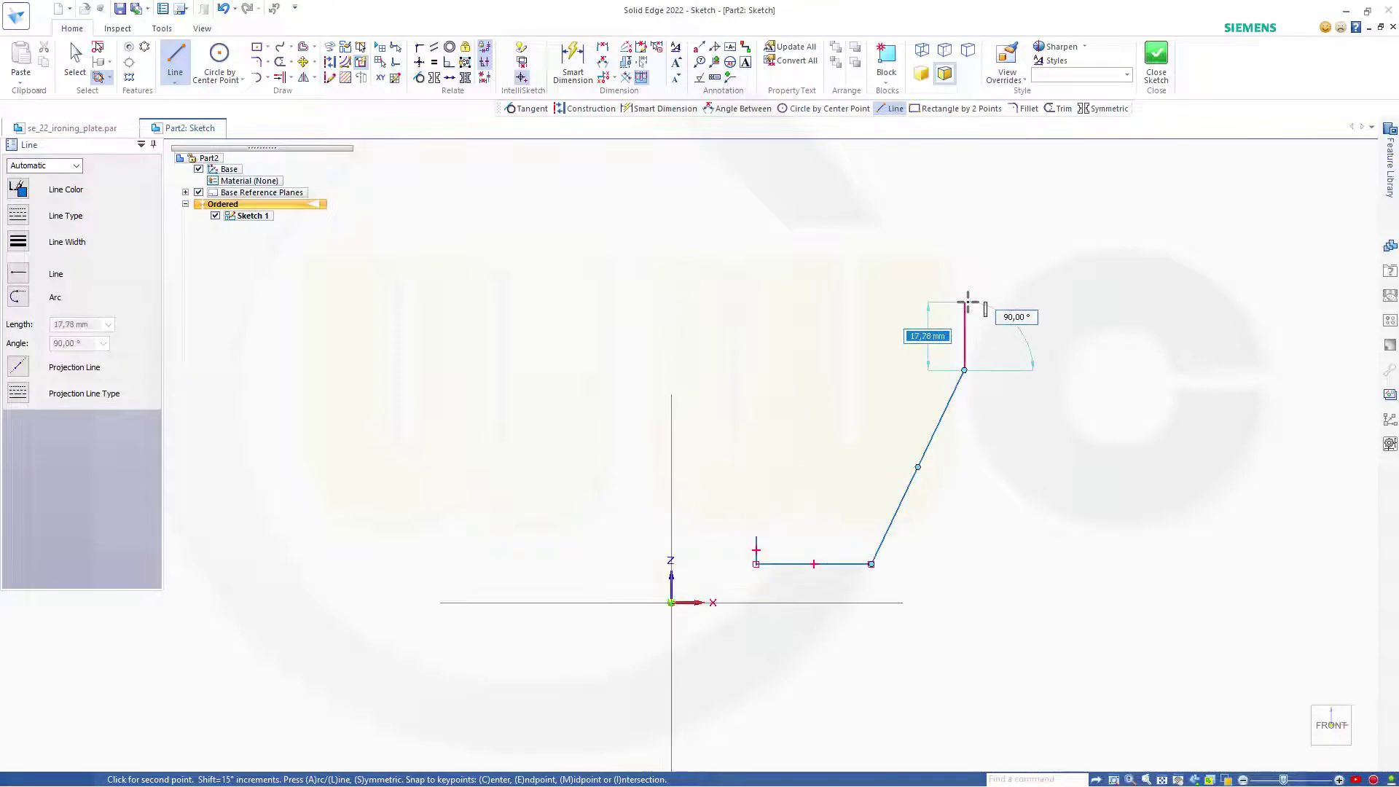
{"action": "left_click", "coordinate": [966, 301]}
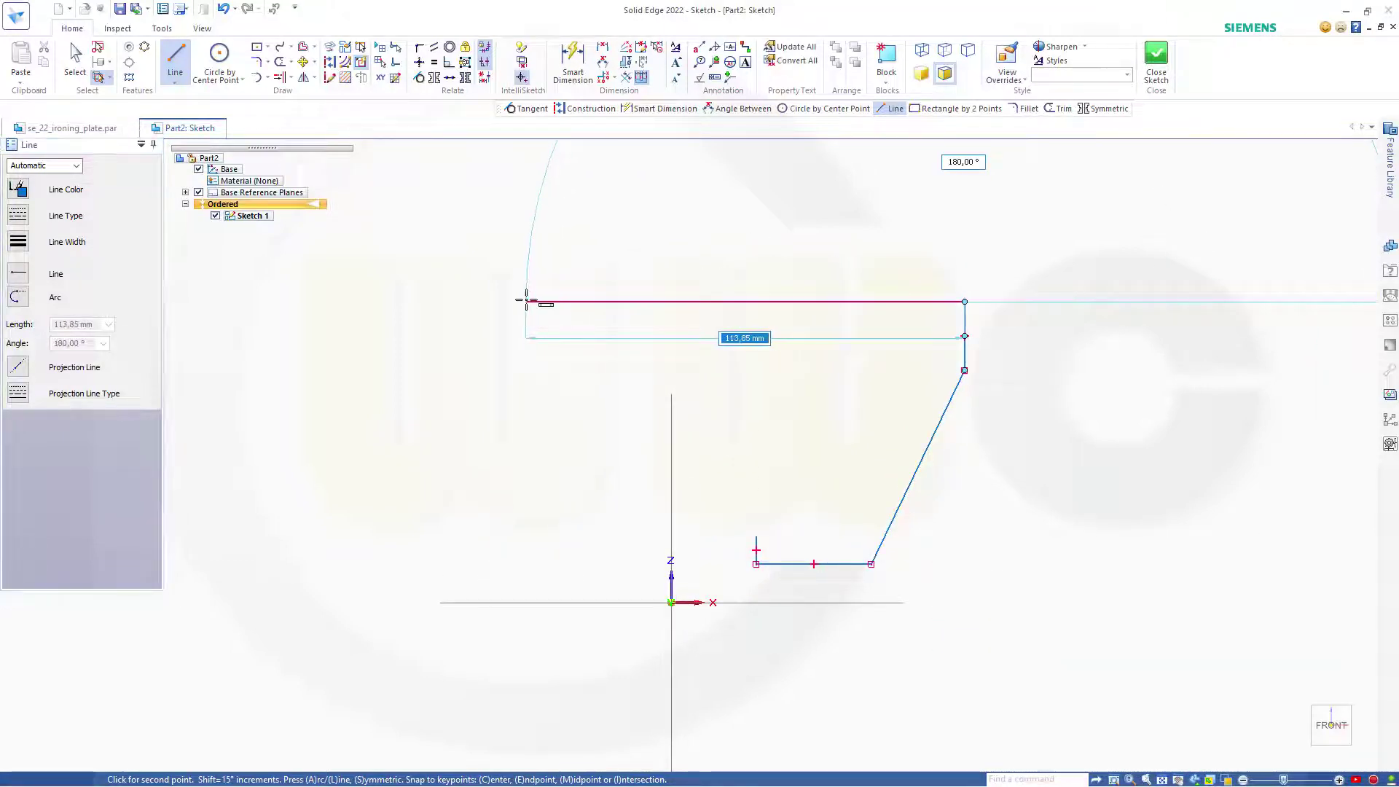
{"action": "left_click", "coordinate": [526, 301]}
{"action": "key", "text": "Escape"}
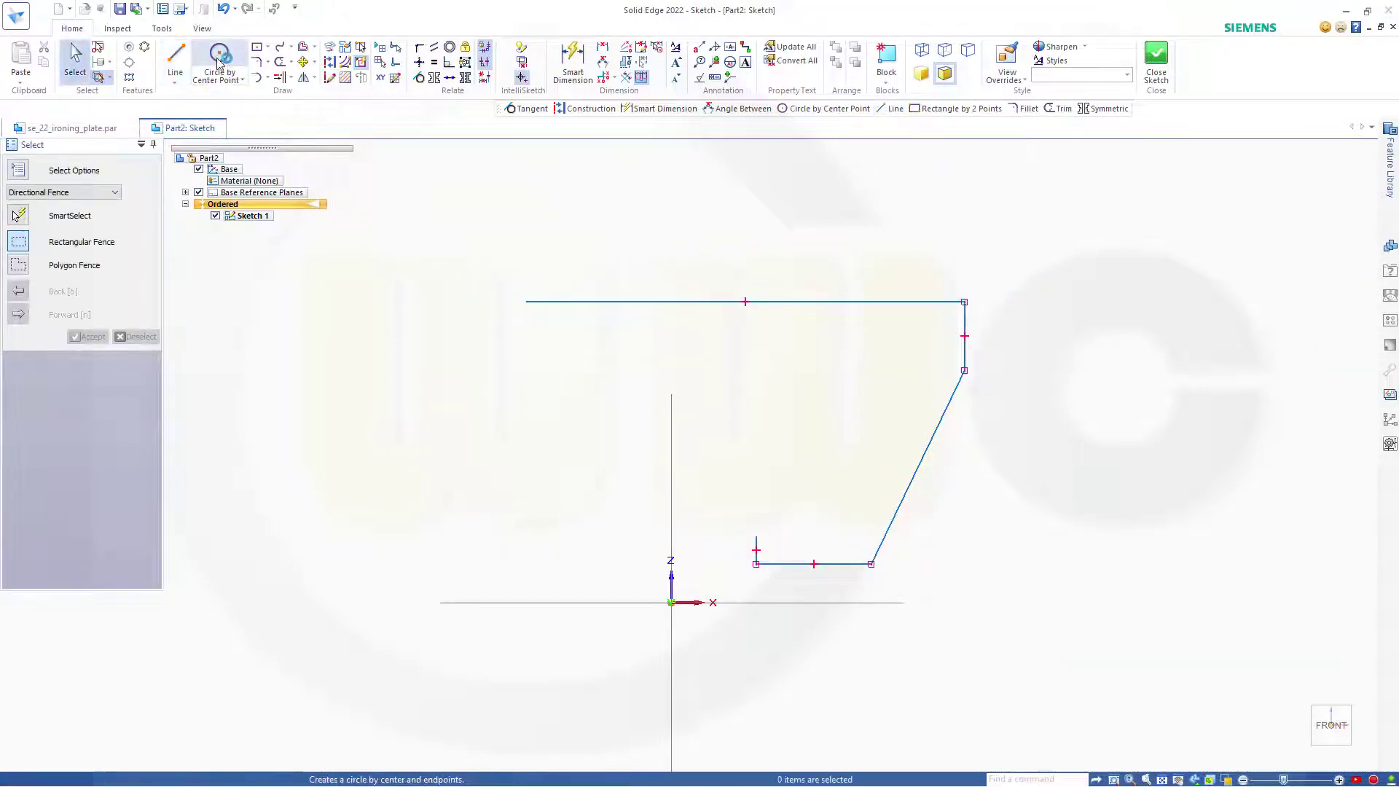
Add a circle centred on the top line reaching the bottom line, then trim it to the left-side arc.
{"action": "left_click", "coordinate": [218, 58]}
{"action": "left_click", "coordinate": [665, 301]}
{"action": "left_click", "coordinate": [755, 537]}
{"action": "key", "text": "Escape"}
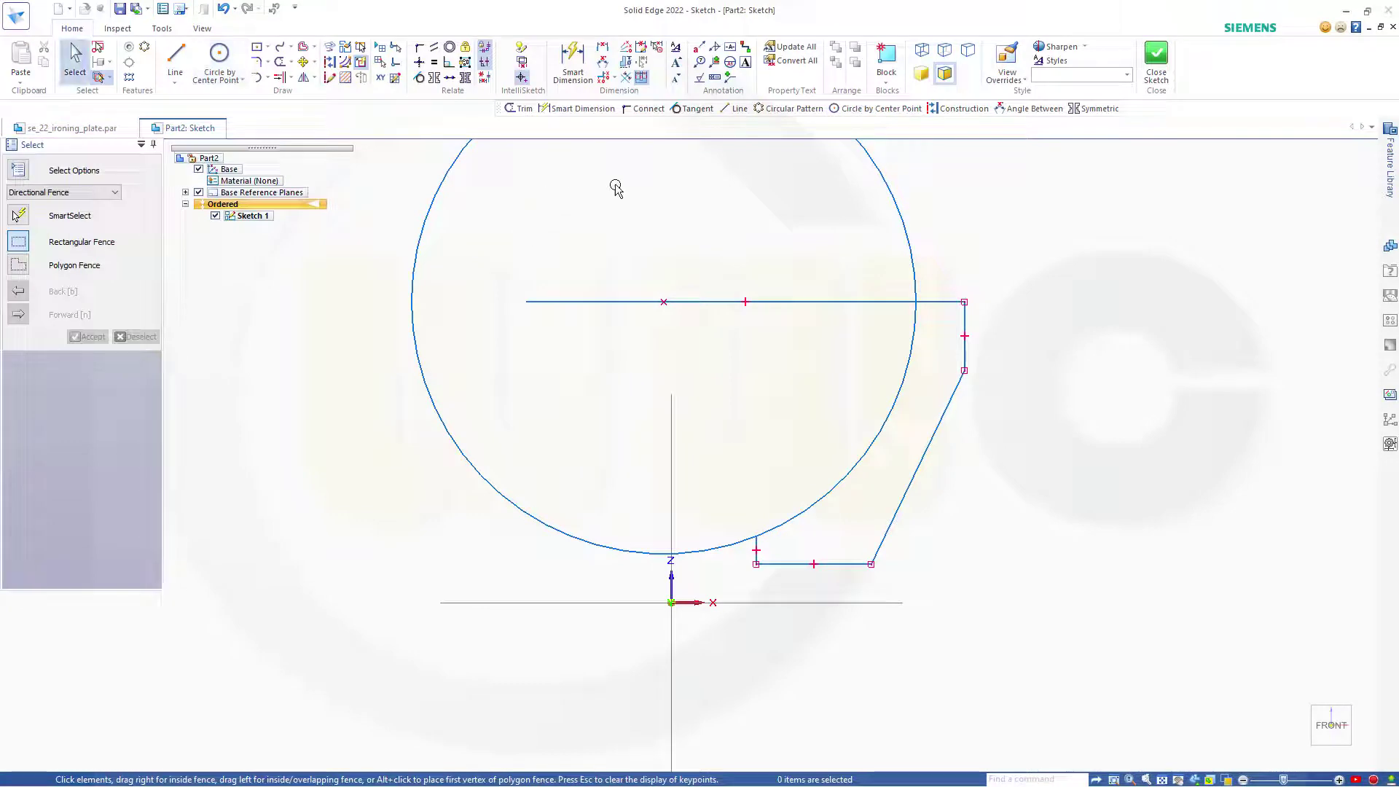
{"action": "left_click", "coordinate": [279, 67]}
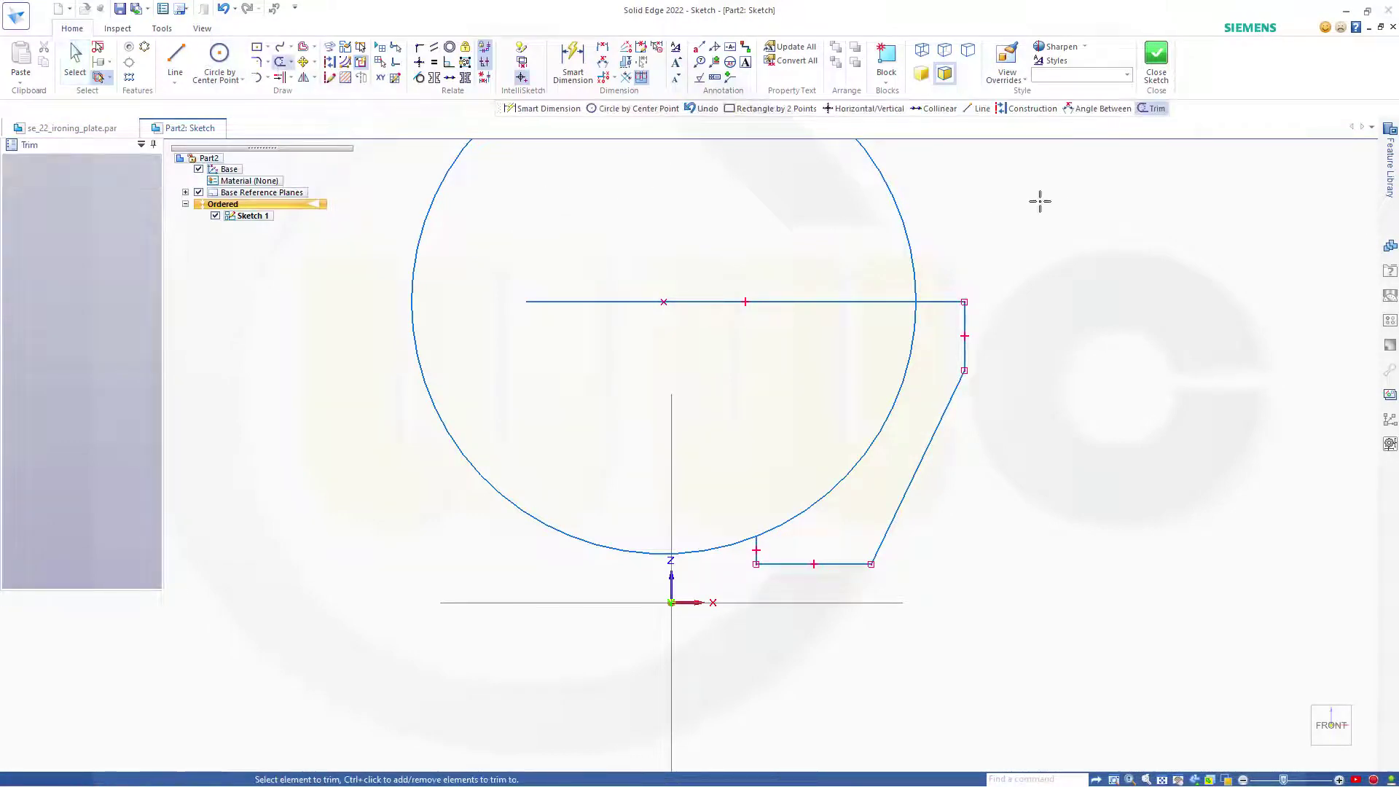
{"action": "left_click", "coordinate": [914, 211]}
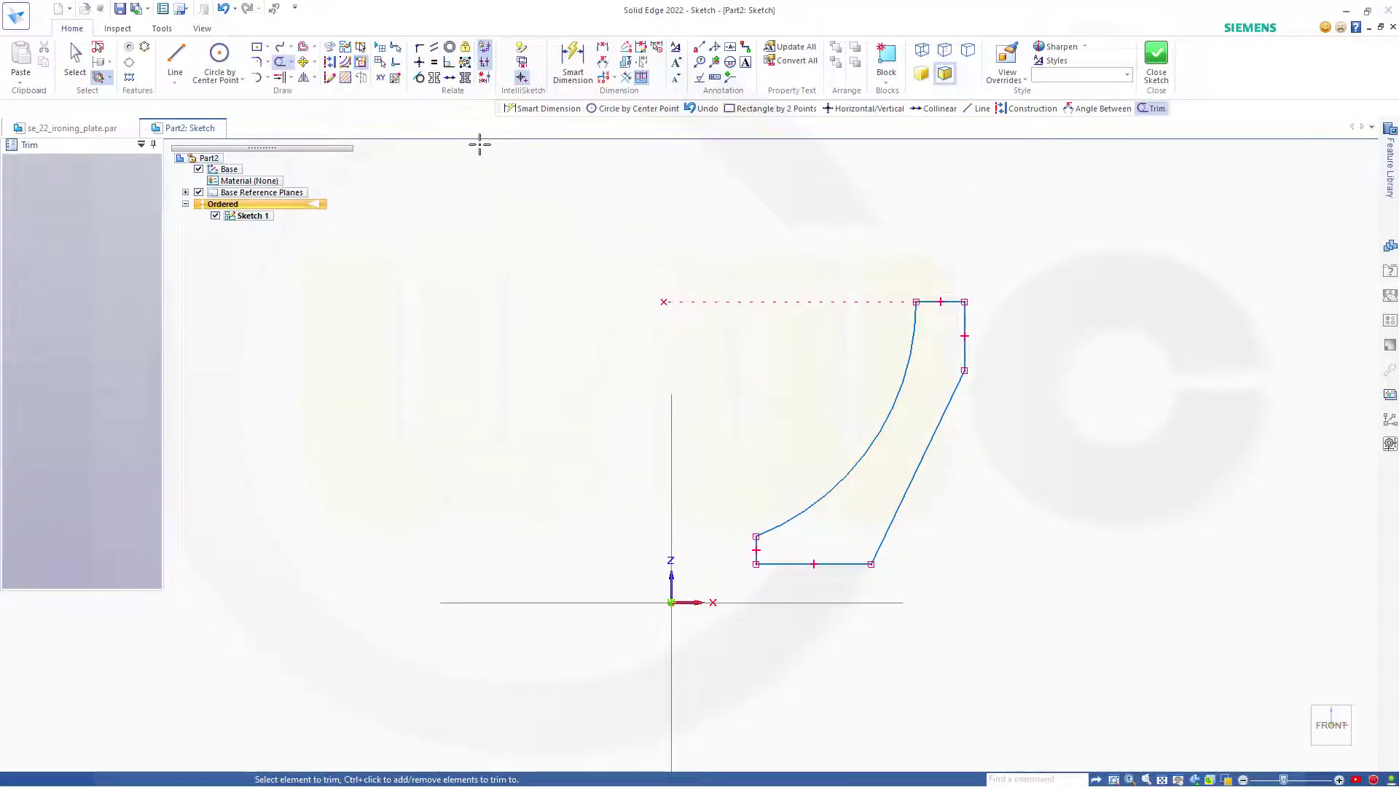
Dimension the profile's overall height to 40.
{"action": "left_click", "coordinate": [573, 65]}
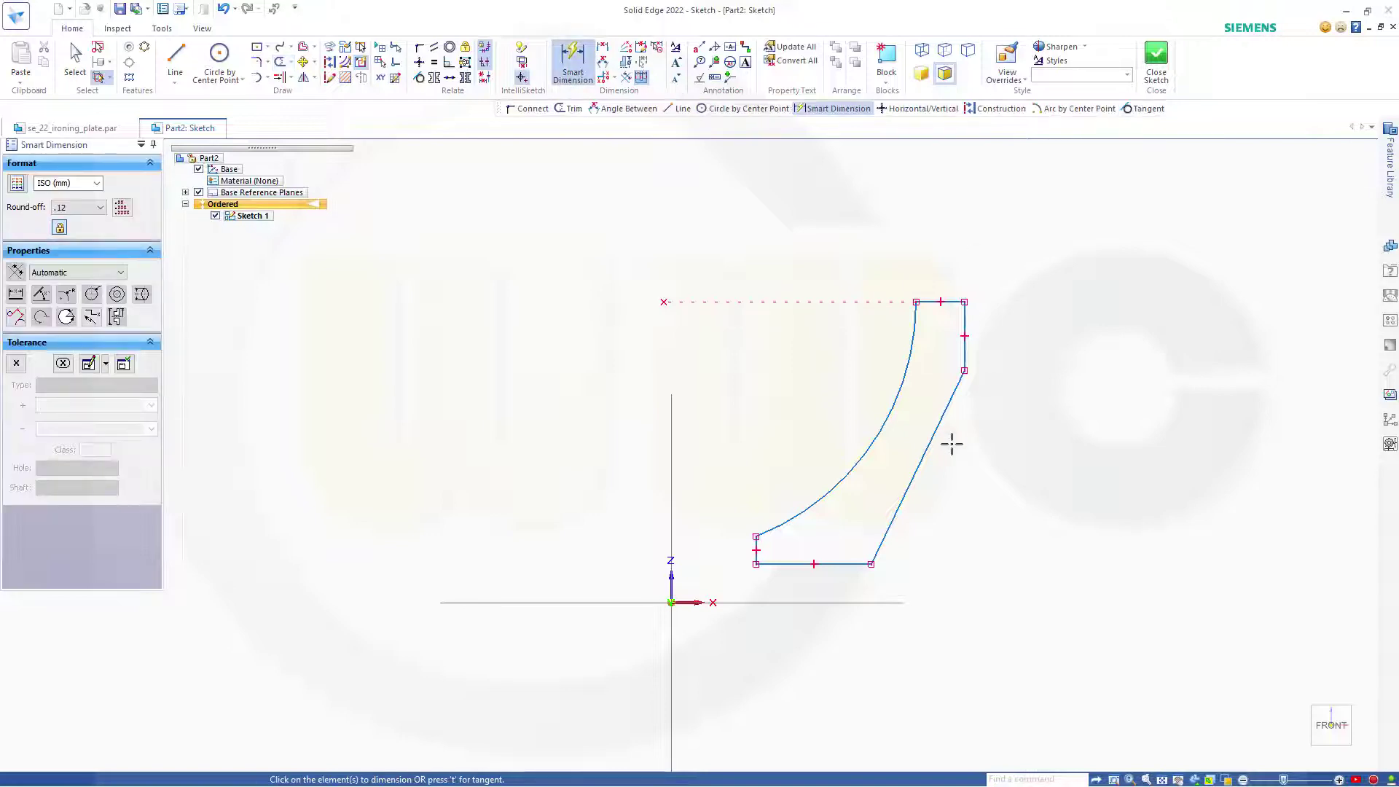
{"action": "scroll", "coordinate": [775, 556], "scroll_direction": "down", "scroll_amount": 2}
{"action": "scroll", "coordinate": [797, 556], "scroll_direction": "up", "scroll_amount": 5}
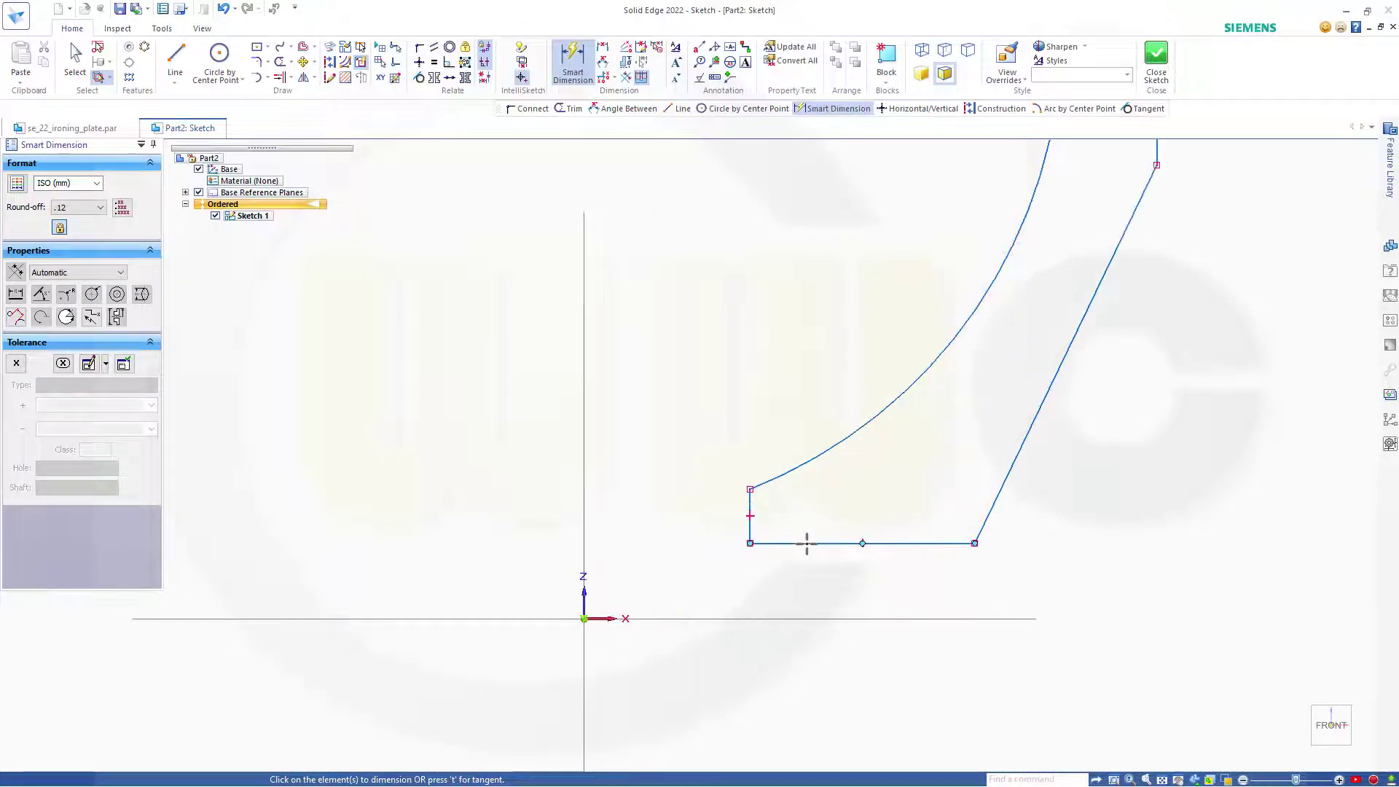
{"action": "left_click", "coordinate": [809, 543]}
{"action": "scroll", "coordinate": [940, 459], "scroll_direction": "down", "scroll_amount": 2}
{"action": "scroll", "coordinate": [1027, 284], "scroll_direction": "down", "scroll_amount": 1}
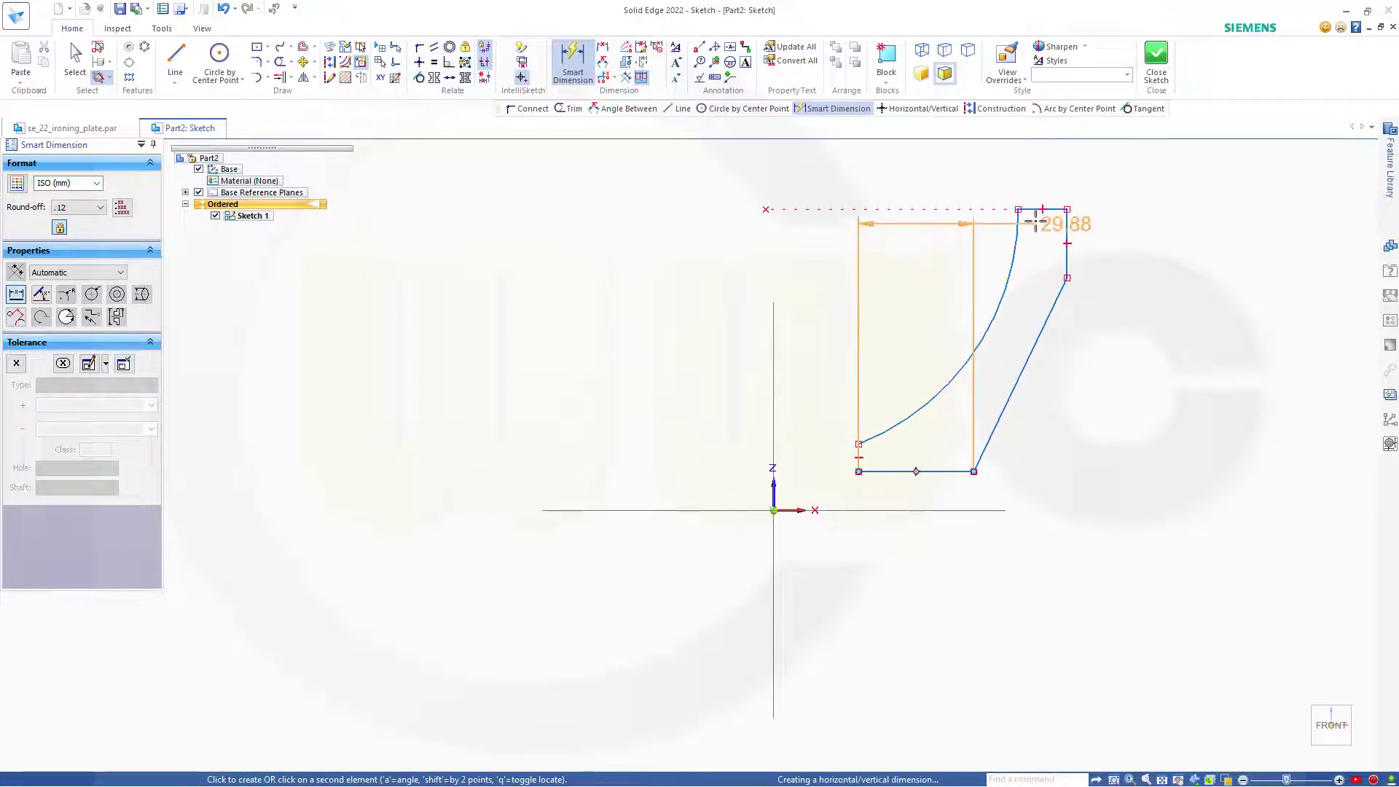
{"action": "left_click", "coordinate": [1060, 211]}
{"action": "left_click", "coordinate": [1150, 294]}
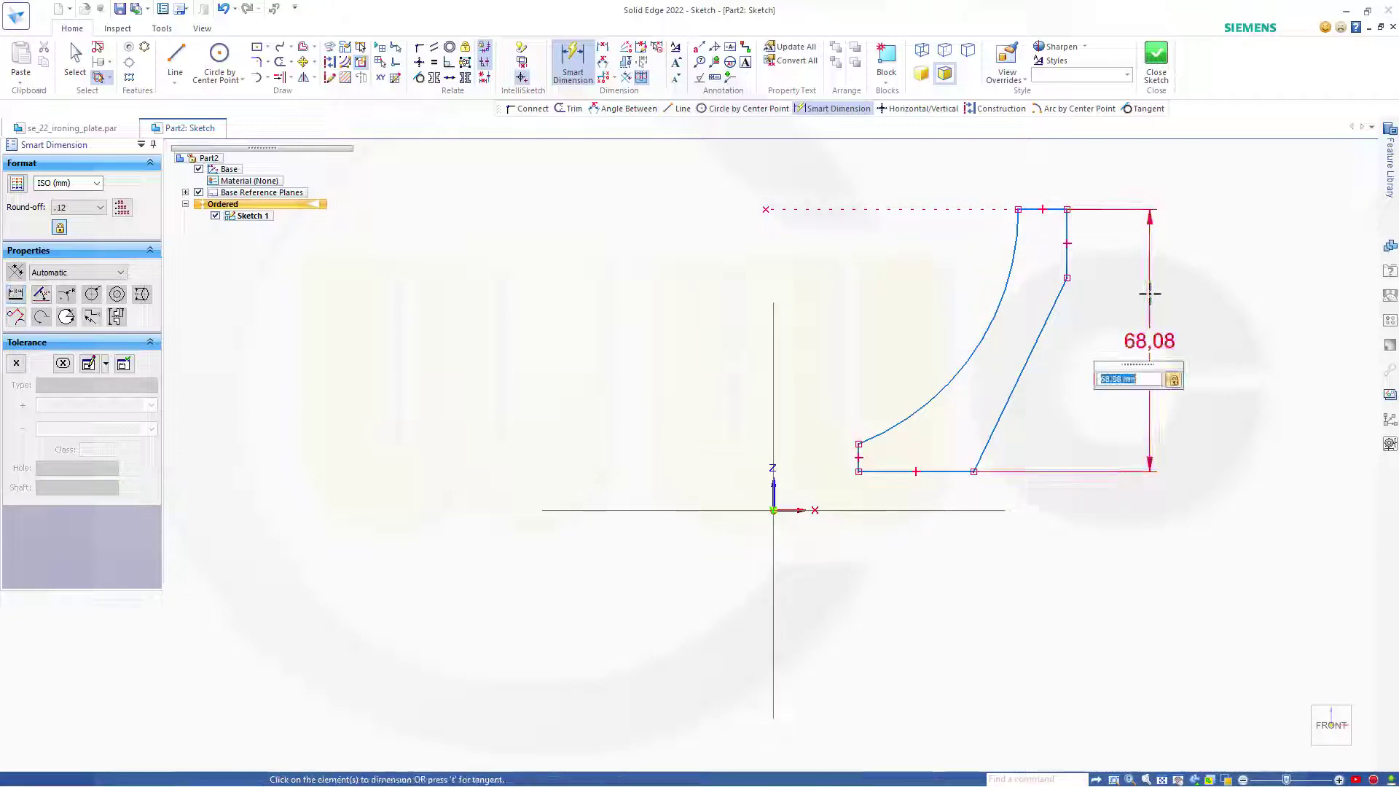
{"action": "type", "text": "40"}
{"action": "key", "text": "Return"}
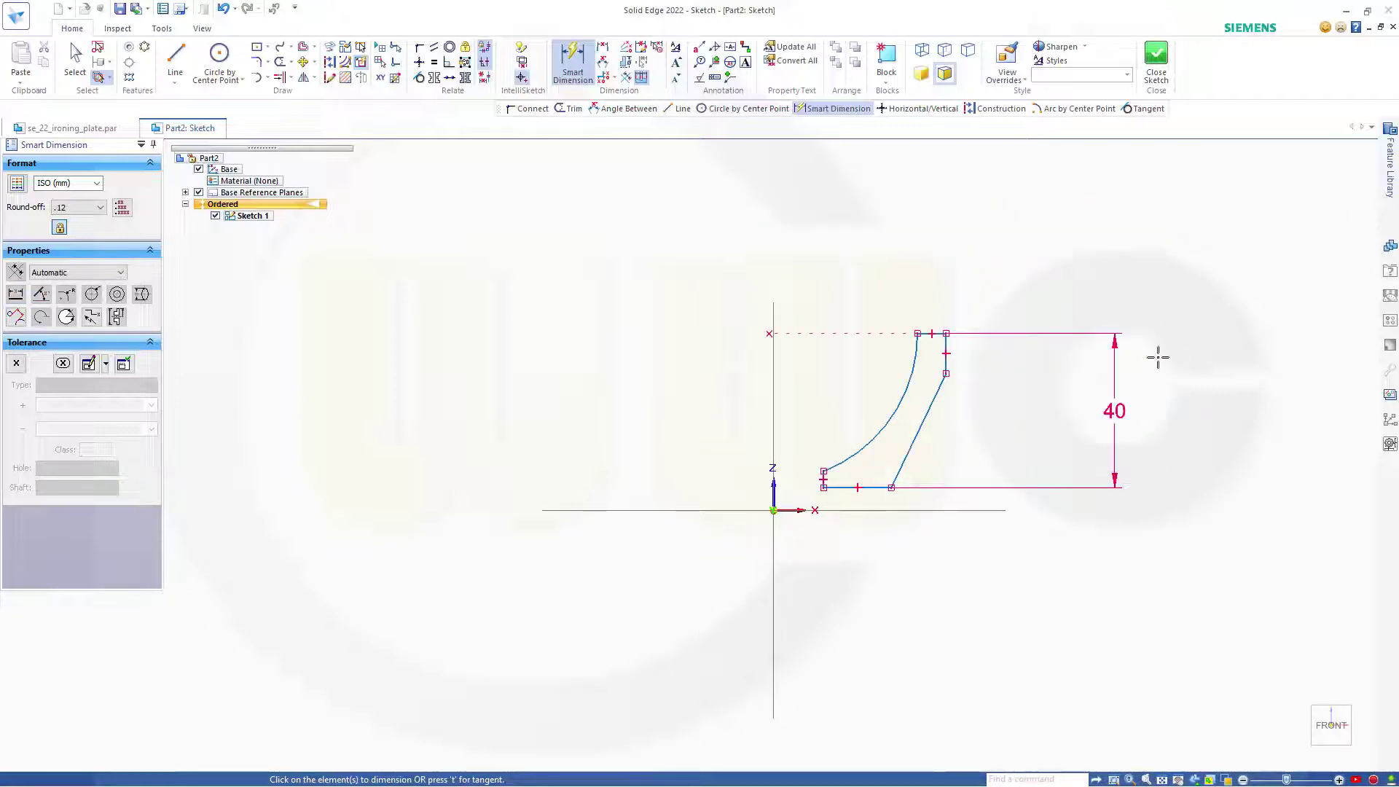
Dimension the right vertical edge and the bottom line to 11 each.
{"action": "scroll", "coordinate": [909, 475], "scroll_direction": "up", "scroll_amount": 4}
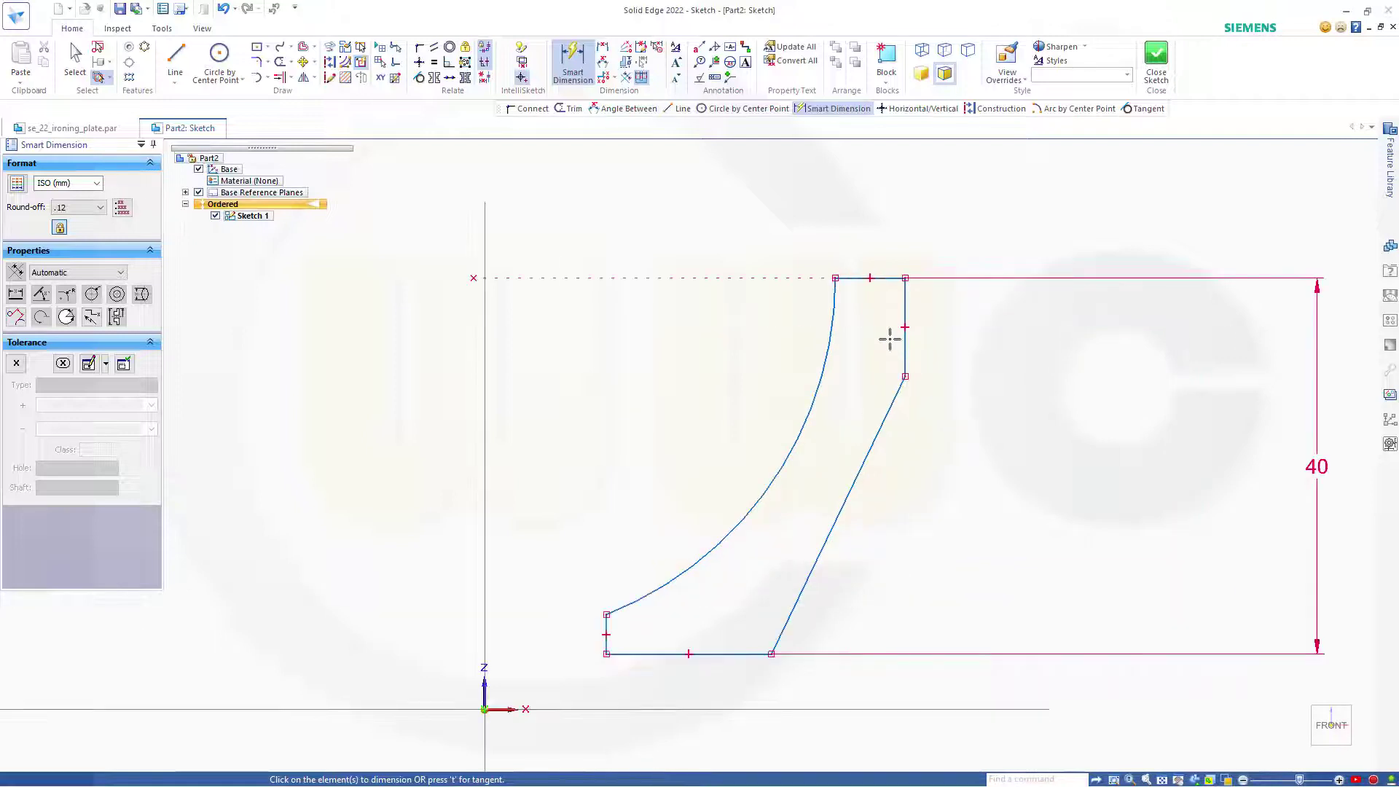
{"action": "left_click", "coordinate": [905, 313]}
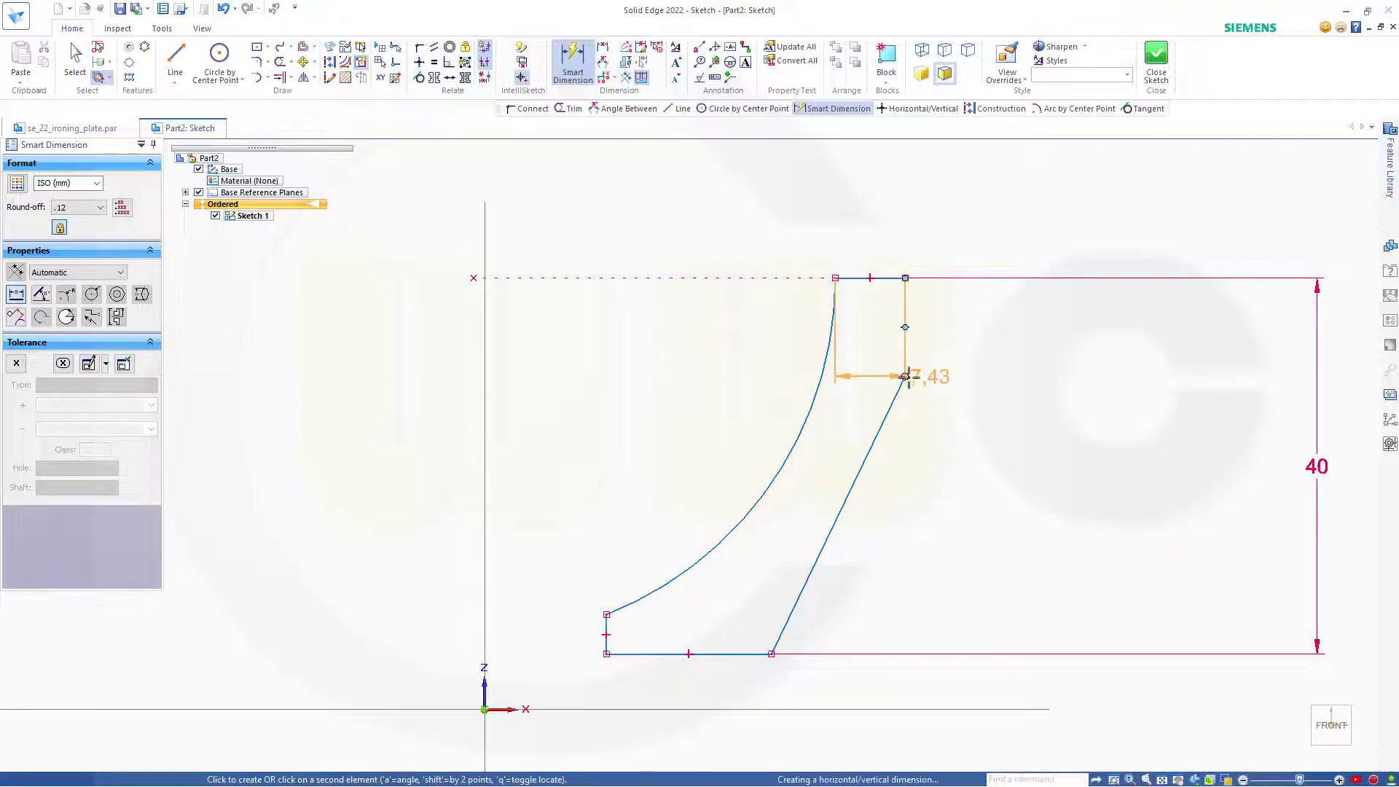
{"action": "left_click", "coordinate": [978, 353]}
{"action": "type", "text": "11"}
{"action": "key", "text": "Return"}
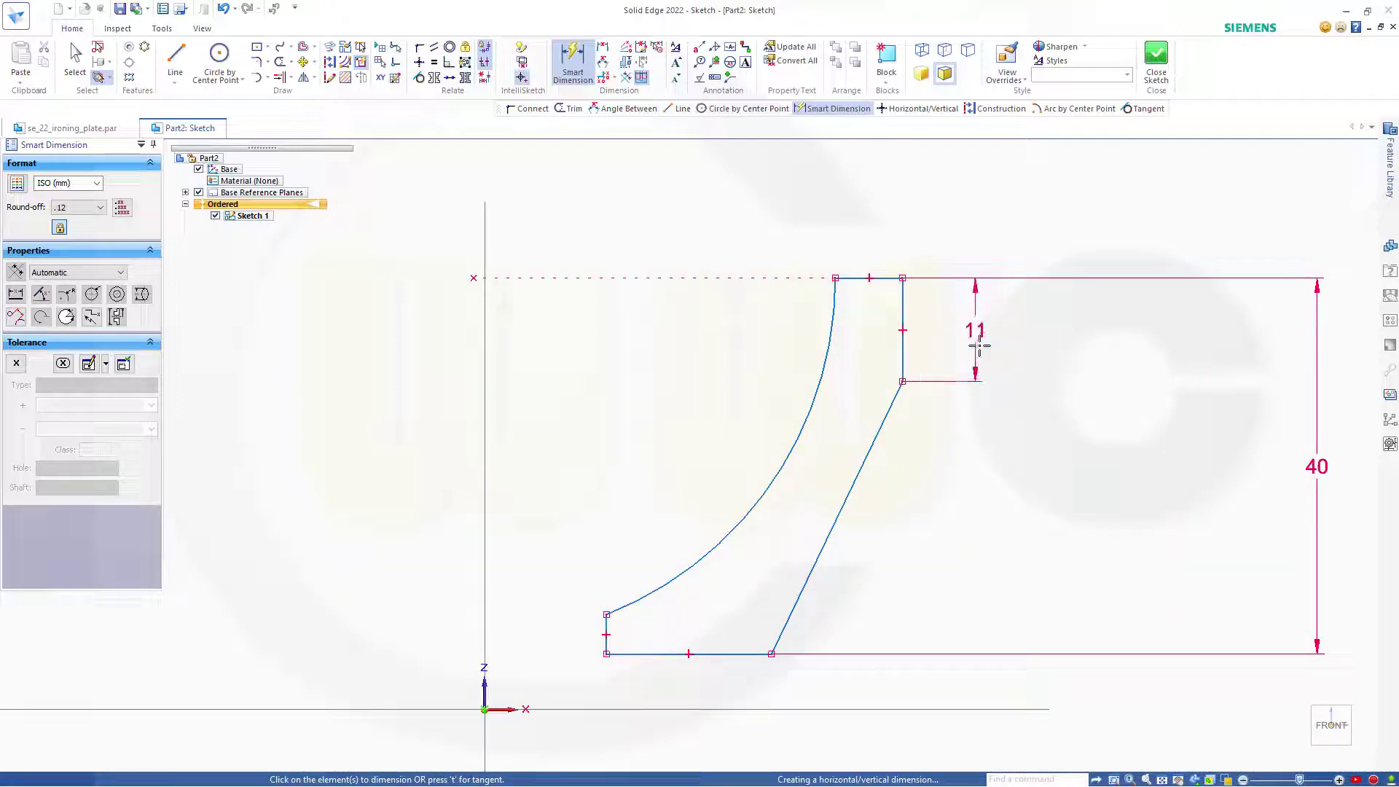
{"action": "left_click", "coordinate": [607, 642]}
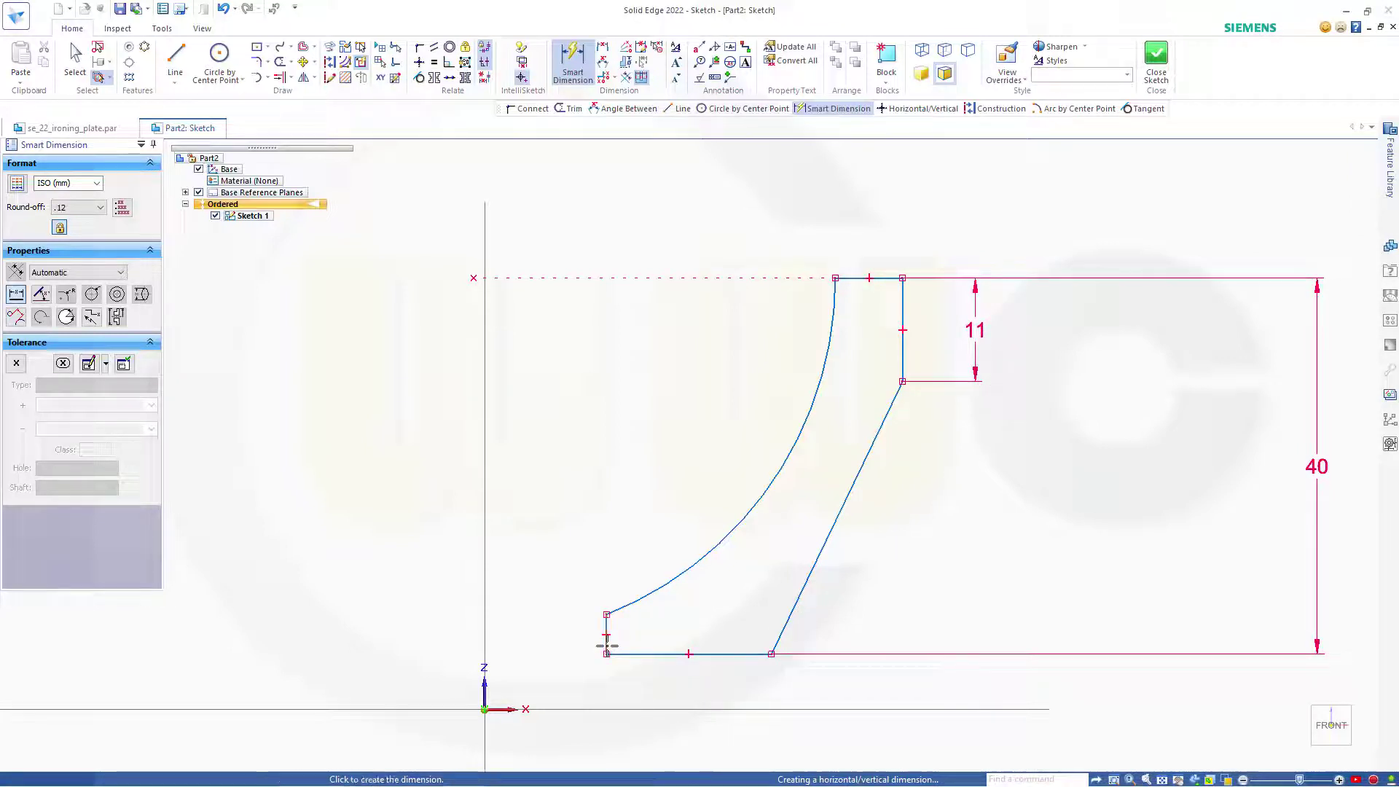
{"action": "right_click", "coordinate": [768, 656]}
{"action": "left_click", "coordinate": [754, 653]}
{"action": "left_click", "coordinate": [728, 681]}
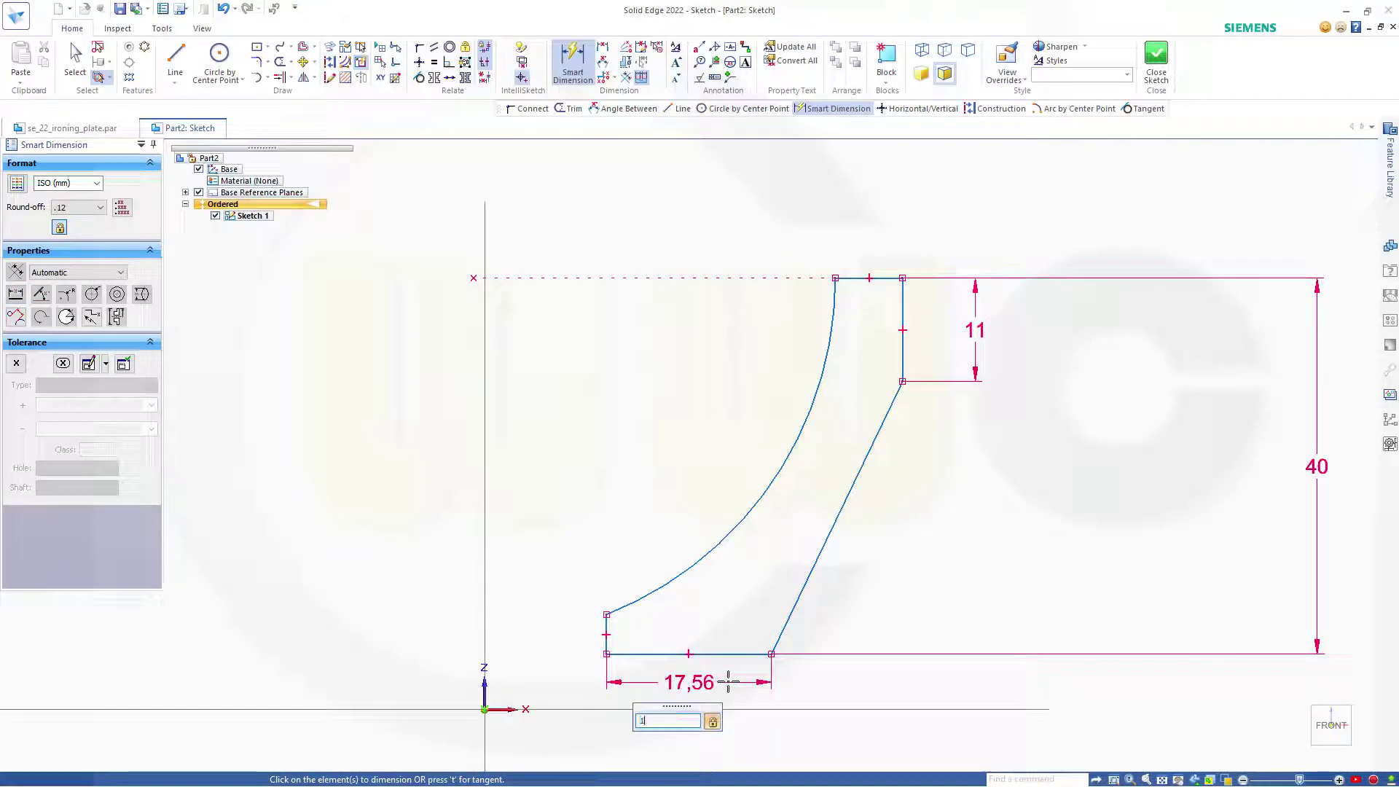
{"action": "key", "text": "Return"}
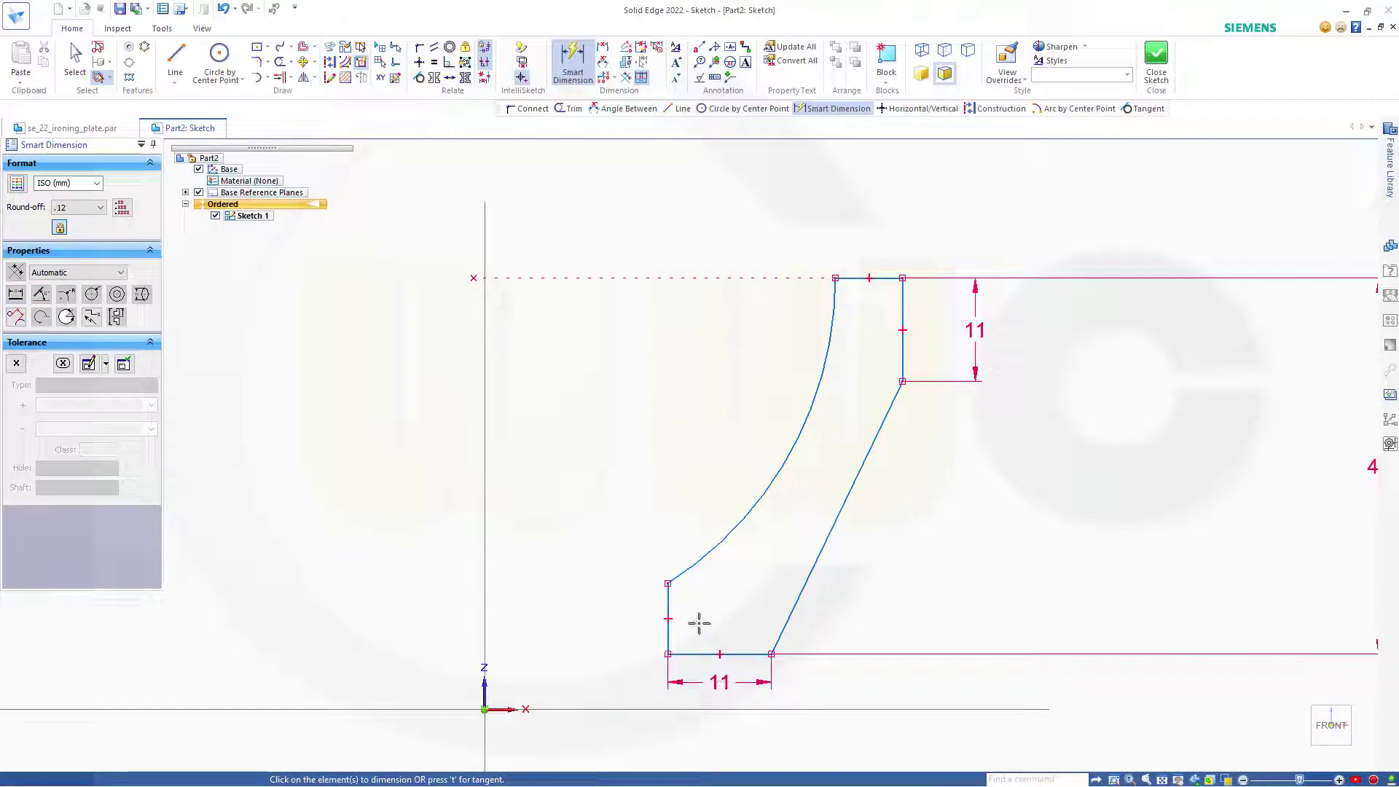
Add a 22 overall width dimension from the short left edge to the right edge.
{"action": "left_click", "coordinate": [668, 631]}
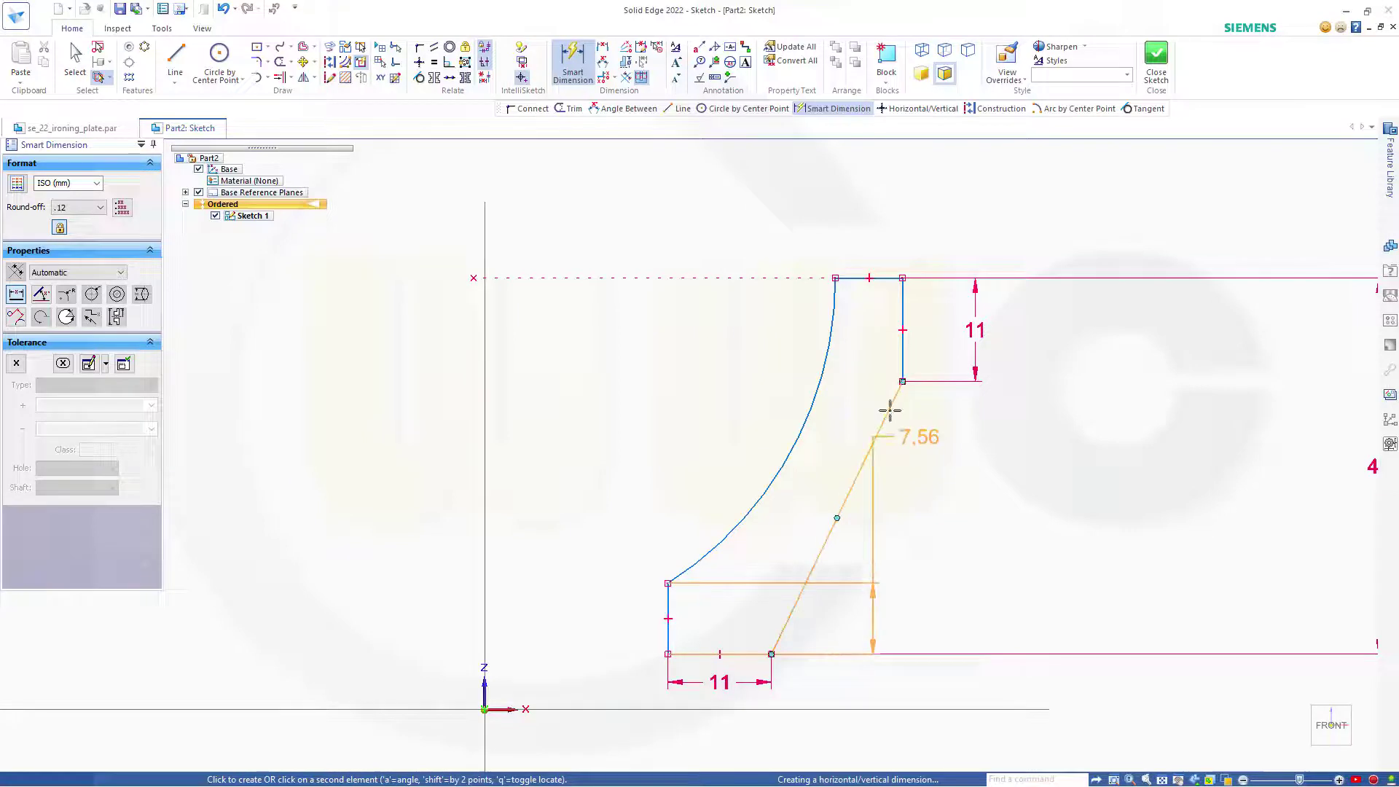
{"action": "left_click", "coordinate": [902, 365]}
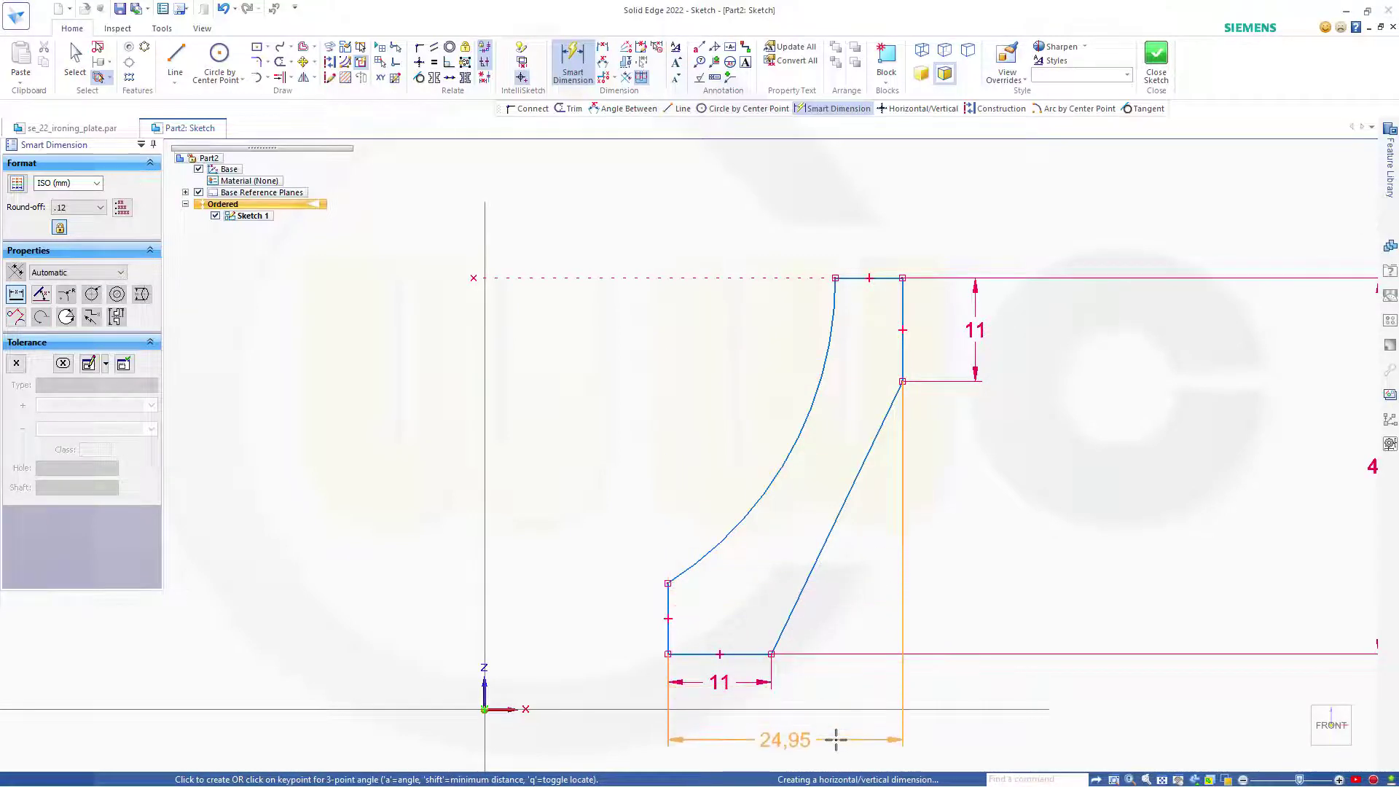
{"action": "left_click", "coordinate": [837, 736]}
{"action": "key", "text": "Return"}
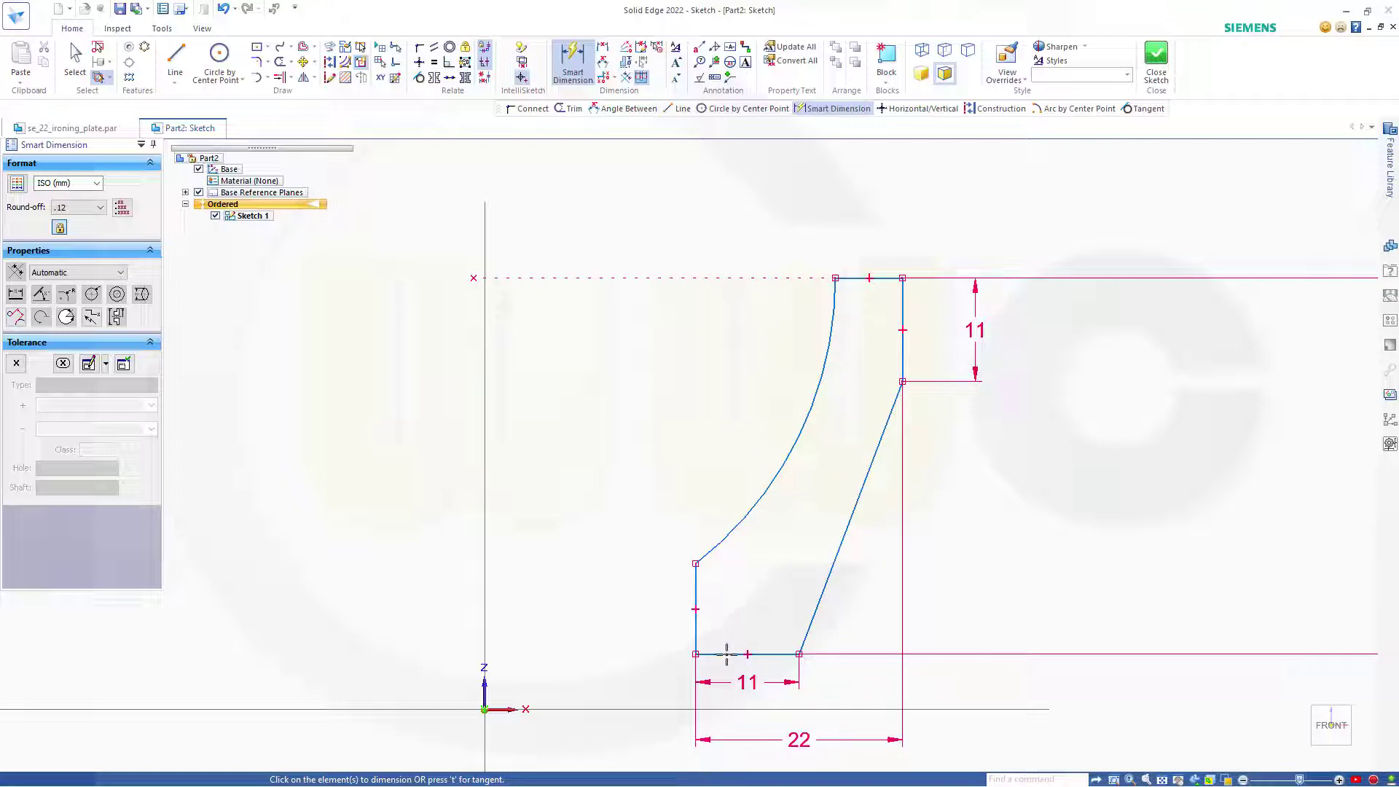
Set the left edge to 2.5 and the arc radius to R 51.
{"action": "left_click", "coordinate": [696, 580]}
{"action": "left_click", "coordinate": [642, 594]}
{"action": "type", "text": "2"}
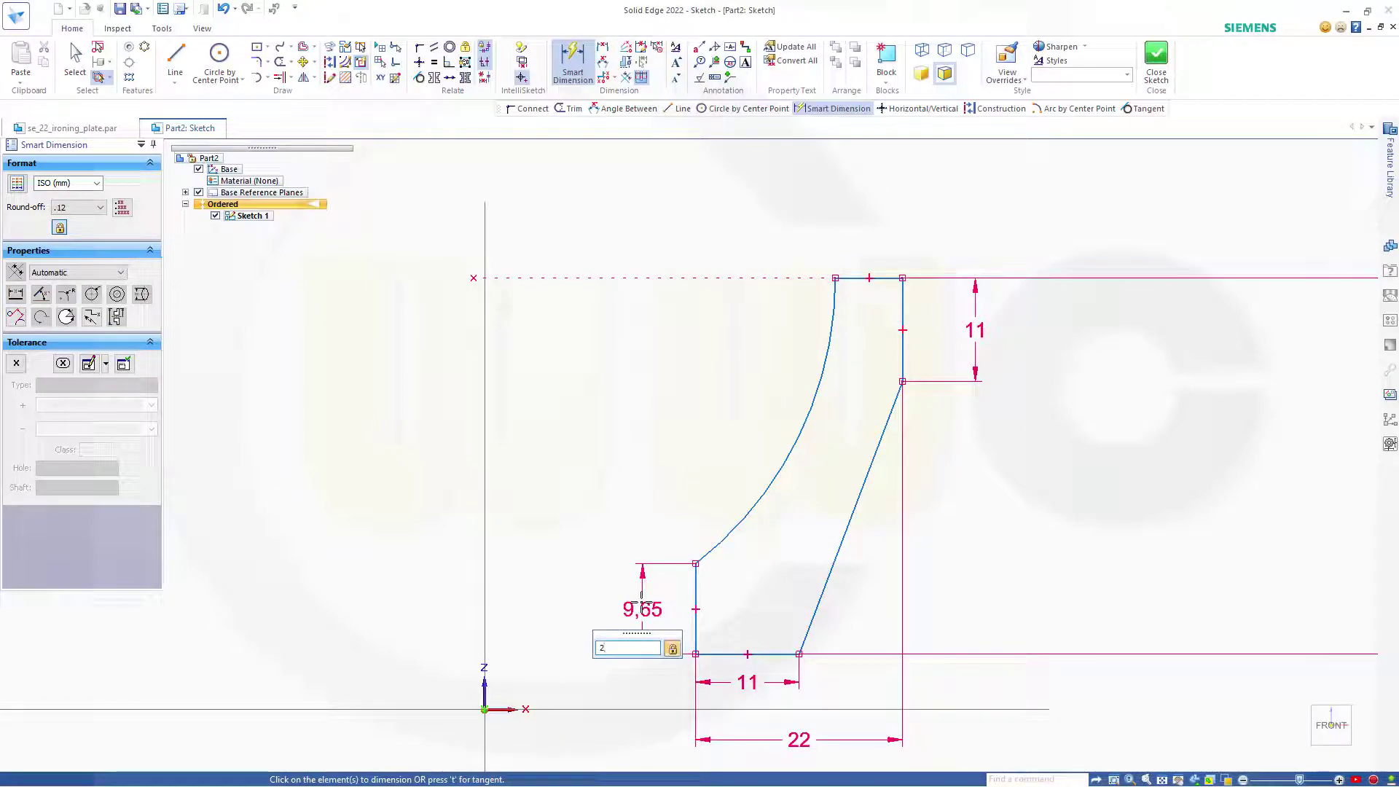
{"action": "type", "text": ".5"}
{"action": "key", "text": "Return"}
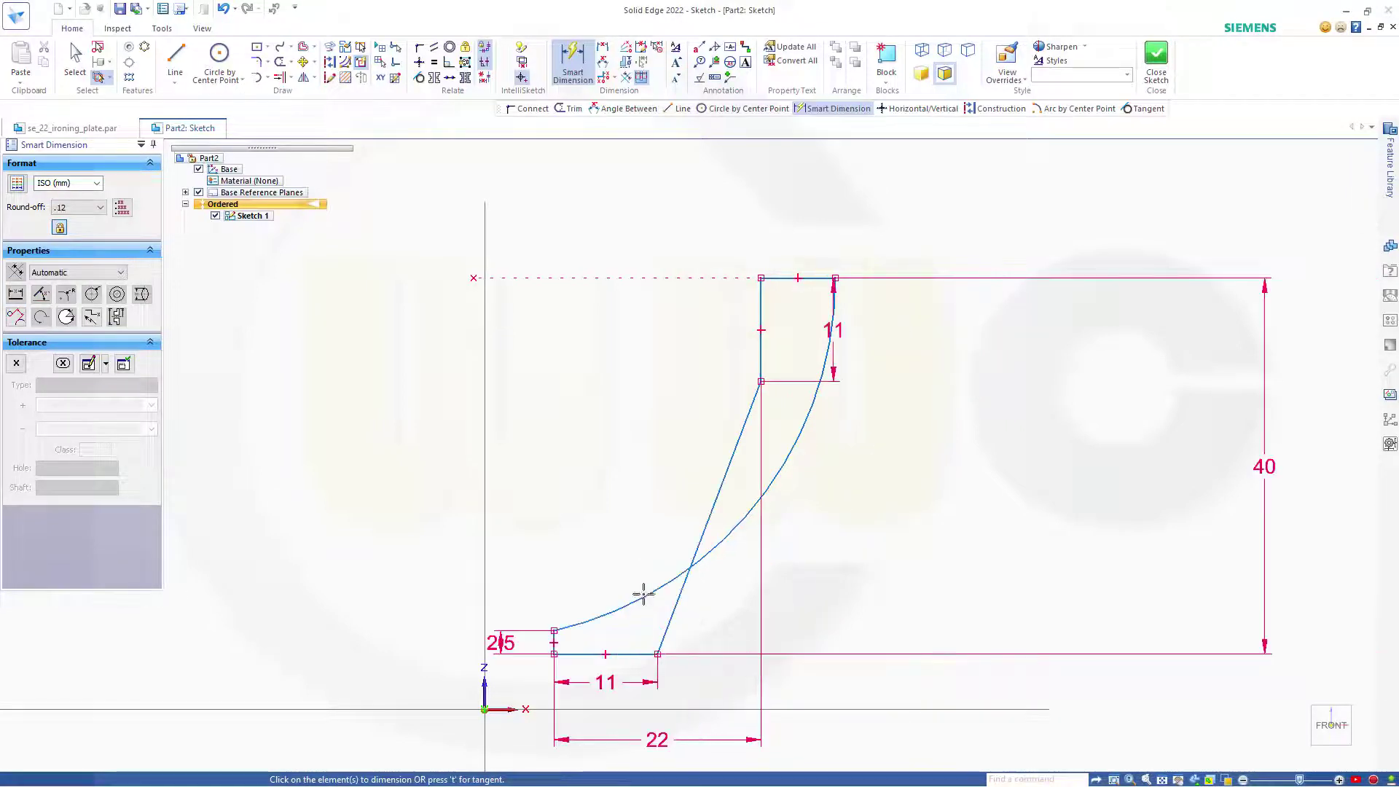
{"action": "left_click", "coordinate": [664, 580]}
{"action": "left_click", "coordinate": [661, 475]}
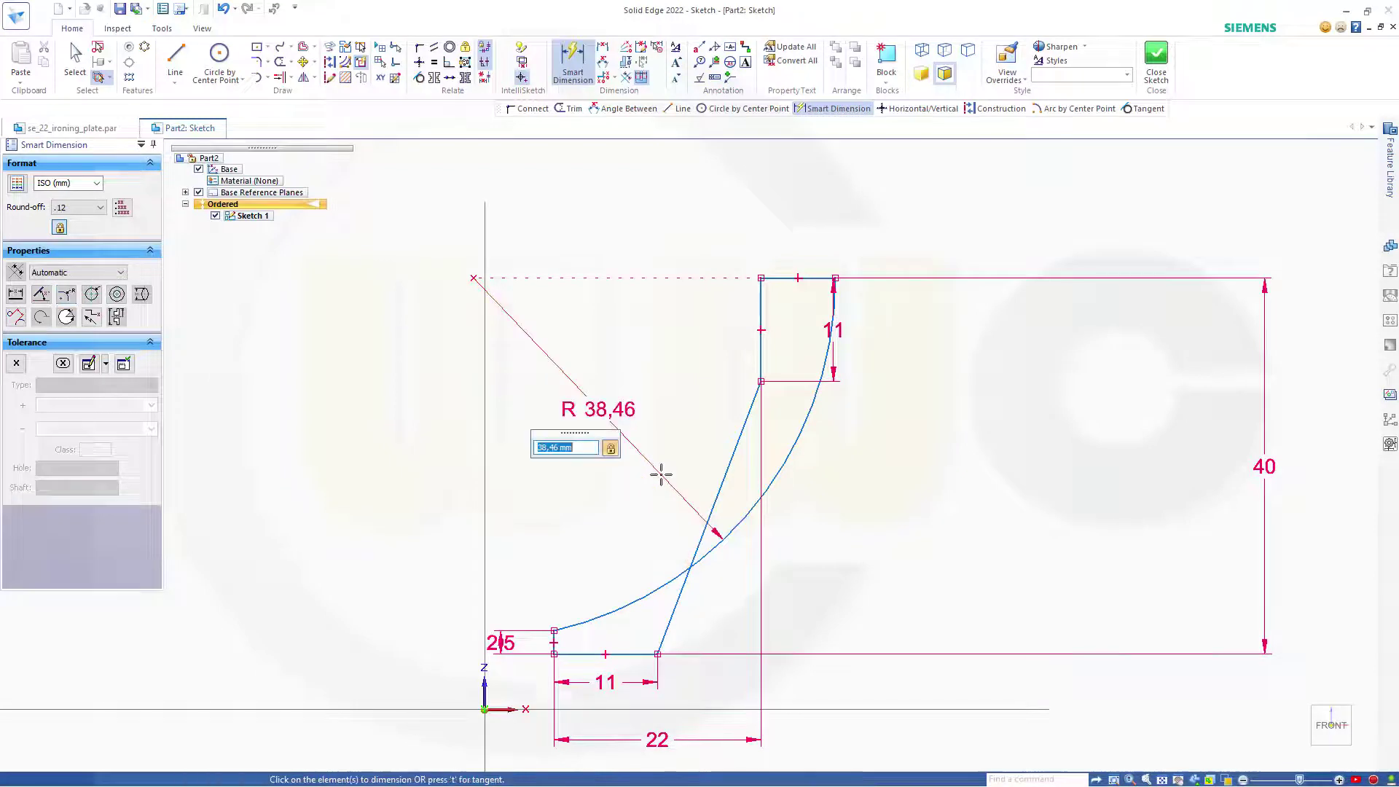
{"action": "type", "text": "51"}
{"action": "key", "text": "Return"}
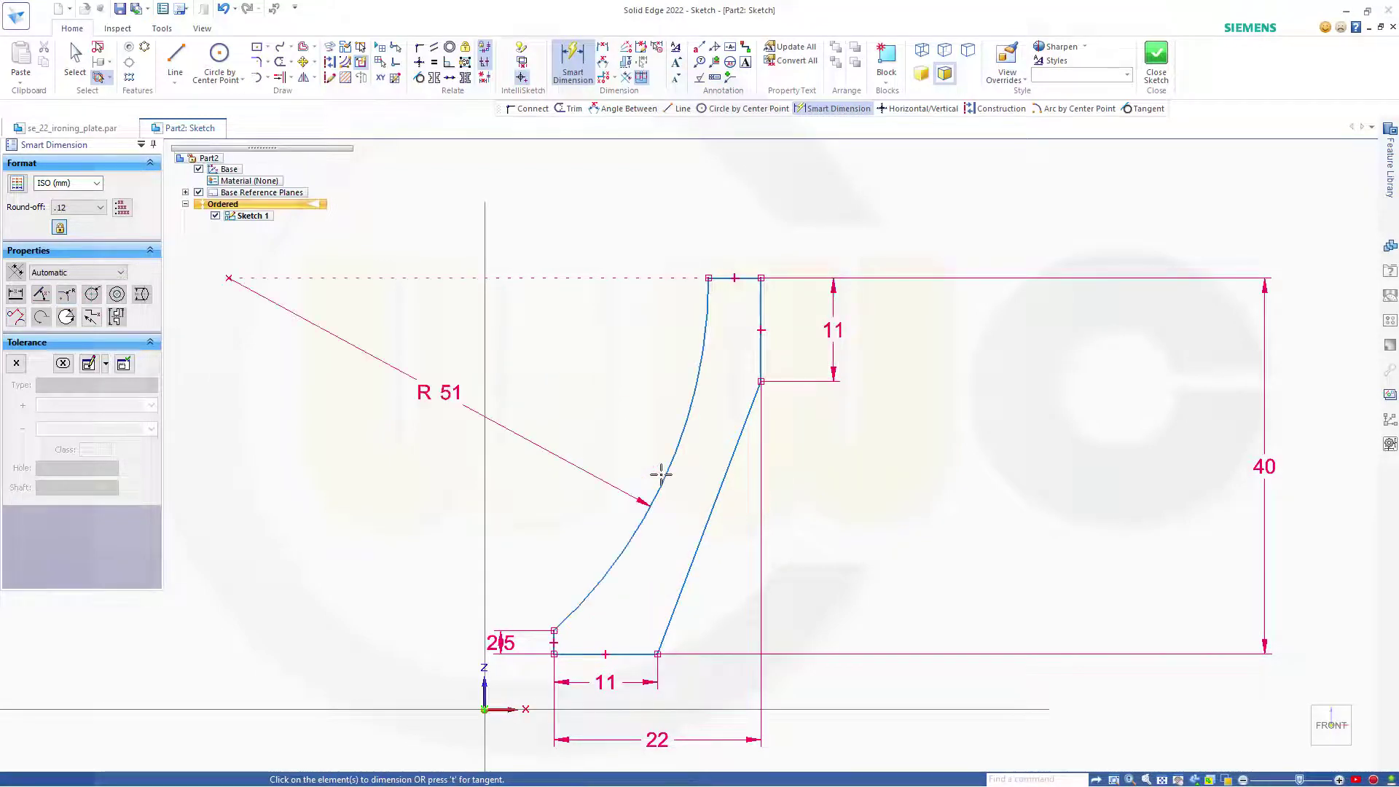
{"action": "key", "text": "Escape"}
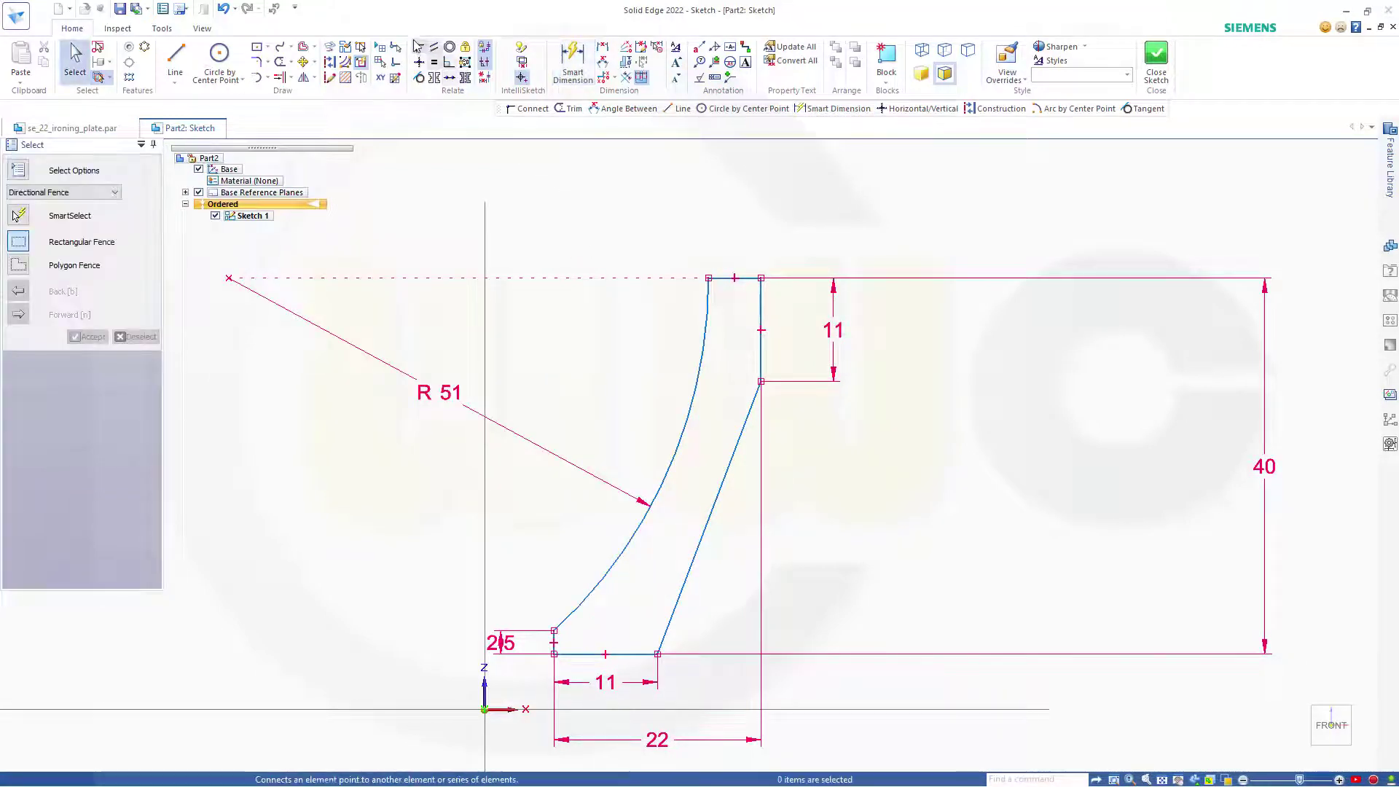
Connect the profile's lower-left corner to the origin, close and finish Sketch 1, and begin a new sketch.
{"action": "left_click", "coordinate": [418, 47]}
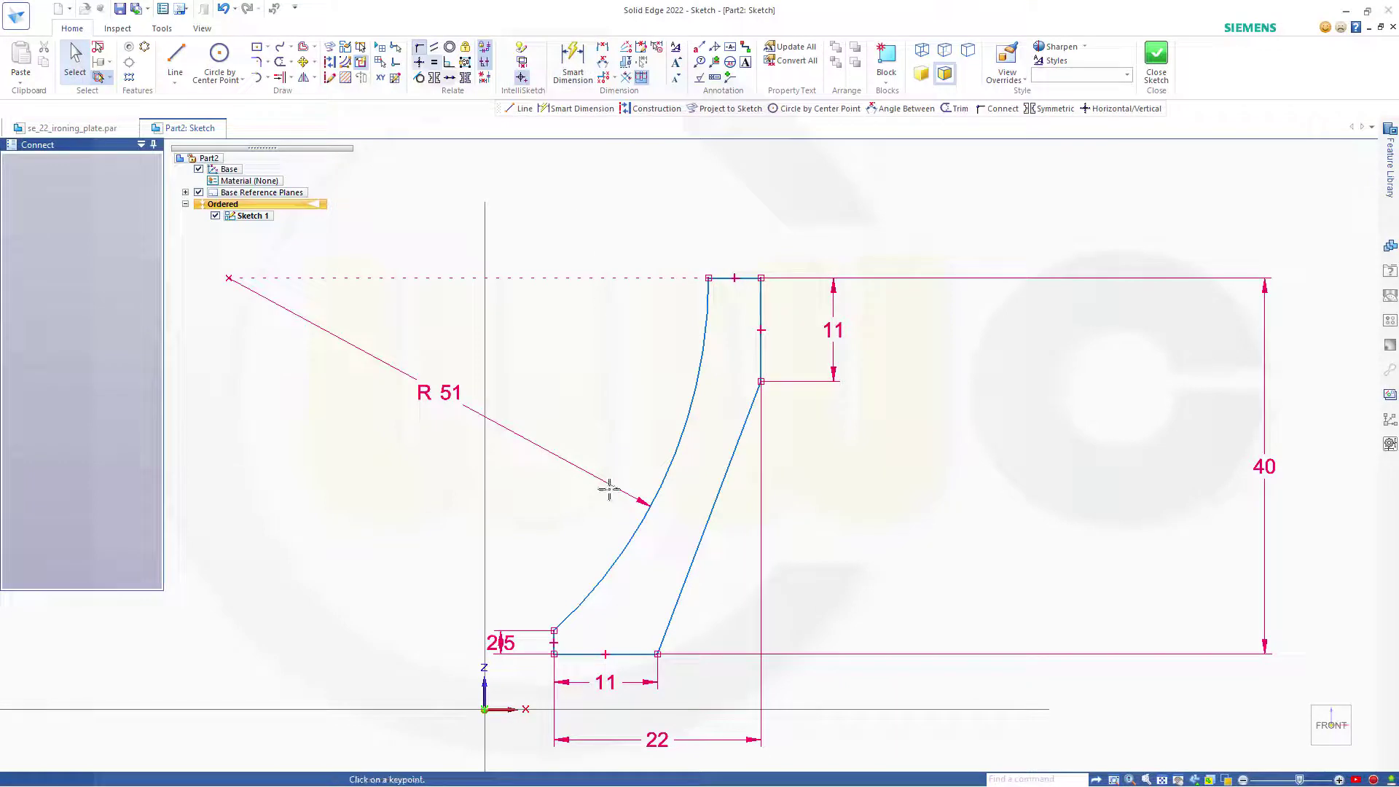
{"action": "left_click", "coordinate": [554, 654]}
{"action": "left_click", "coordinate": [485, 709]}
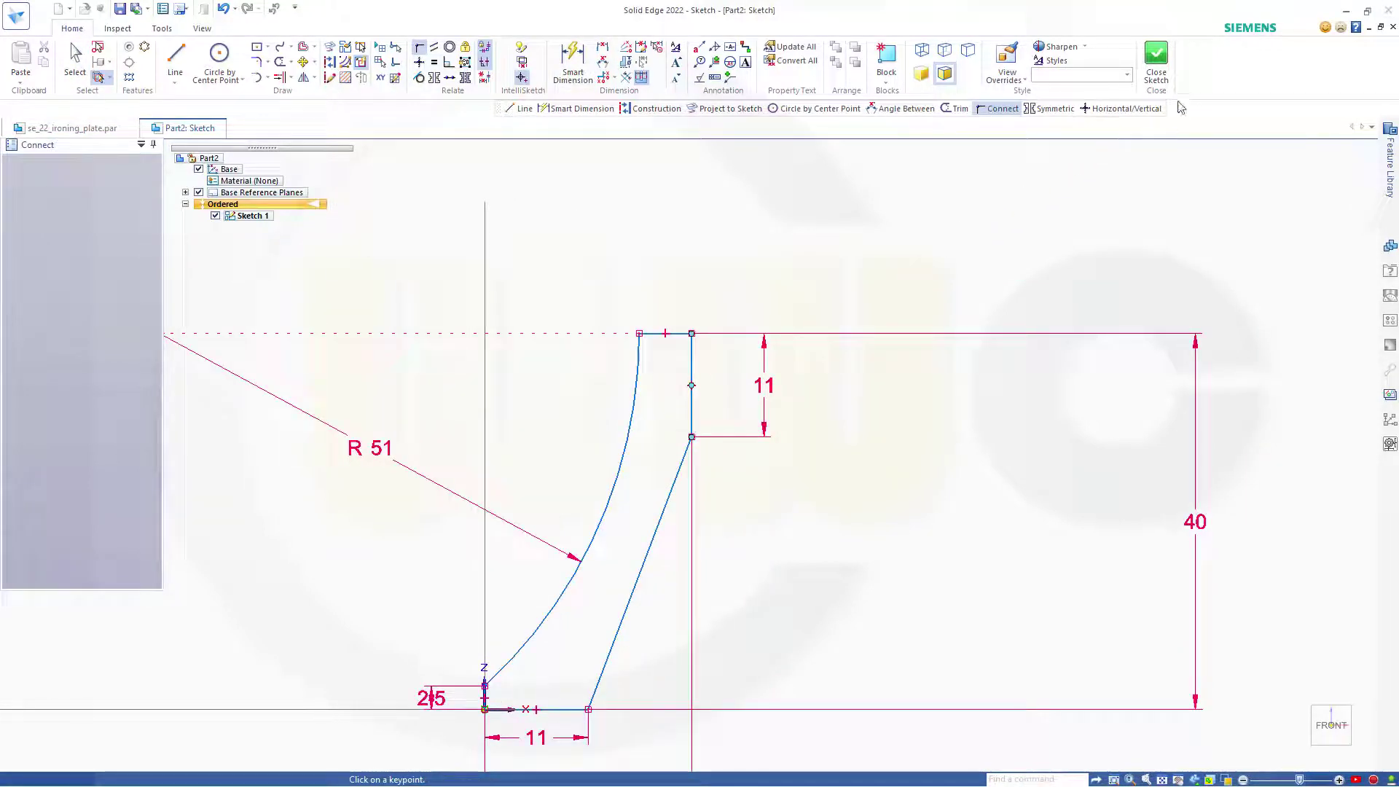
{"action": "left_click", "coordinate": [1156, 56]}
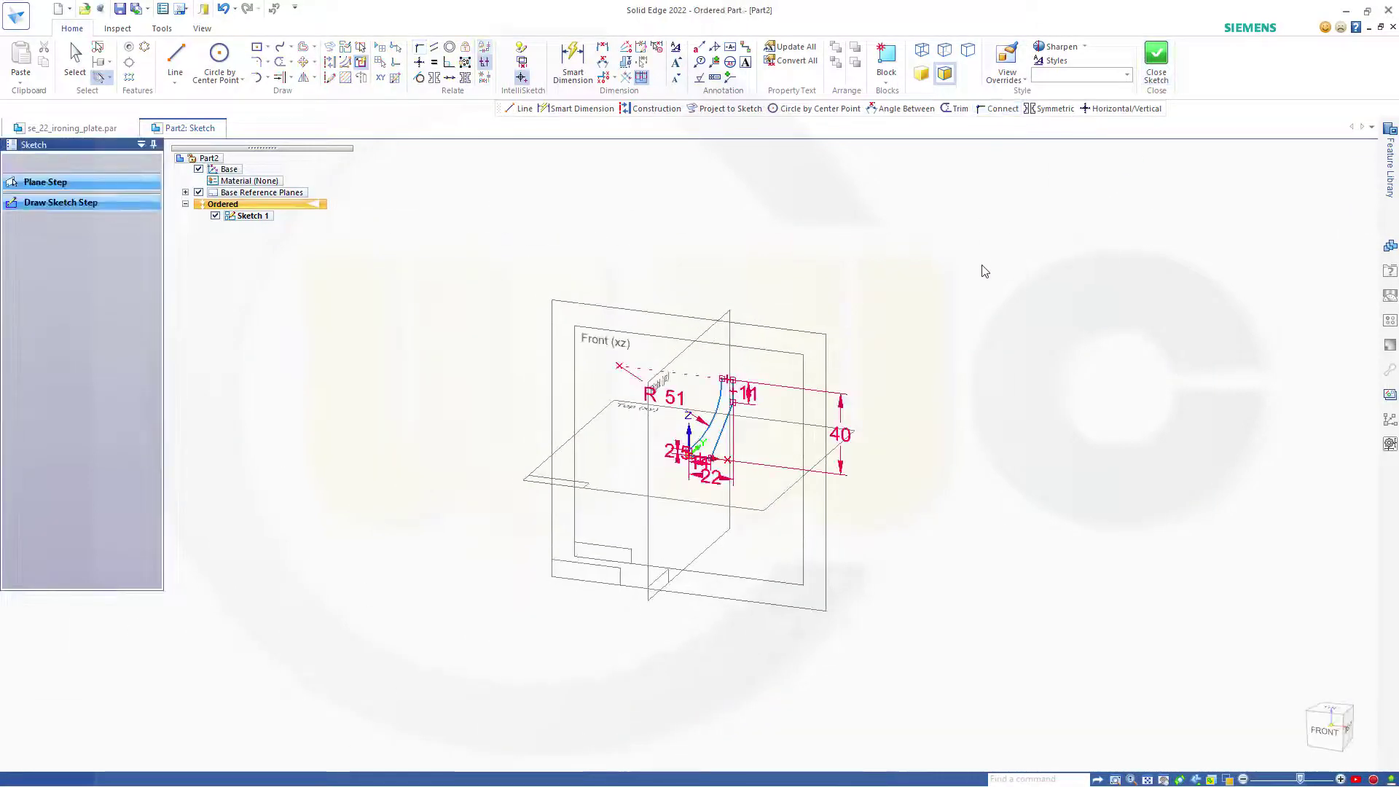
{"action": "left_click", "coordinate": [133, 167]}
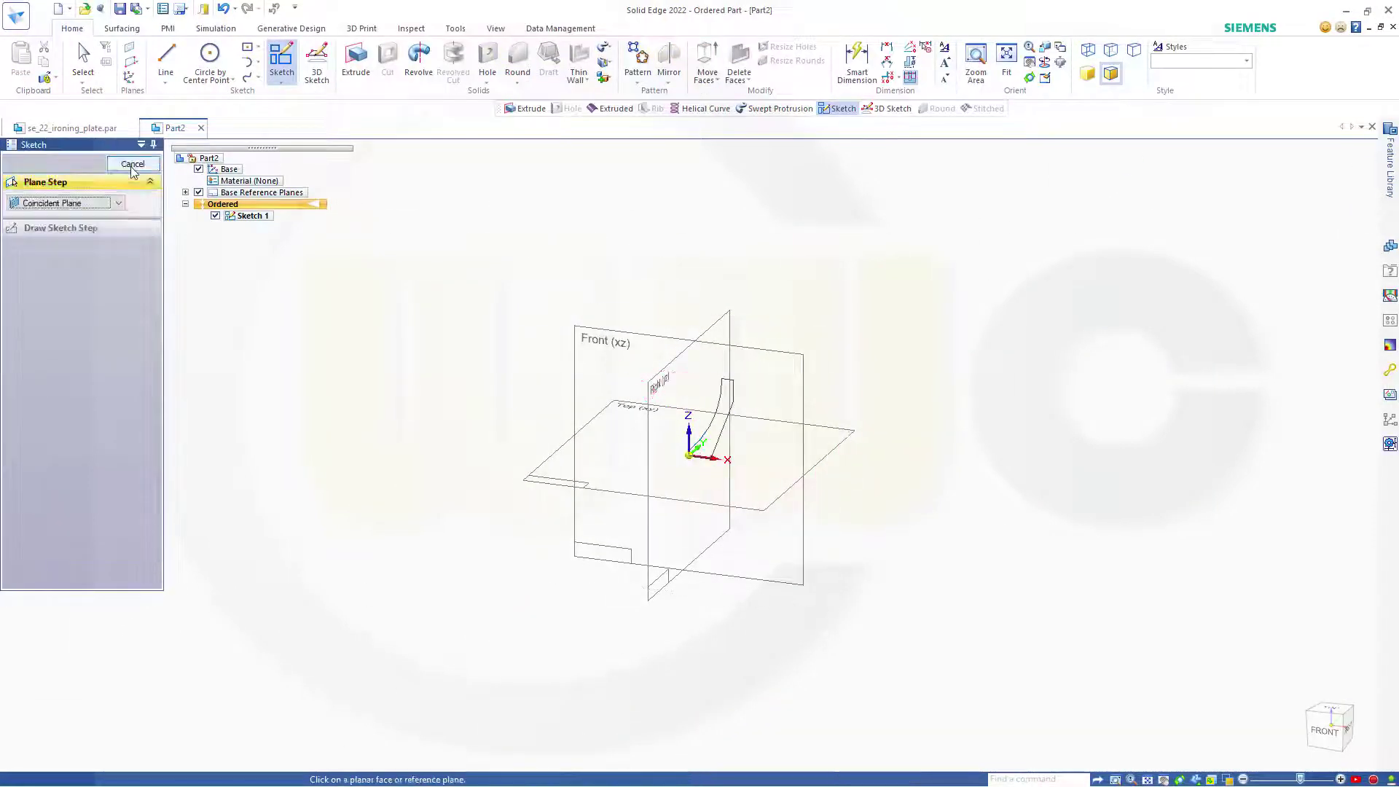
On the top plane, draw a closed five-line outline: a rectangle ending in a pointed right tip.
{"action": "left_click", "coordinate": [541, 485]}
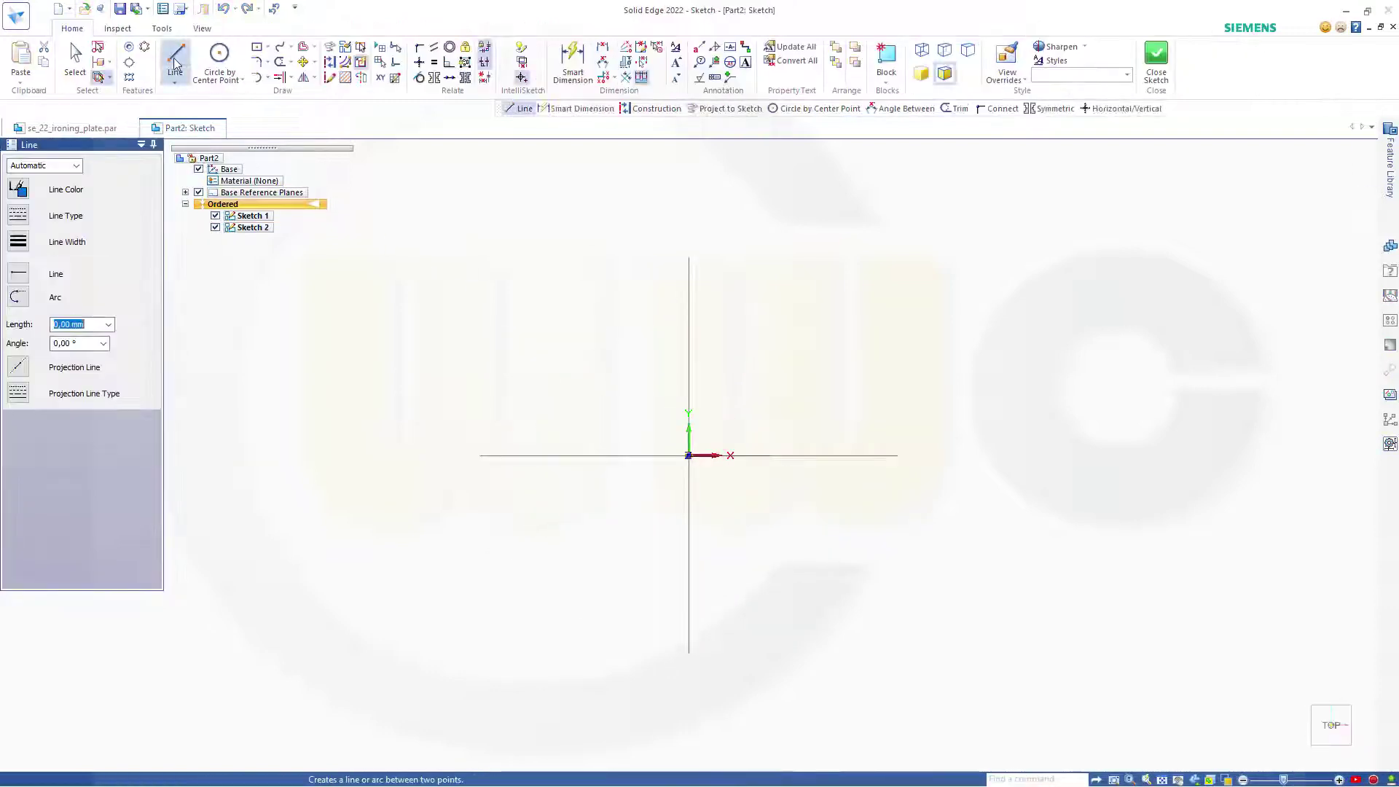
{"action": "left_click", "coordinate": [565, 284]}
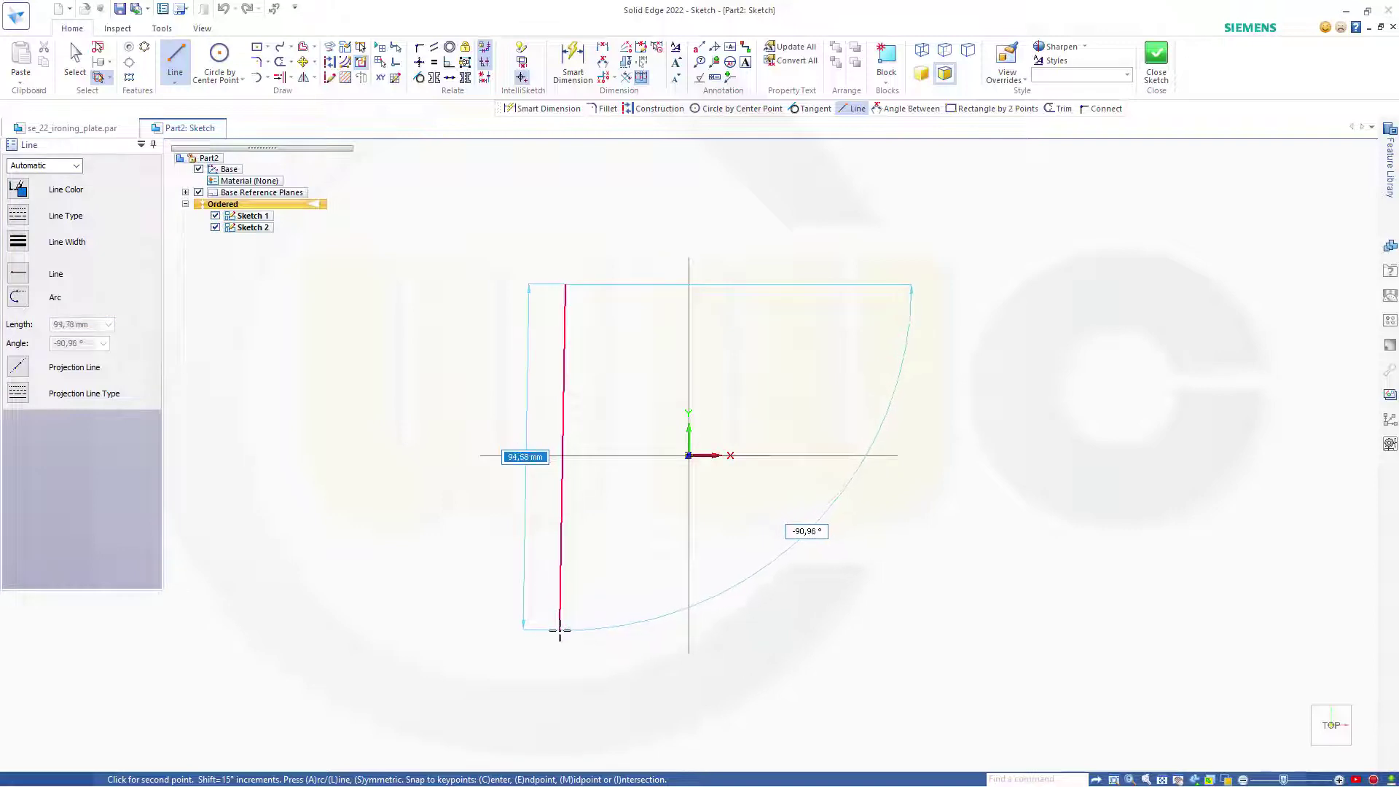
{"action": "left_click", "coordinate": [564, 636]}
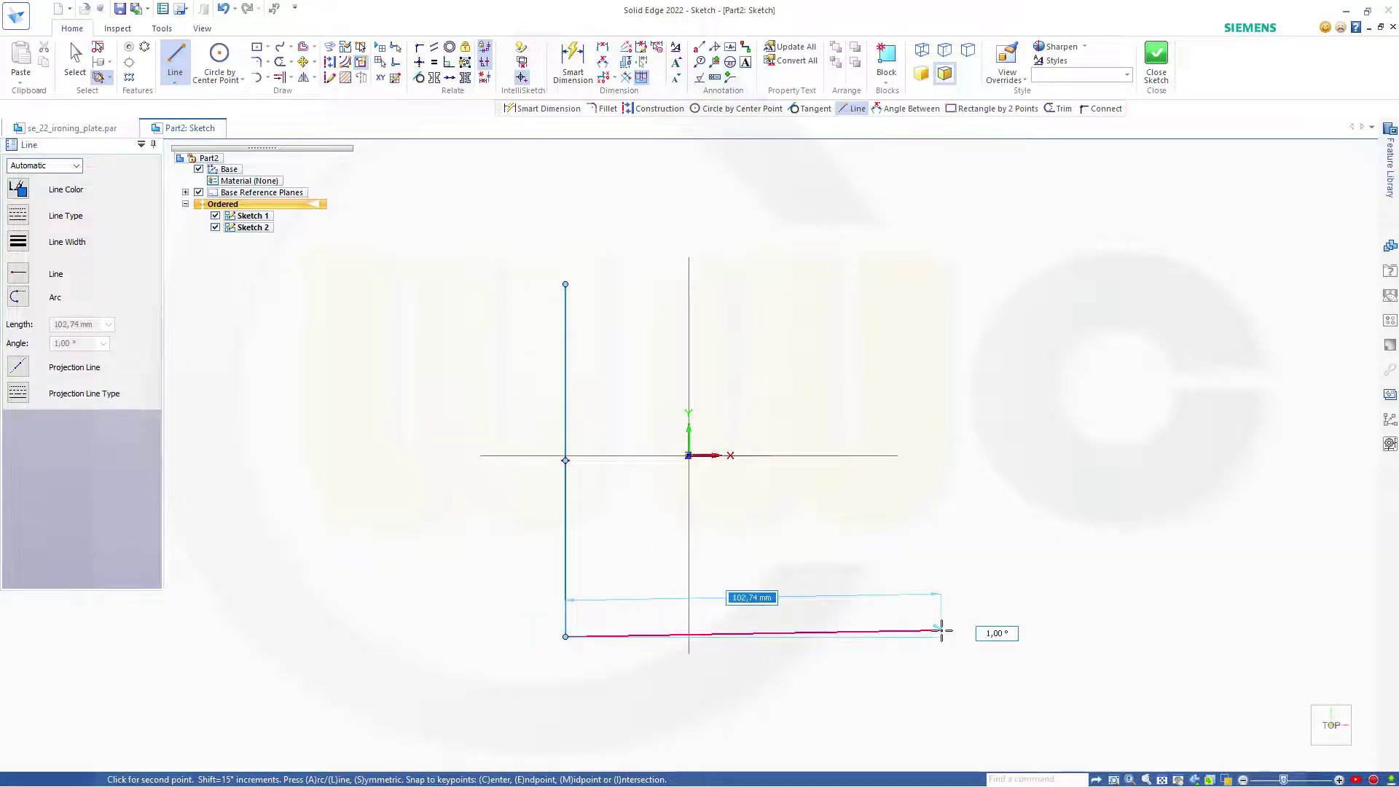
{"action": "left_click", "coordinate": [943, 637]}
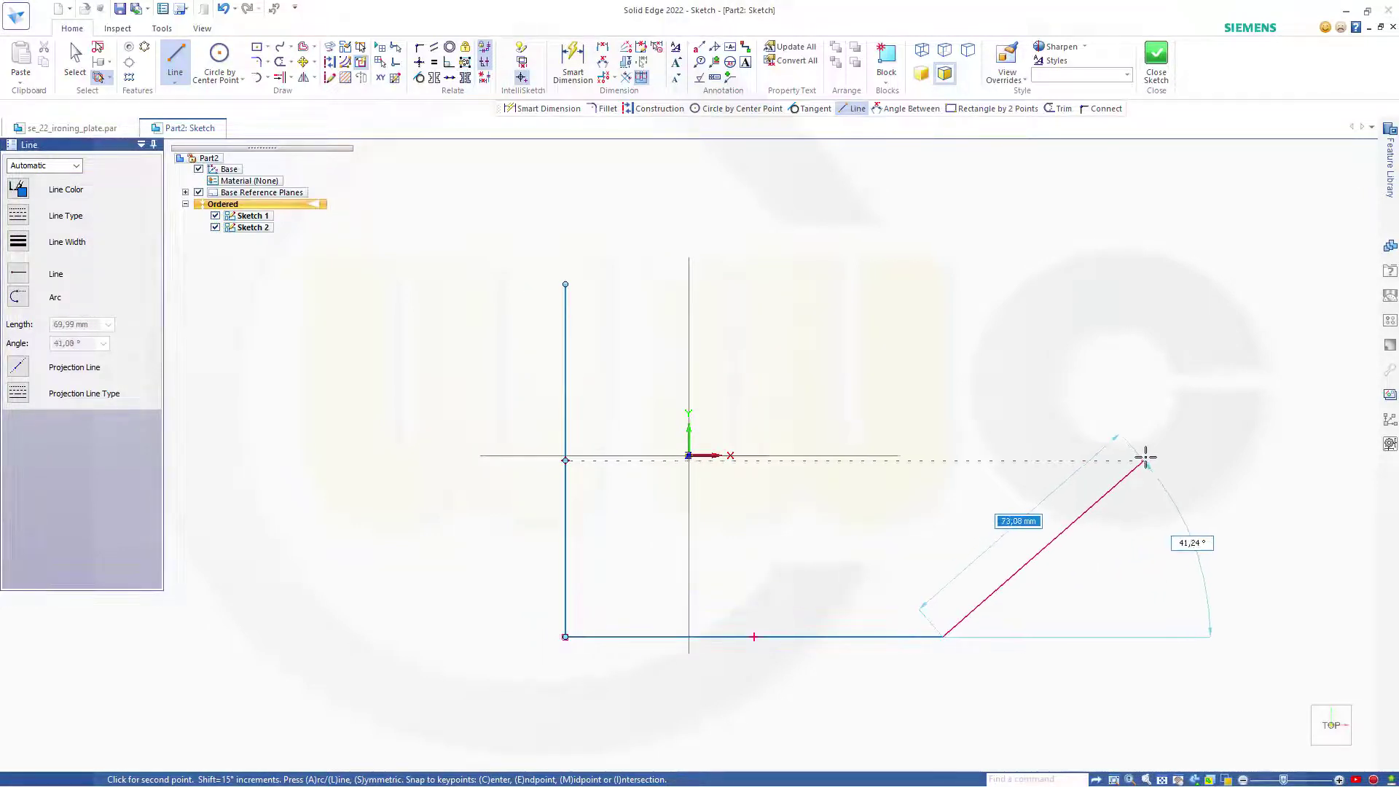
{"action": "left_click", "coordinate": [1146, 460]}
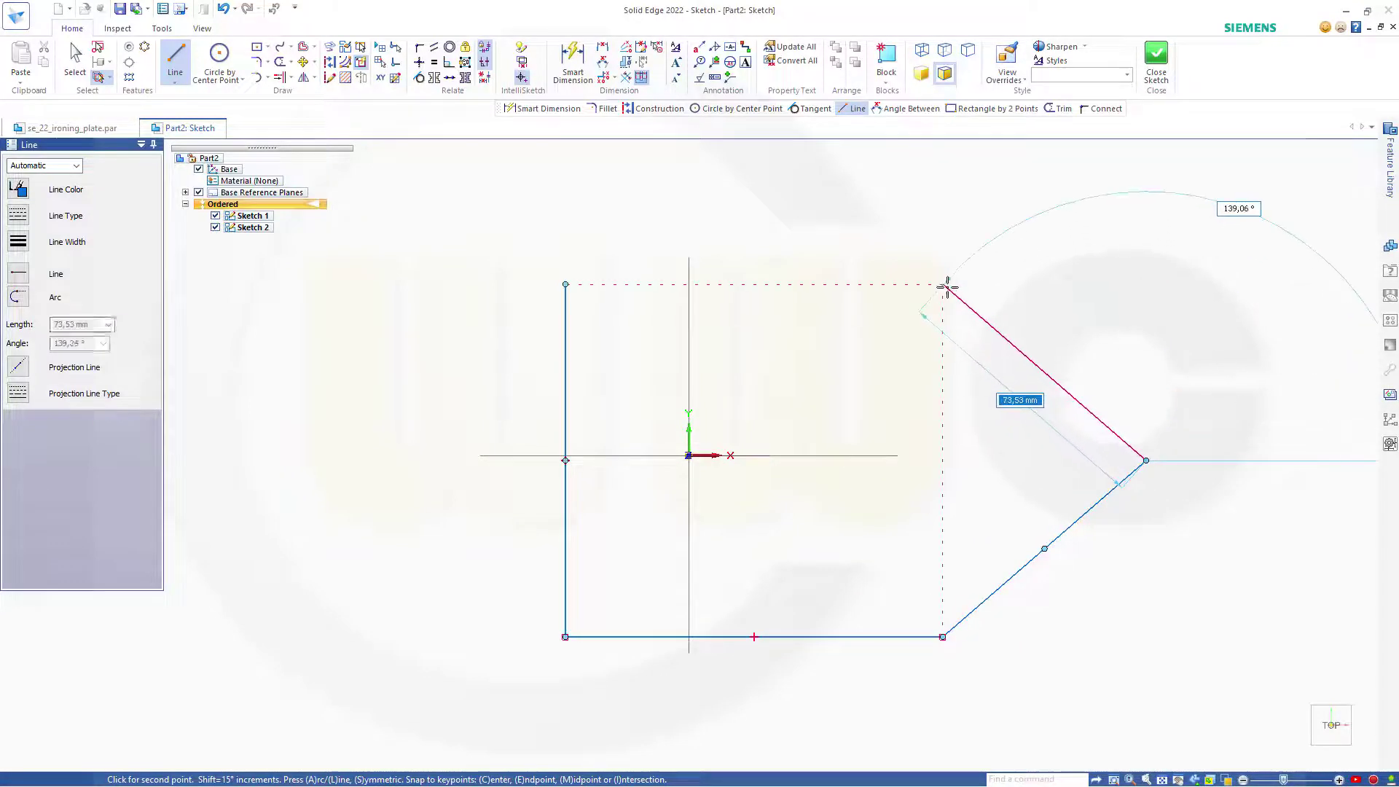
{"action": "left_click", "coordinate": [942, 284]}
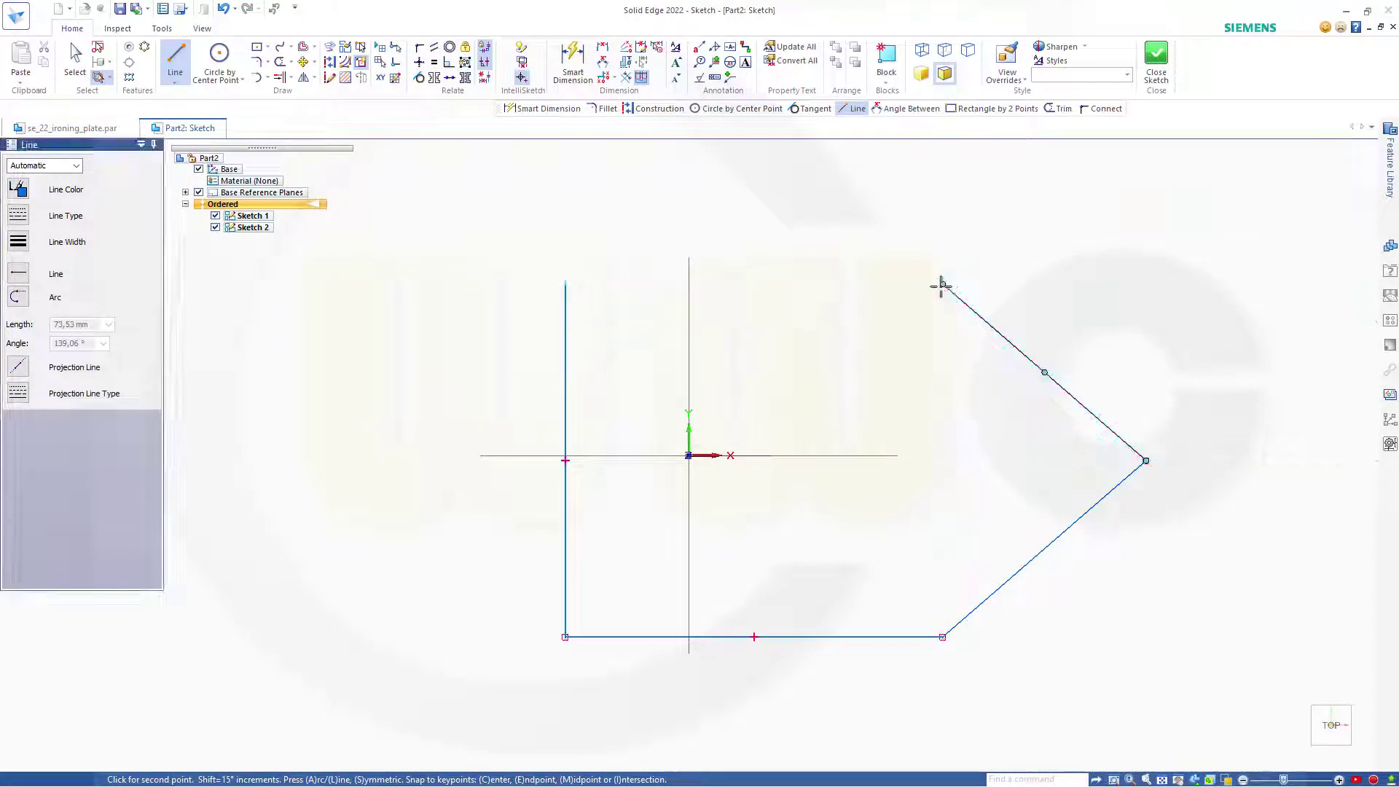
{"action": "left_click", "coordinate": [565, 284]}
{"action": "key", "text": "Escape"}
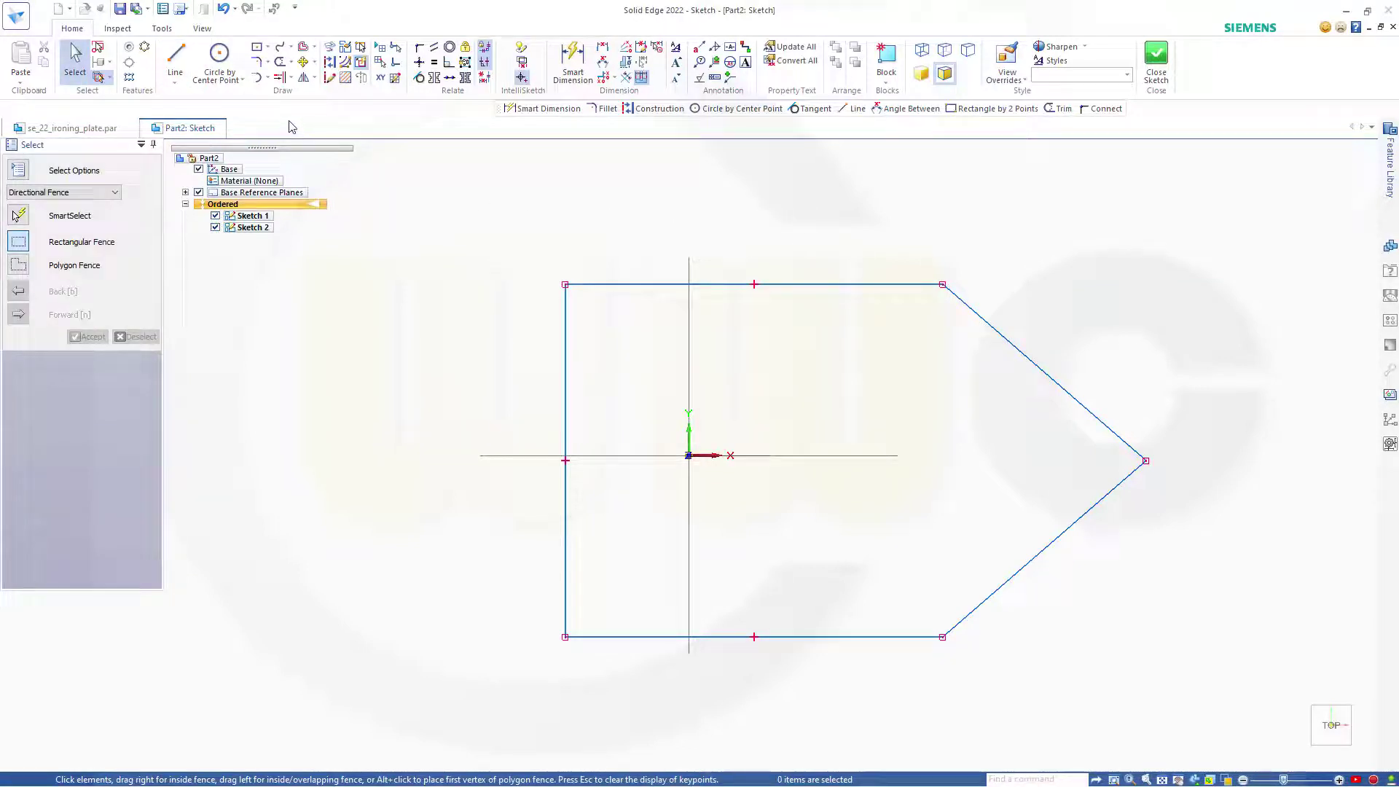
Fillet the upper and lower diagonal lines at the right tip with a 30 mm radius.
{"action": "left_click", "coordinate": [258, 62]}
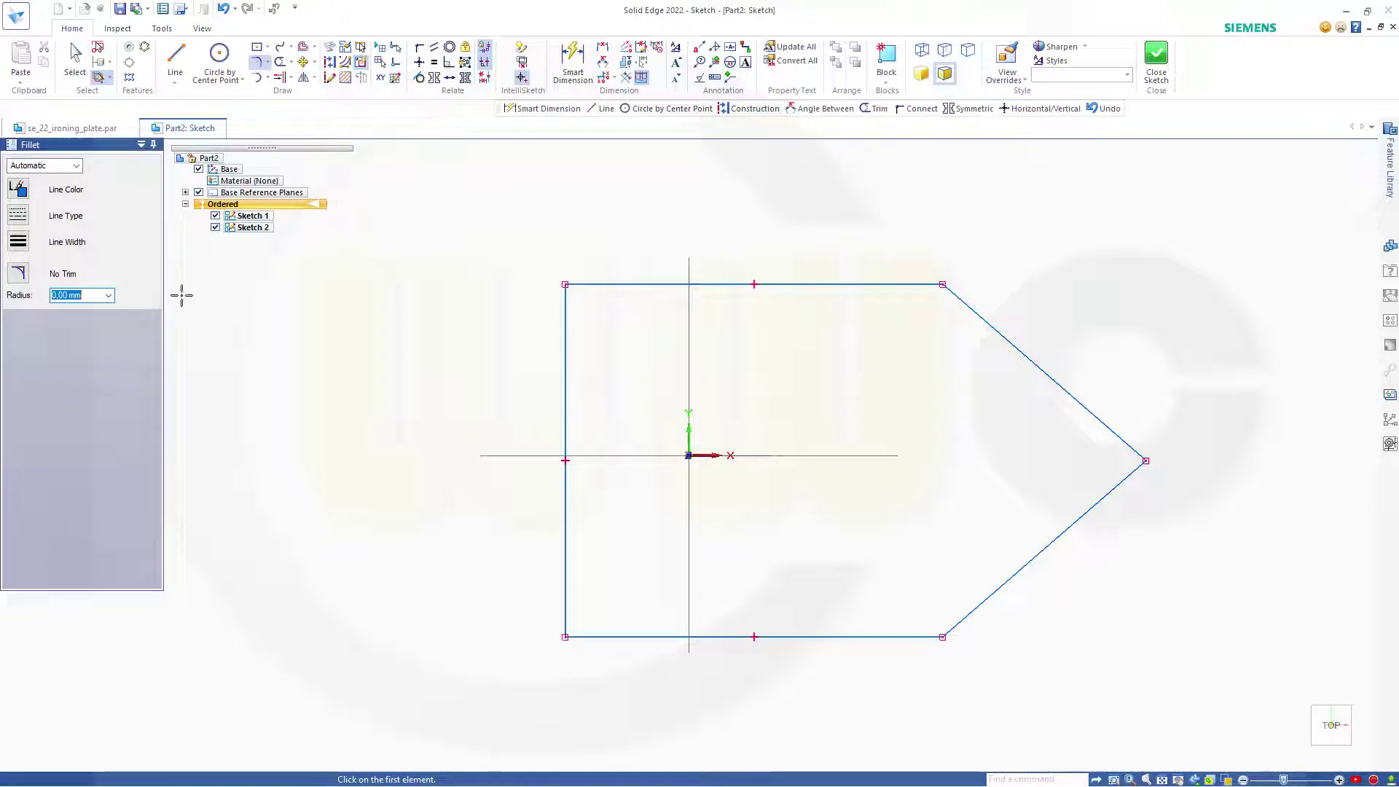
{"action": "type", "text": "30"}
{"action": "left_click", "coordinate": [1081, 403]}
{"action": "left_click", "coordinate": [1094, 505]}
{"action": "key", "text": "Escape"}
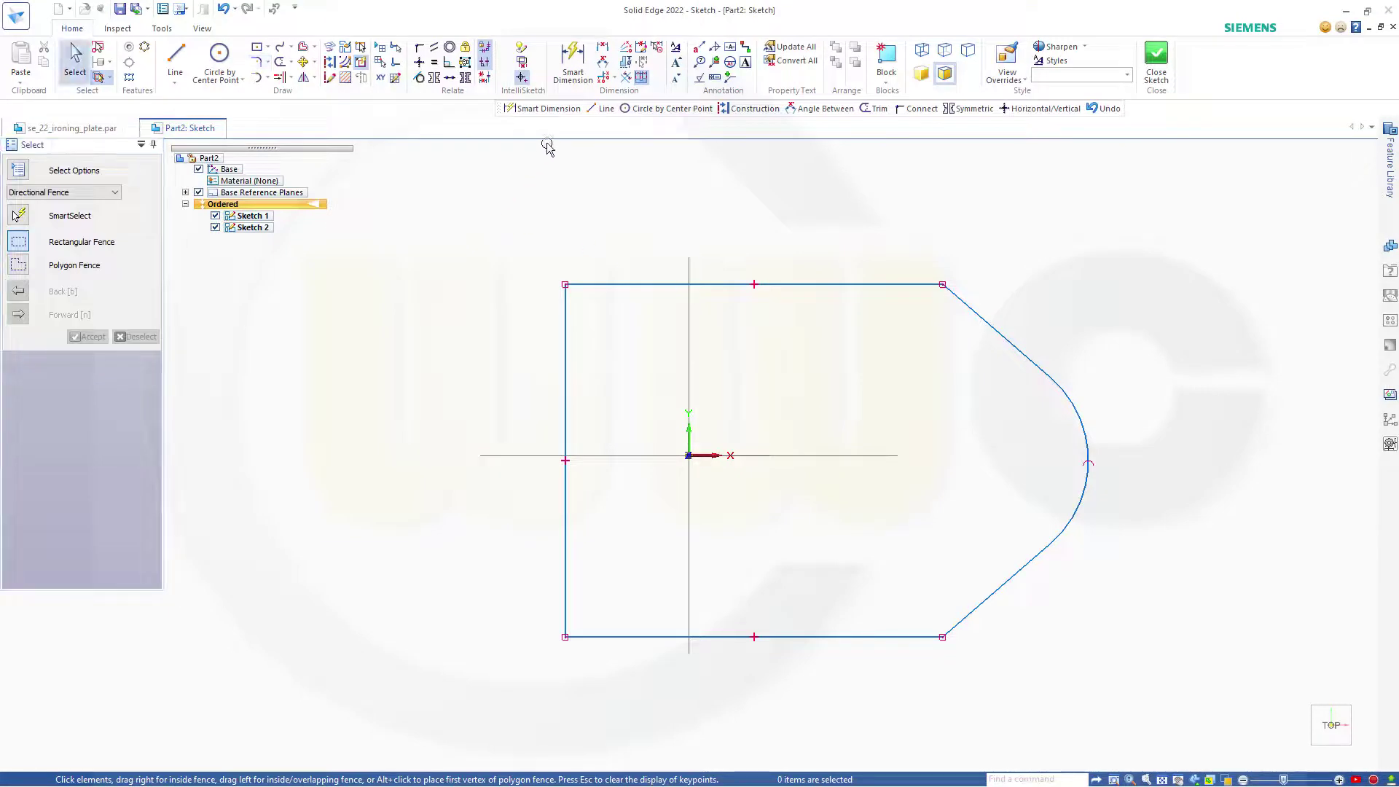
Dimension the outline's overall width from the left edge to the rounded tip as 280.
{"action": "left_click", "coordinate": [573, 79]}
{"action": "left_click", "coordinate": [566, 415]}
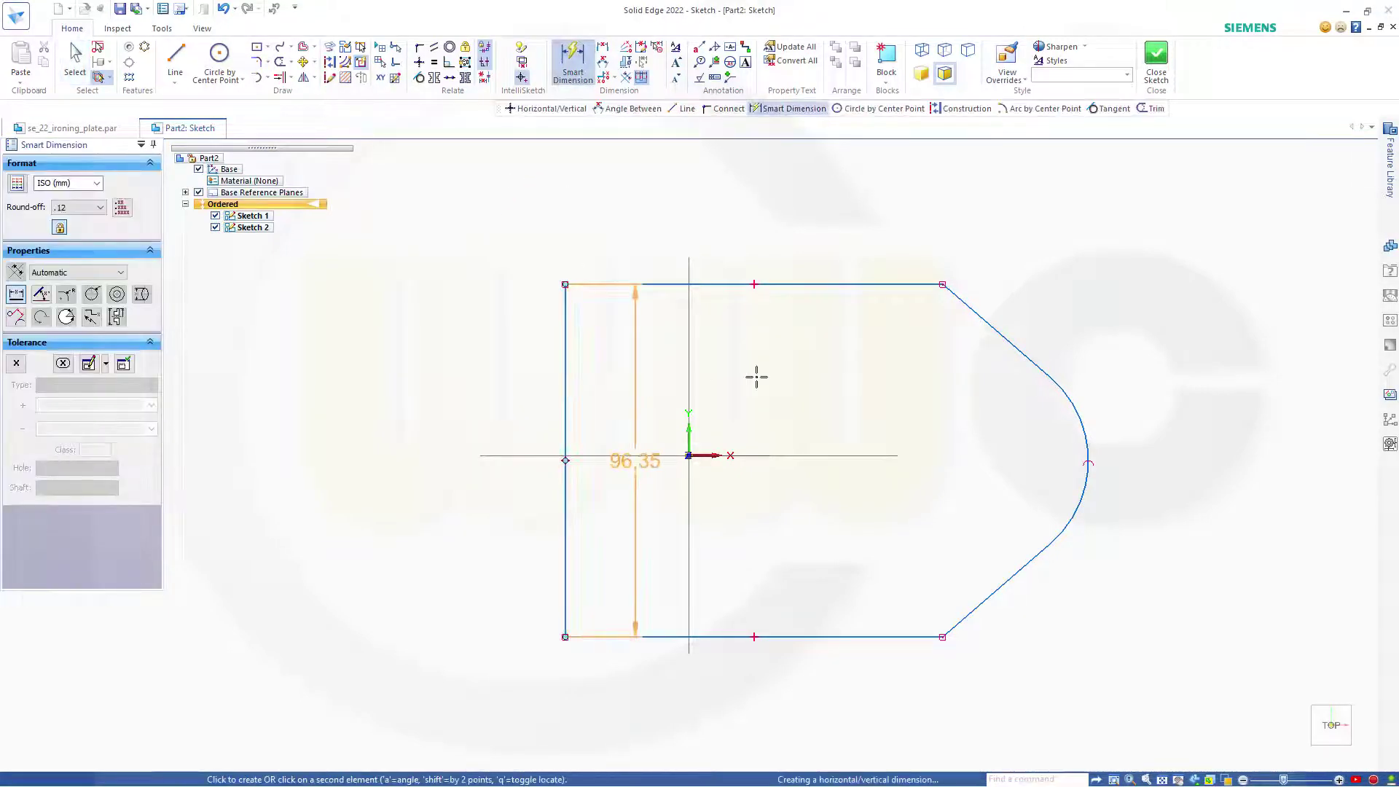
{"action": "left_click", "coordinate": [997, 467]}
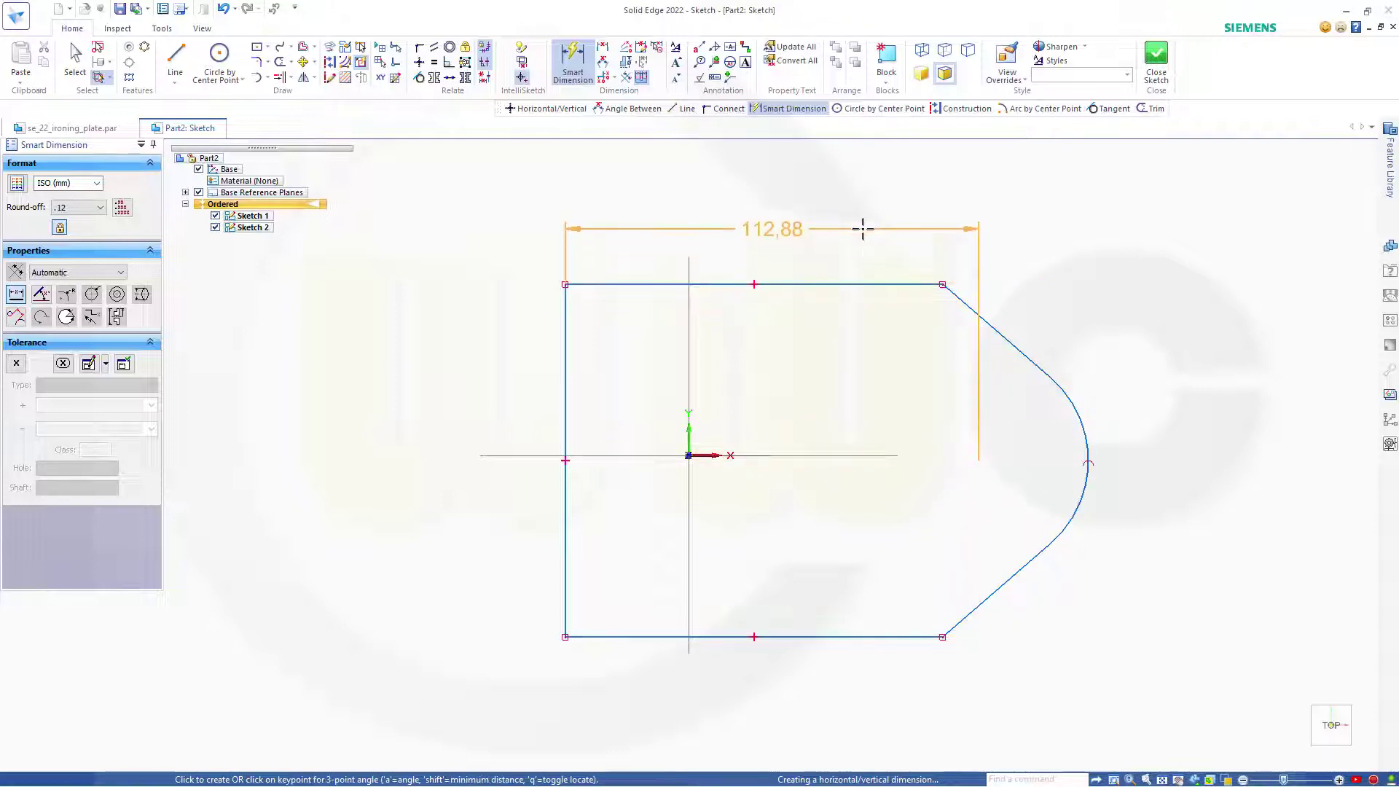
{"action": "left_click", "coordinate": [863, 229]}
{"action": "type", "text": "280"}
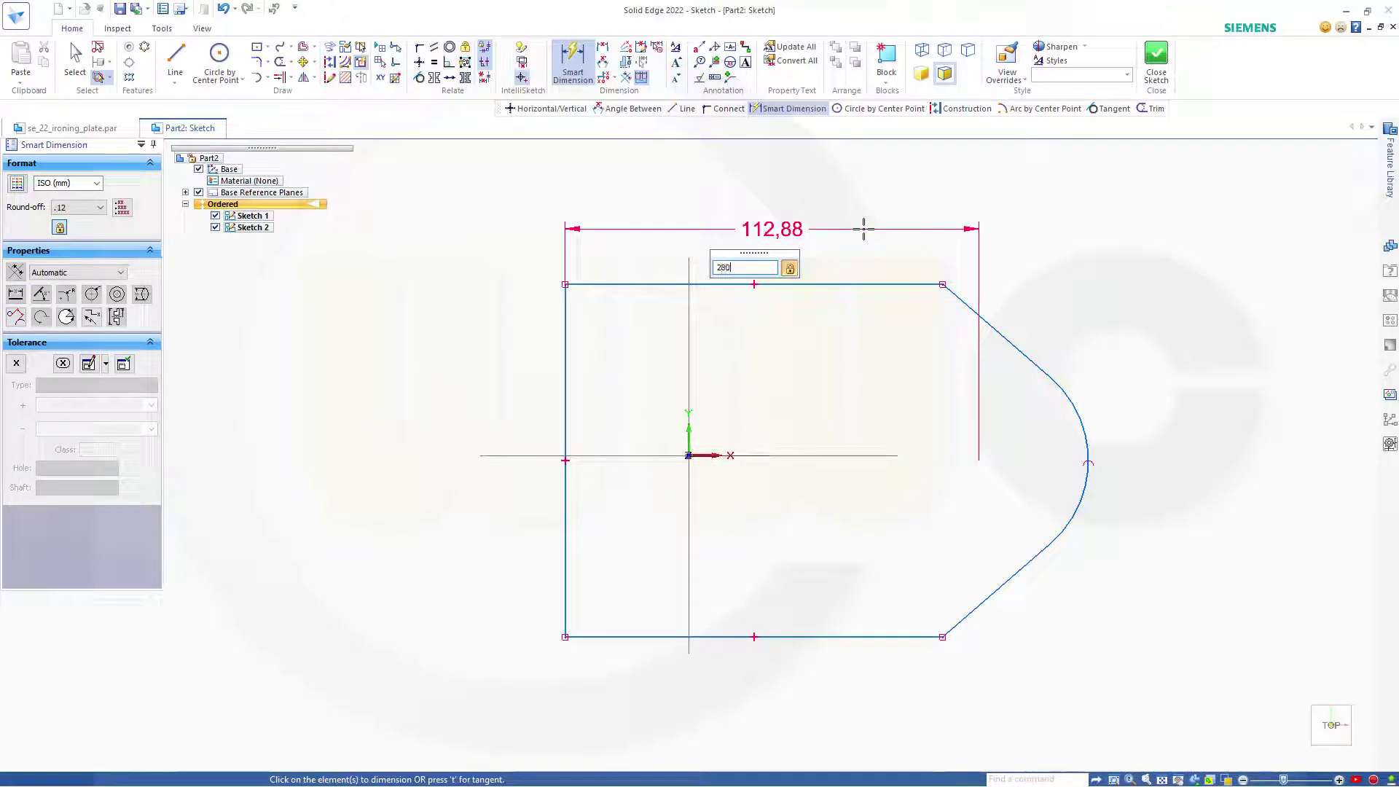
{"action": "key", "text": "Return"}
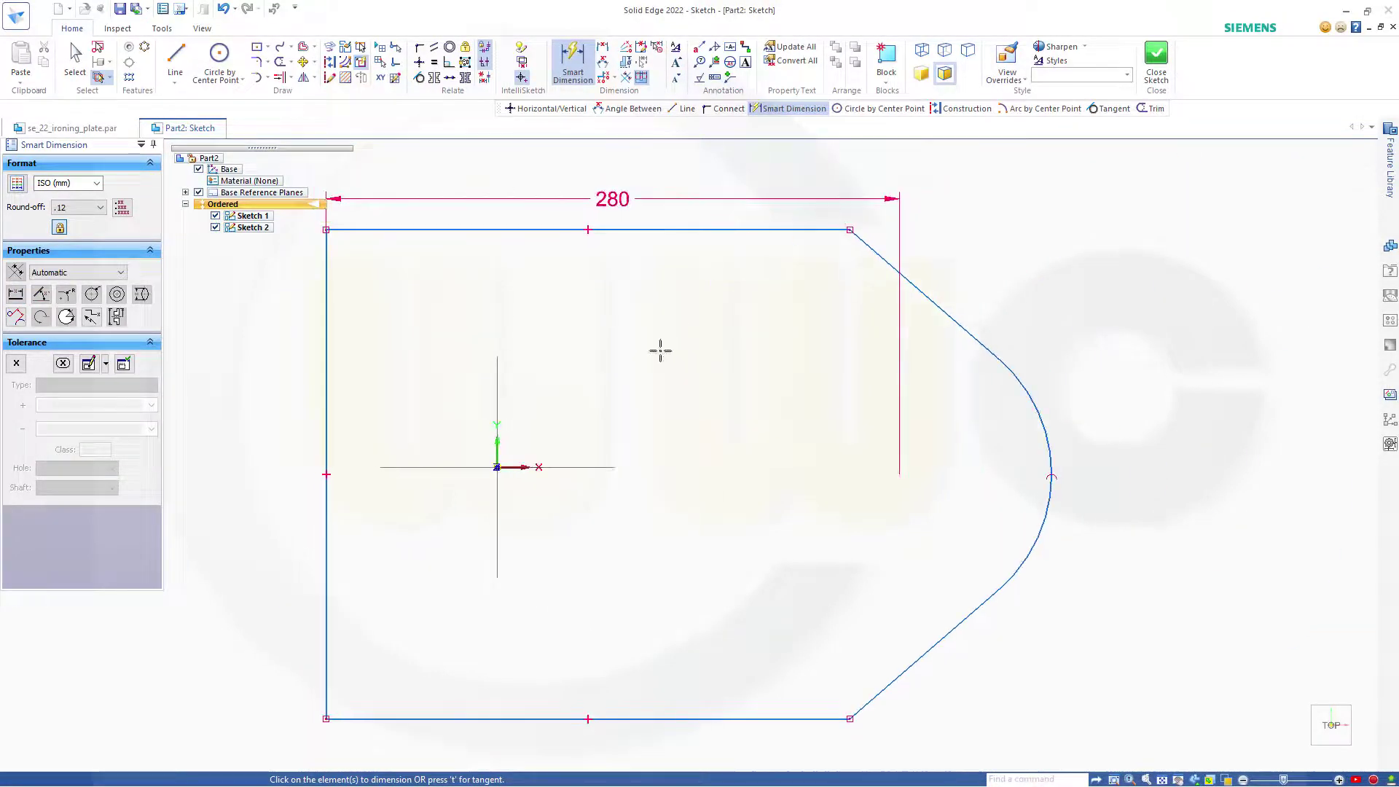
Dimension the distance from the left edge to the top-right corner as 180.
{"action": "left_click", "coordinate": [328, 296]}
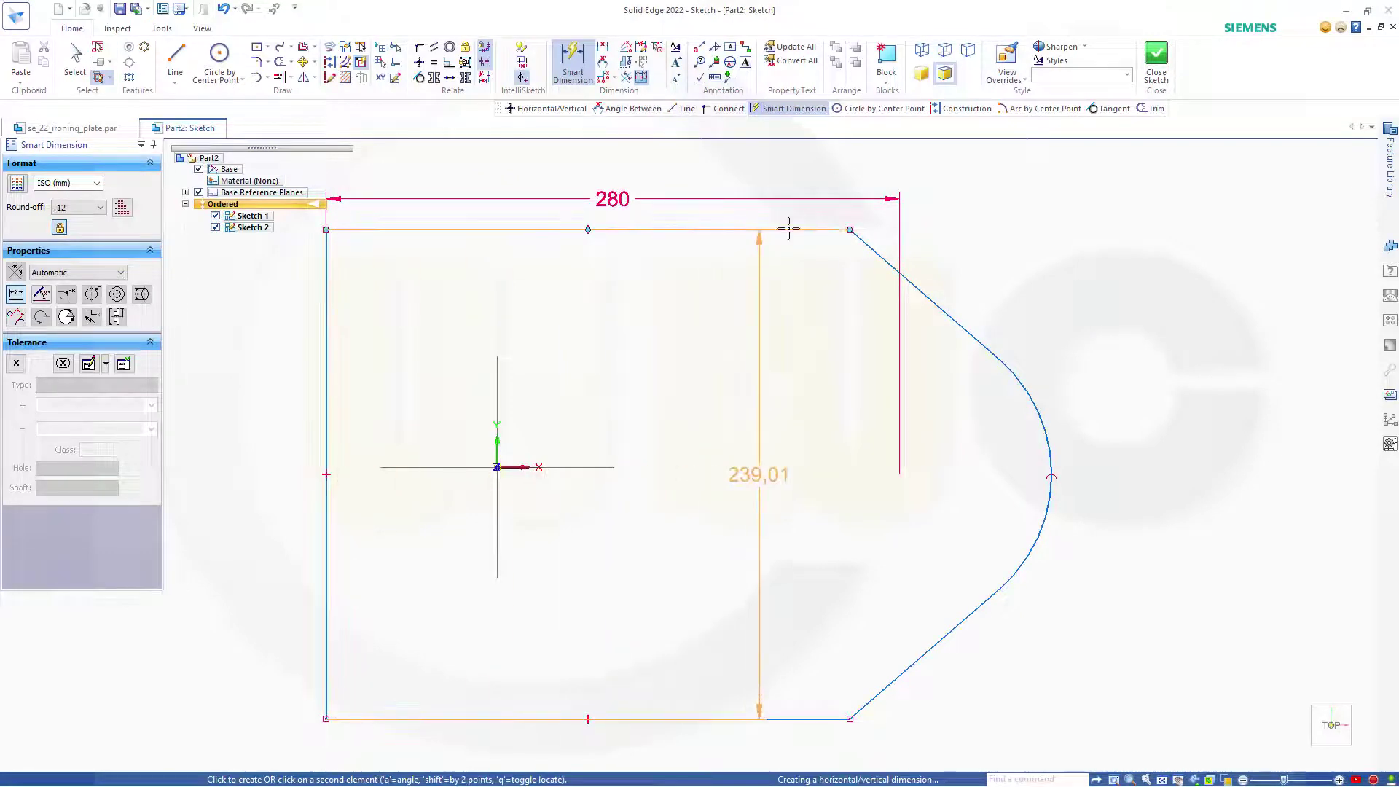
{"action": "left_click", "coordinate": [850, 229]}
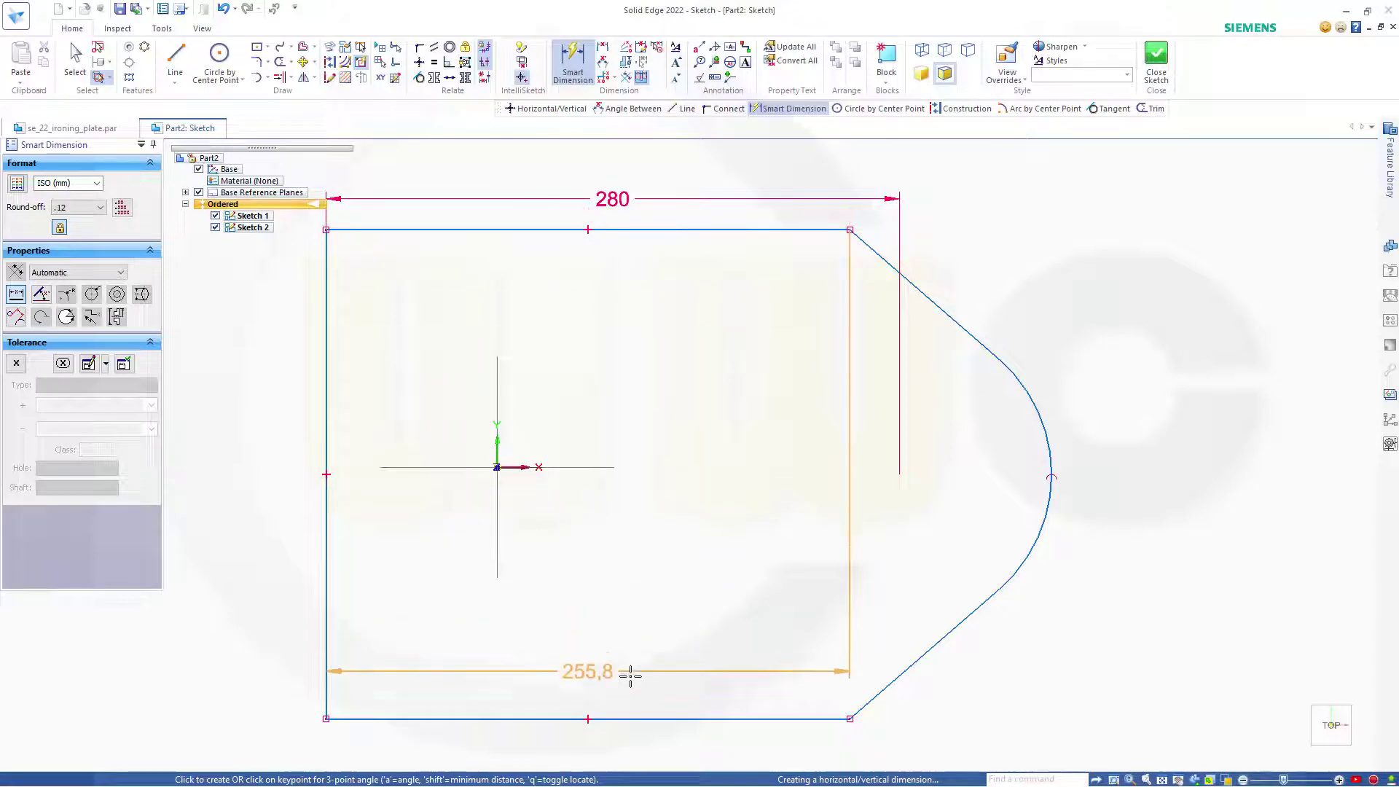
{"action": "left_click", "coordinate": [625, 747]}
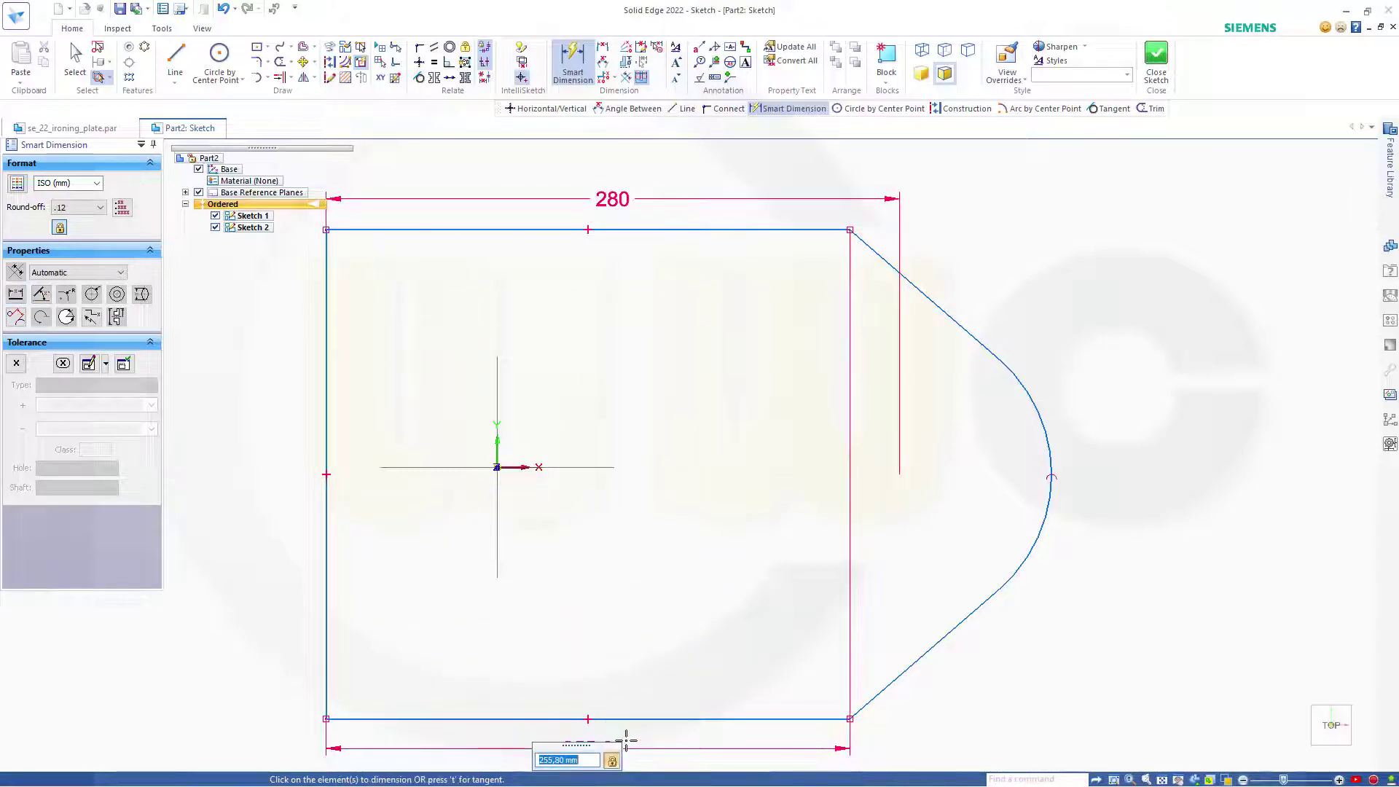
{"action": "type", "text": "180"}
{"action": "key", "text": "Return"}
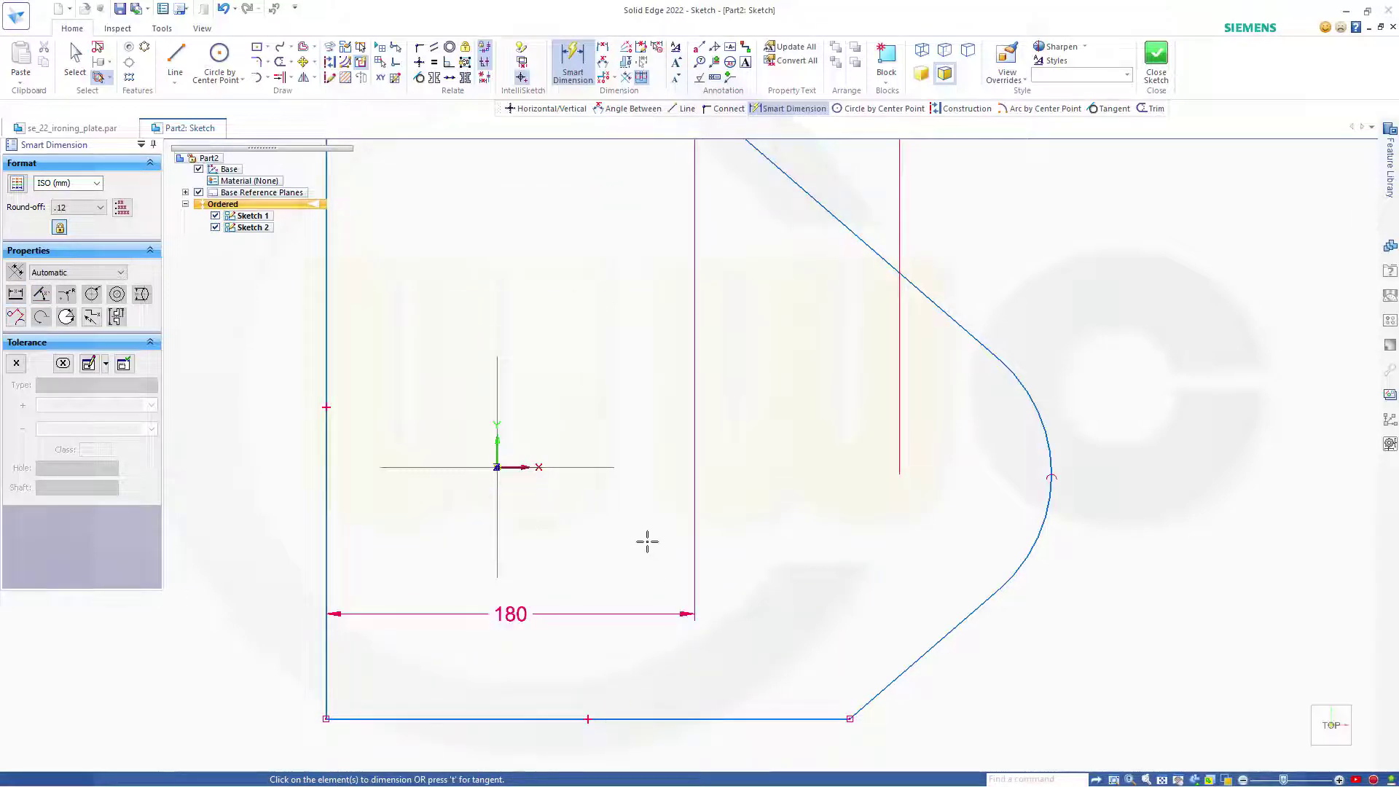
Align the bottom-right corner vertically beneath the top-right corner.
{"action": "scroll", "coordinate": [649, 539], "scroll_direction": "down", "scroll_amount": 2}
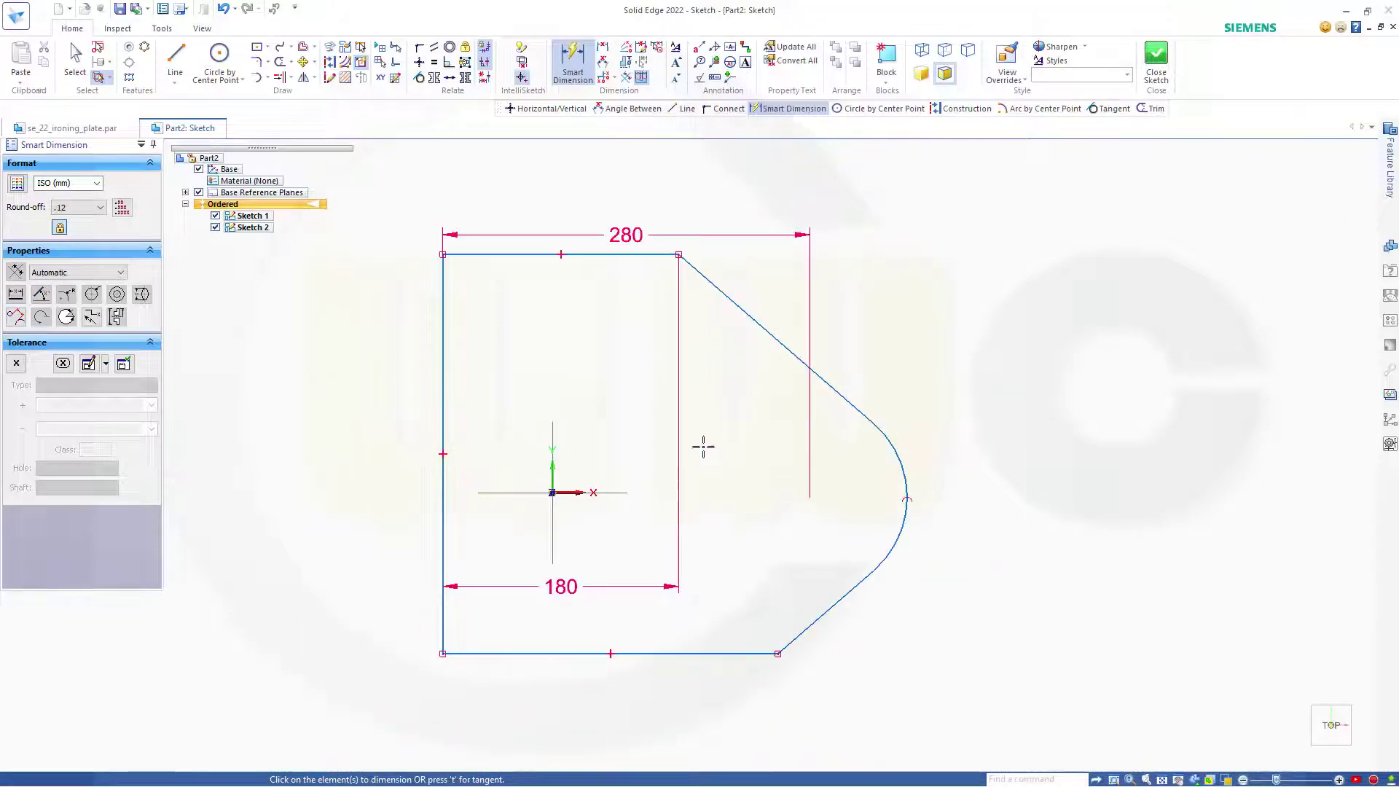
{"action": "left_click", "coordinate": [419, 63]}
{"action": "left_click", "coordinate": [679, 255]}
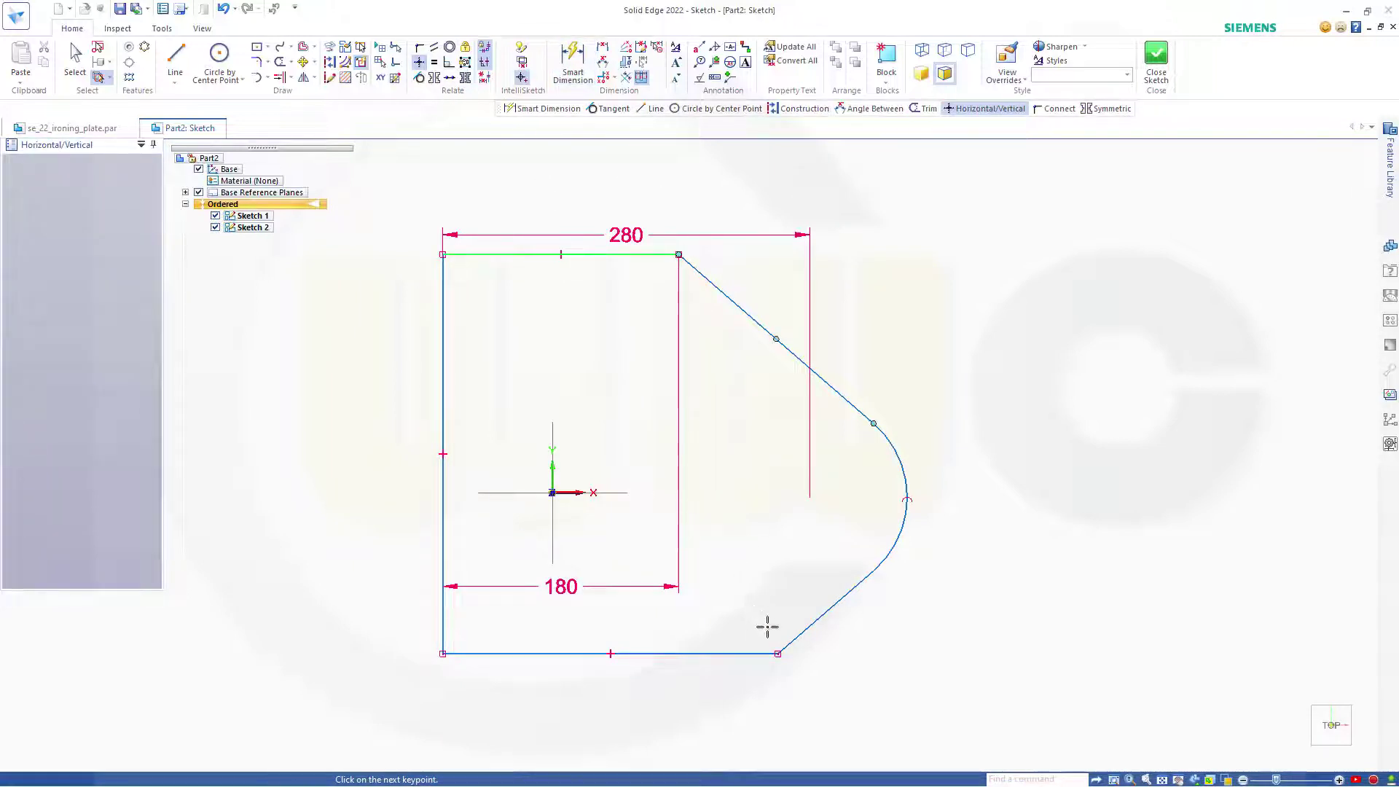
{"action": "left_click", "coordinate": [779, 654]}
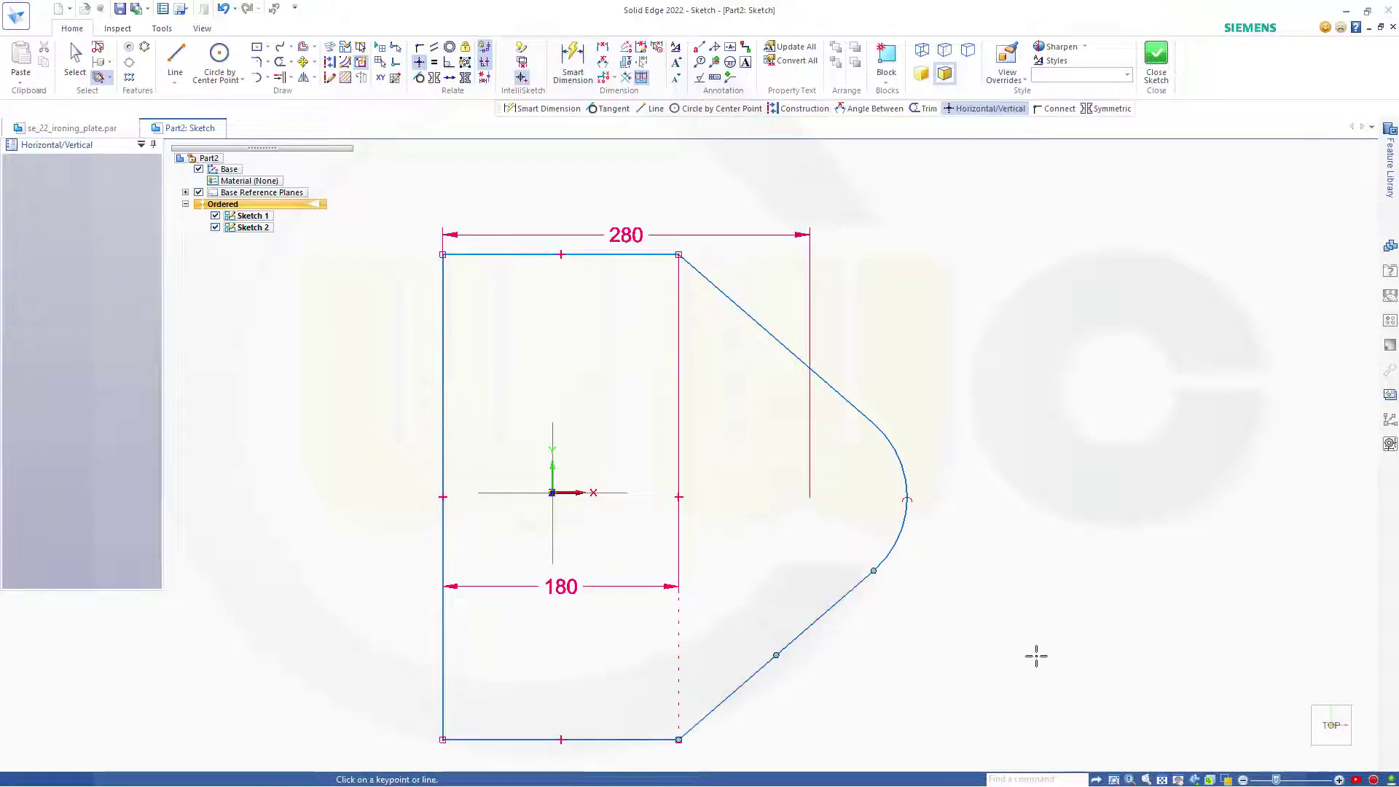
Dimension the outline height between top and bottom edges as 180.
{"action": "left_click", "coordinate": [573, 62]}
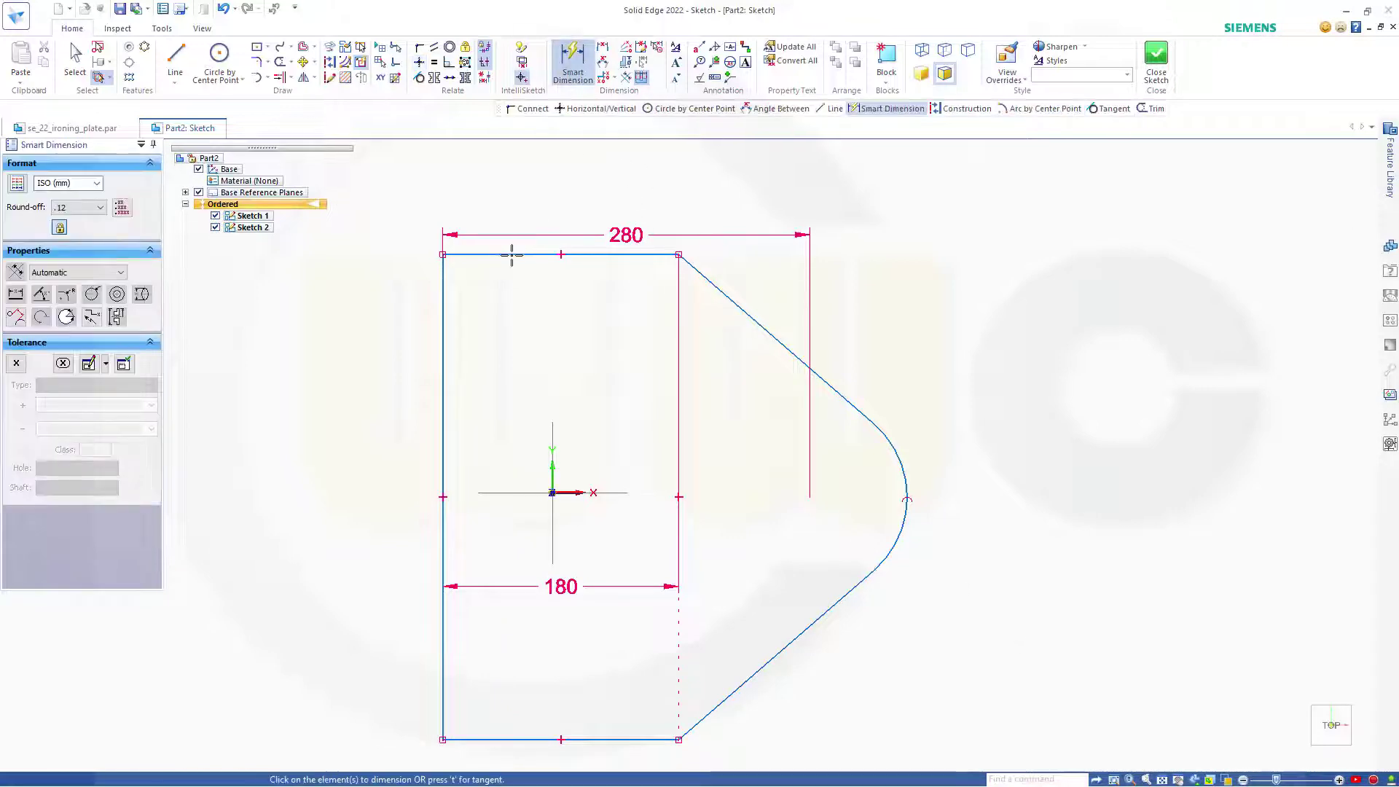
{"action": "left_click", "coordinate": [511, 255]}
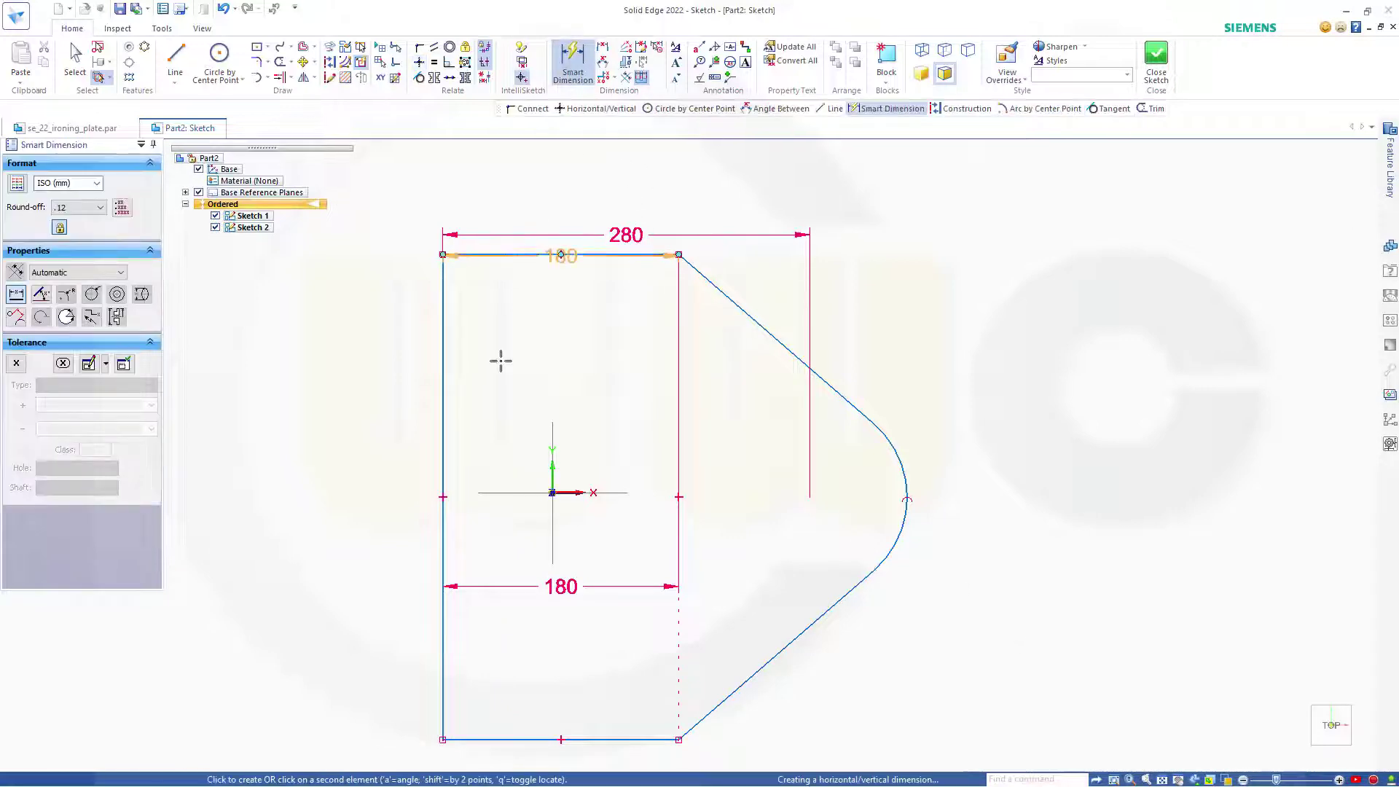
{"action": "left_click", "coordinate": [496, 741]}
{"action": "left_click", "coordinate": [365, 498]}
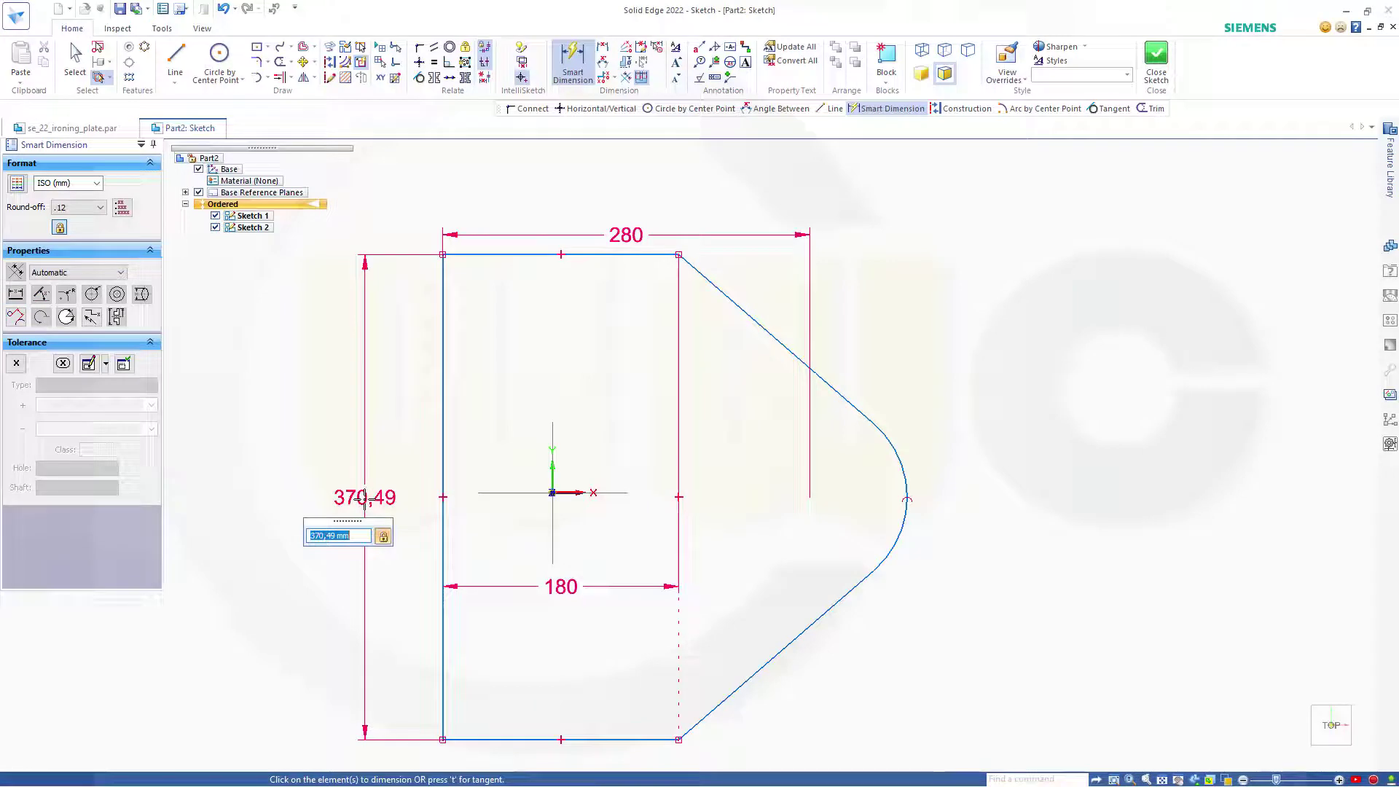
{"action": "type", "text": "180"}
{"action": "key", "text": "Return"}
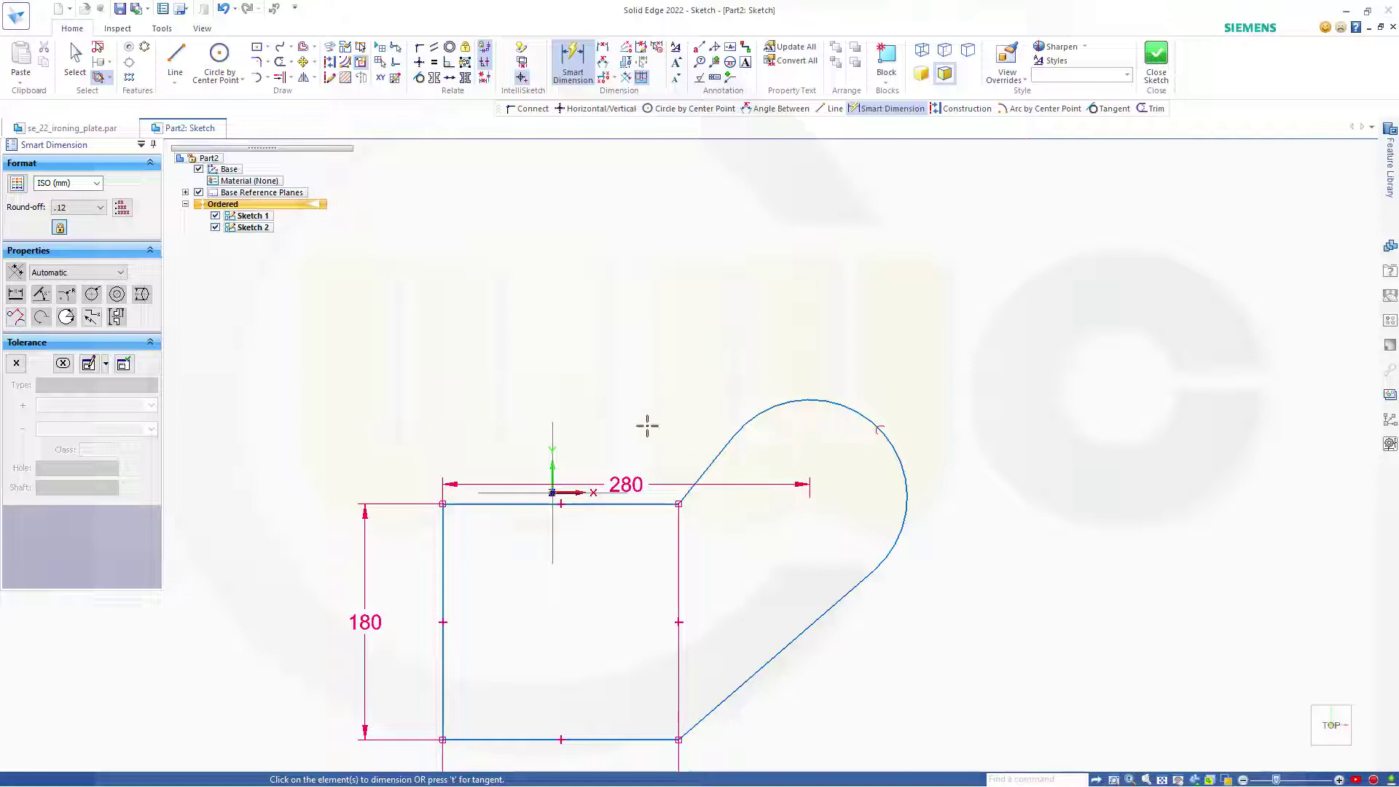
Undo the height change and align the arc centre horizontally with the left edge's midpoint.
{"action": "key", "text": "ctrl+z"}
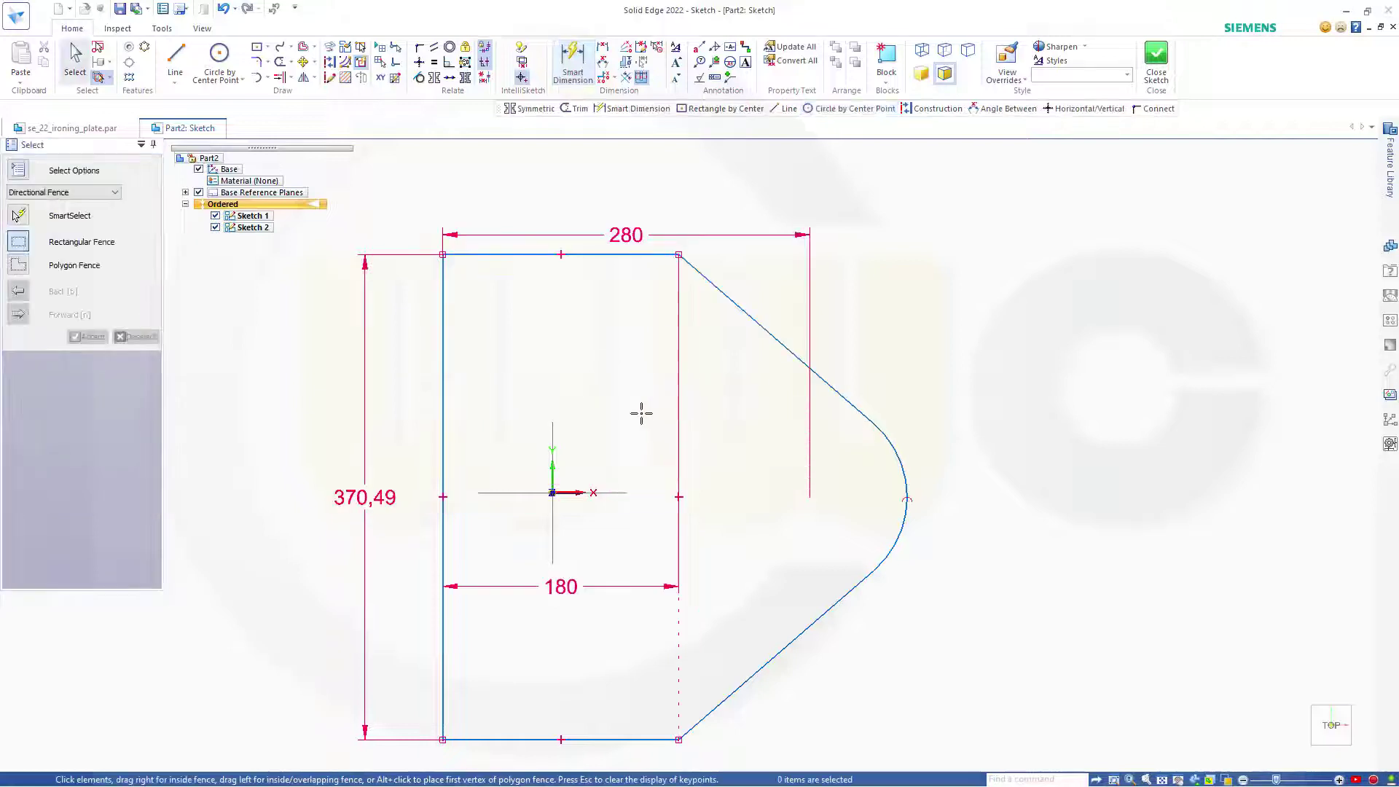
{"action": "left_click", "coordinate": [423, 64]}
{"action": "left_click", "coordinate": [441, 496]}
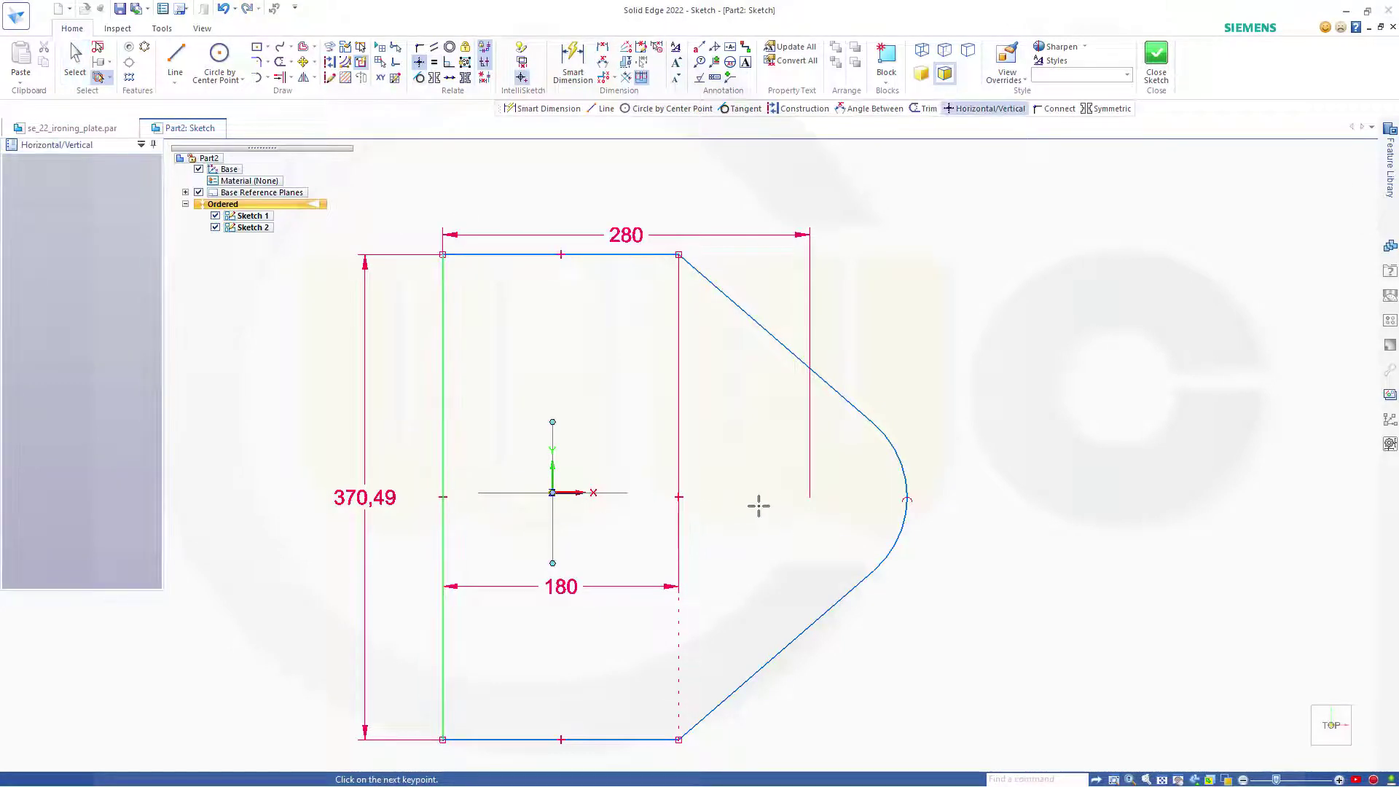
{"action": "left_click", "coordinate": [814, 497]}
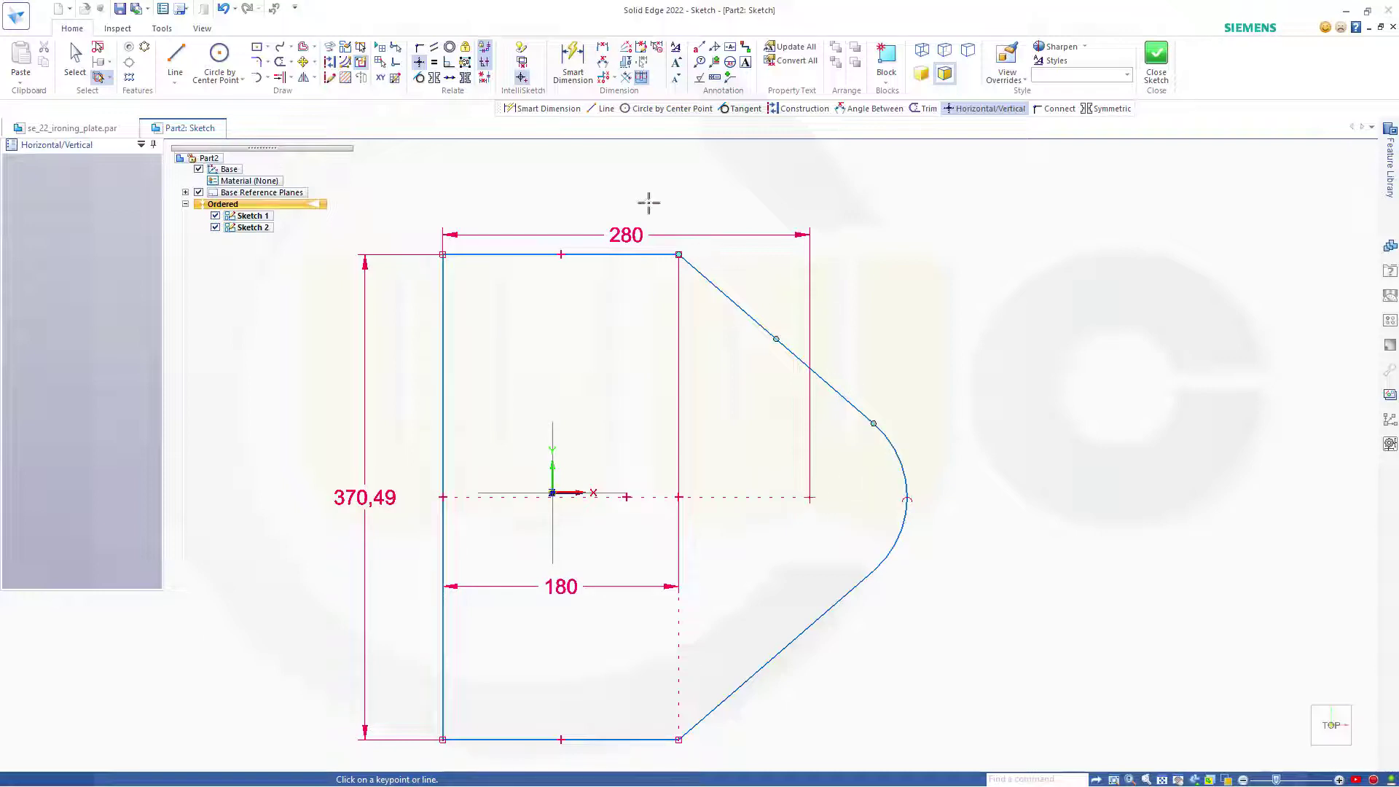
{"action": "key", "text": "Escape"}
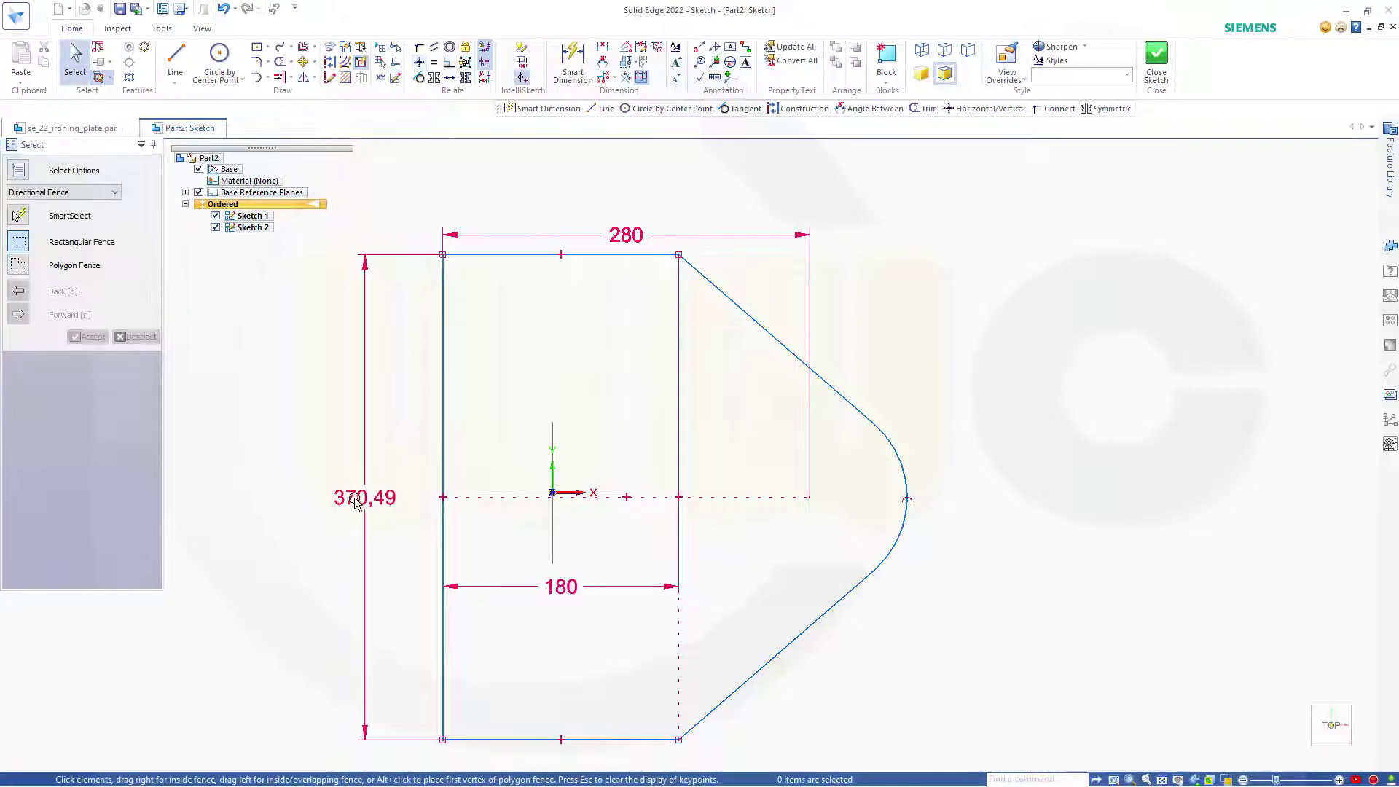
Change the 370,49 height dimension to 180.
{"action": "double_click", "coordinate": [355, 502]}
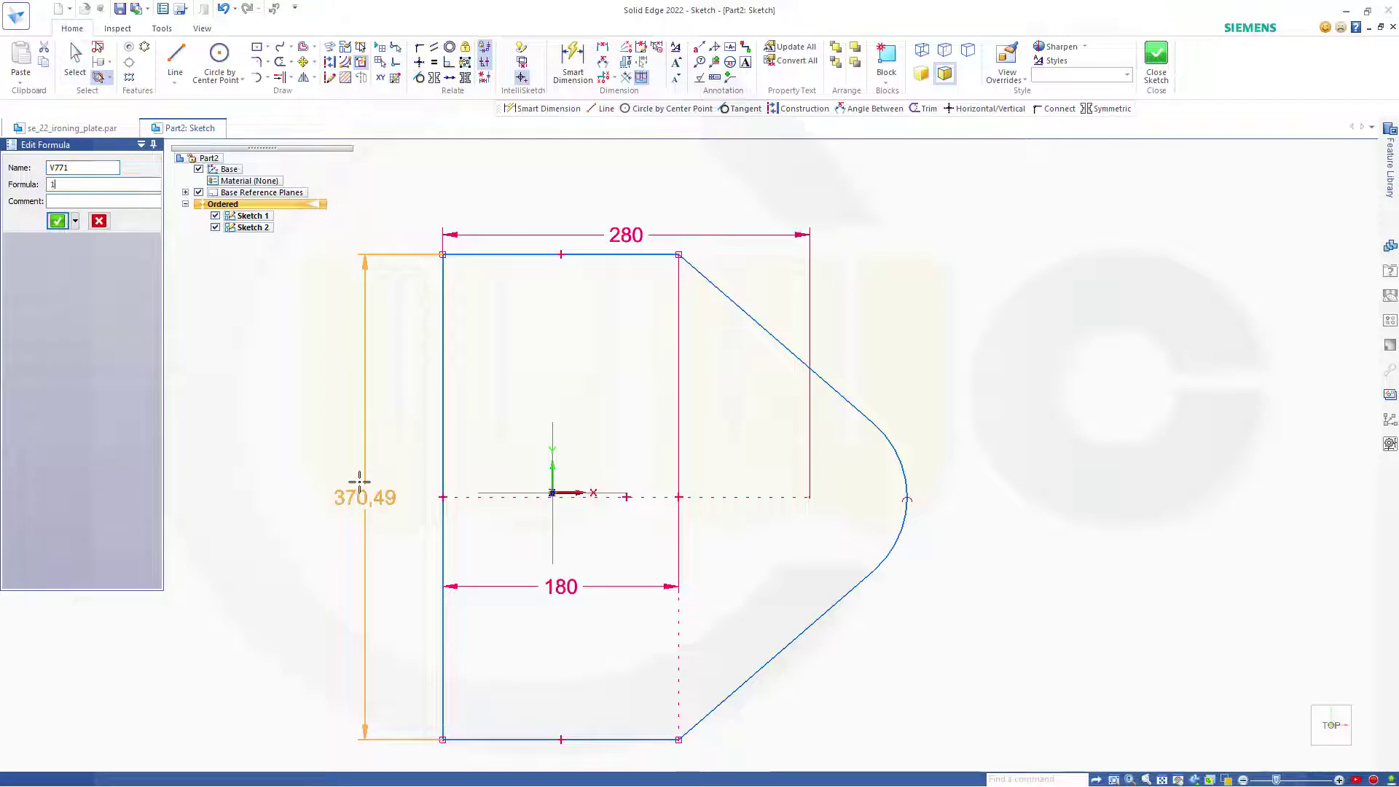
{"action": "left_click", "coordinate": [358, 490]}
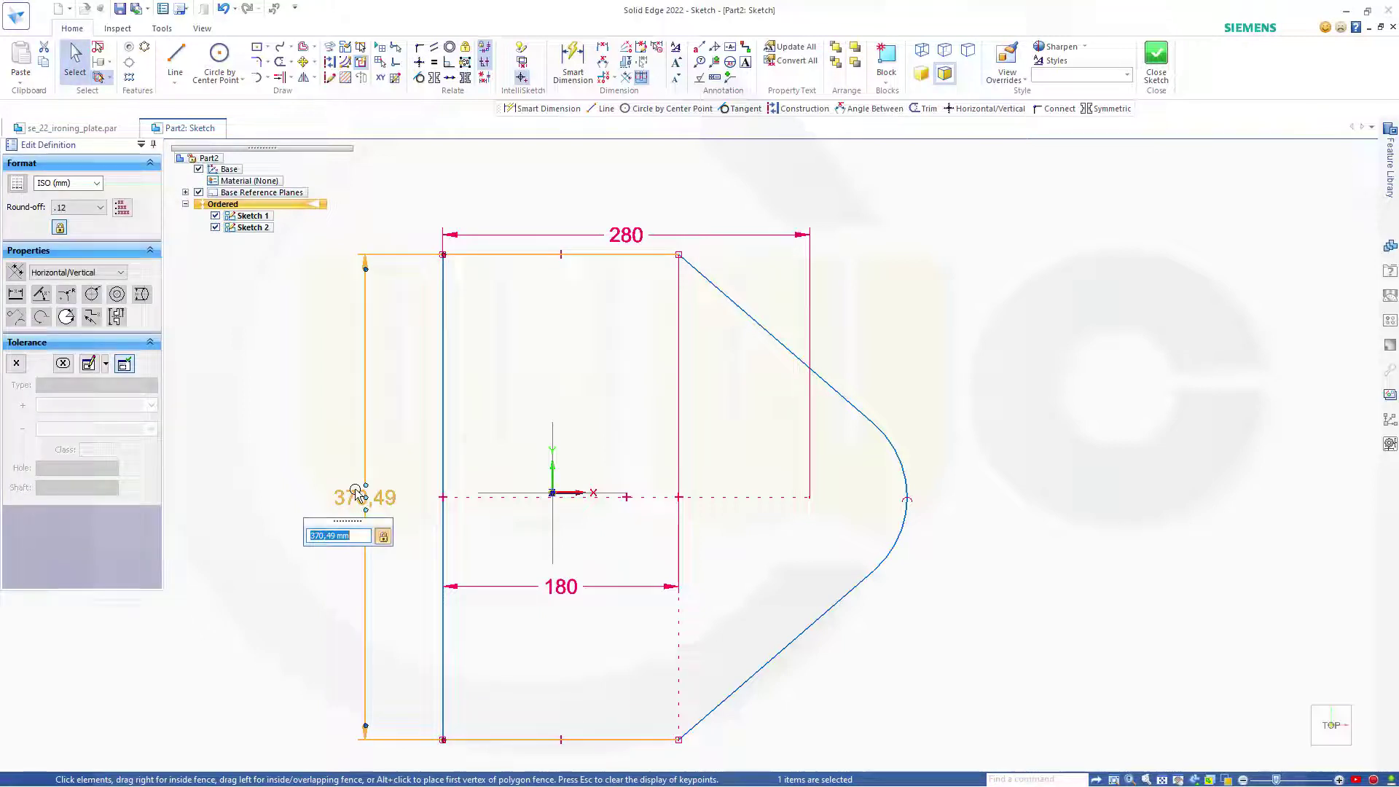
{"action": "type", "text": "180"}
{"action": "key", "text": "Return"}
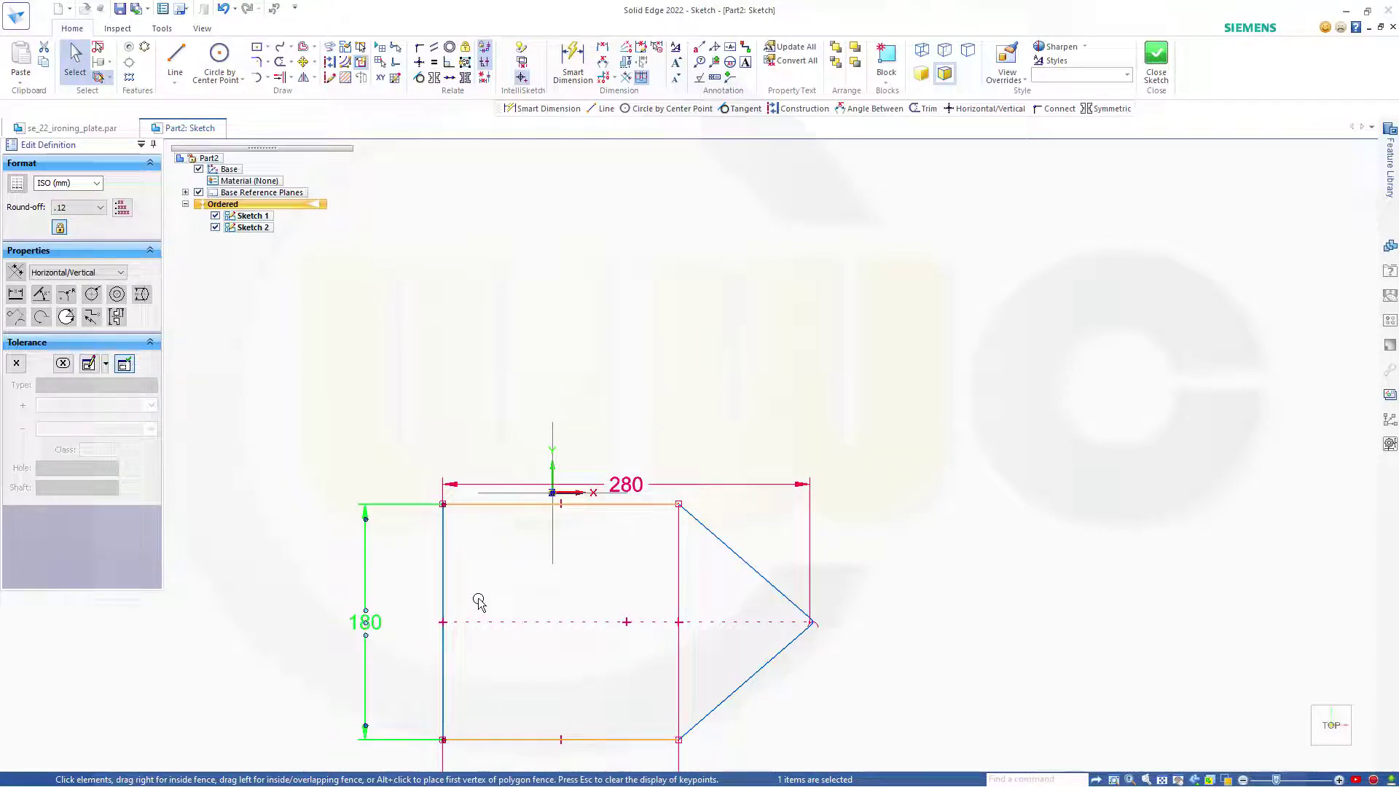
Dimension the arc at the pointed tip to R 50.
{"action": "scroll", "coordinate": [799, 637], "scroll_direction": "down", "scroll_amount": 3}
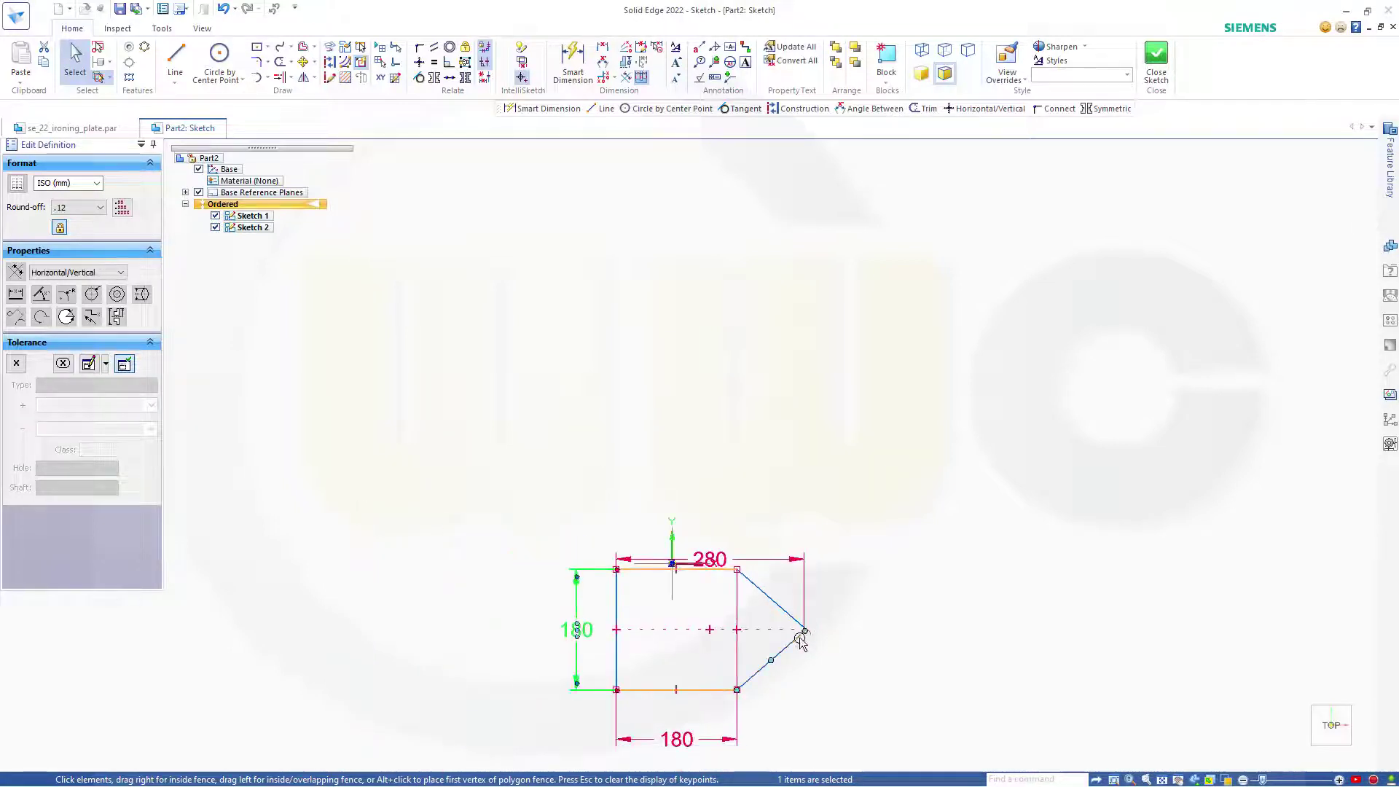
{"action": "scroll", "coordinate": [806, 625], "scroll_direction": "up", "scroll_amount": 6}
{"action": "scroll", "coordinate": [841, 494], "scroll_direction": "up", "scroll_amount": 1}
{"action": "scroll", "coordinate": [675, 569], "scroll_direction": "up", "scroll_amount": 4}
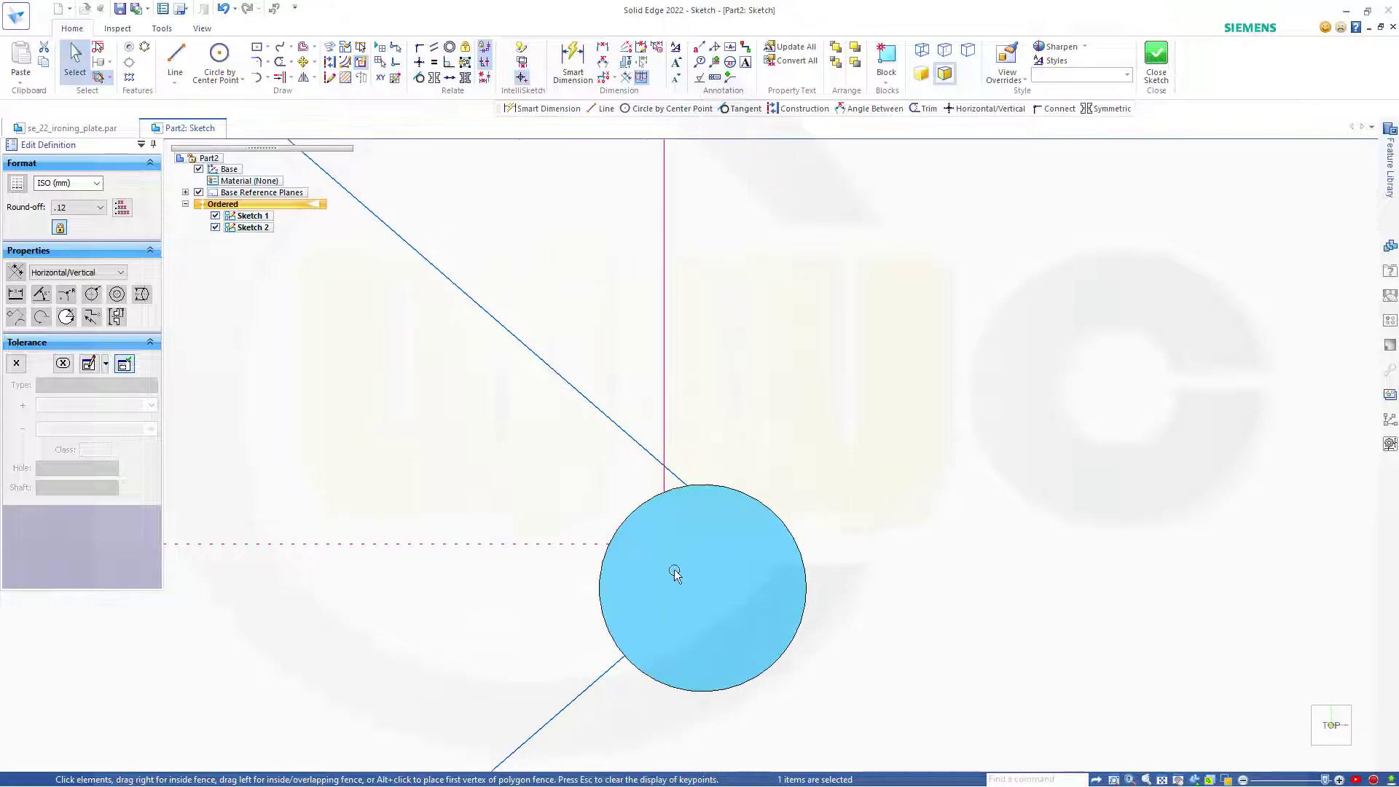
{"action": "left_click", "coordinate": [984, 474]}
{"action": "scroll", "coordinate": [962, 493], "scroll_direction": "up", "scroll_amount": 2}
{"action": "scroll", "coordinate": [968, 522], "scroll_direction": "down", "scroll_amount": 6}
{"action": "scroll", "coordinate": [971, 548], "scroll_direction": "down", "scroll_amount": 3}
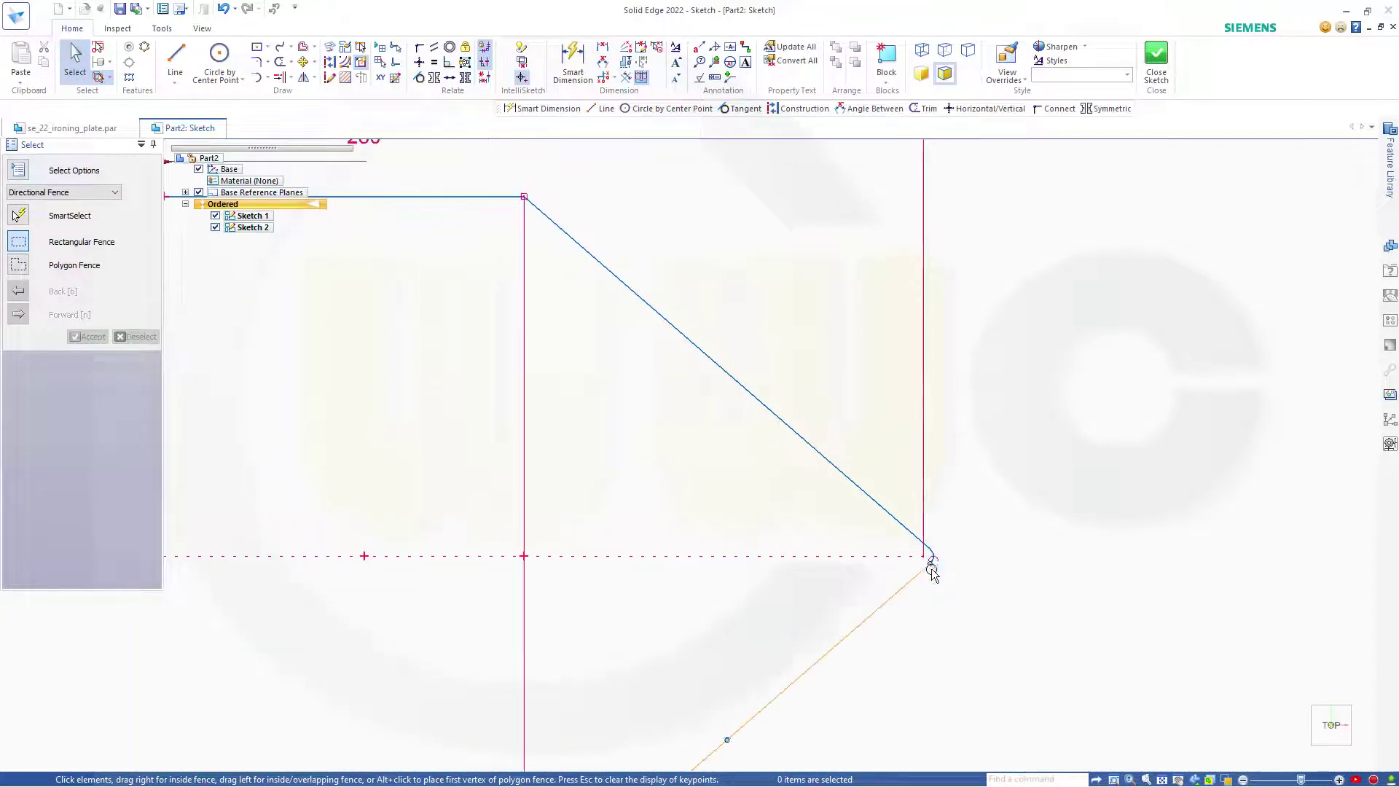
{"action": "key", "text": "d"}
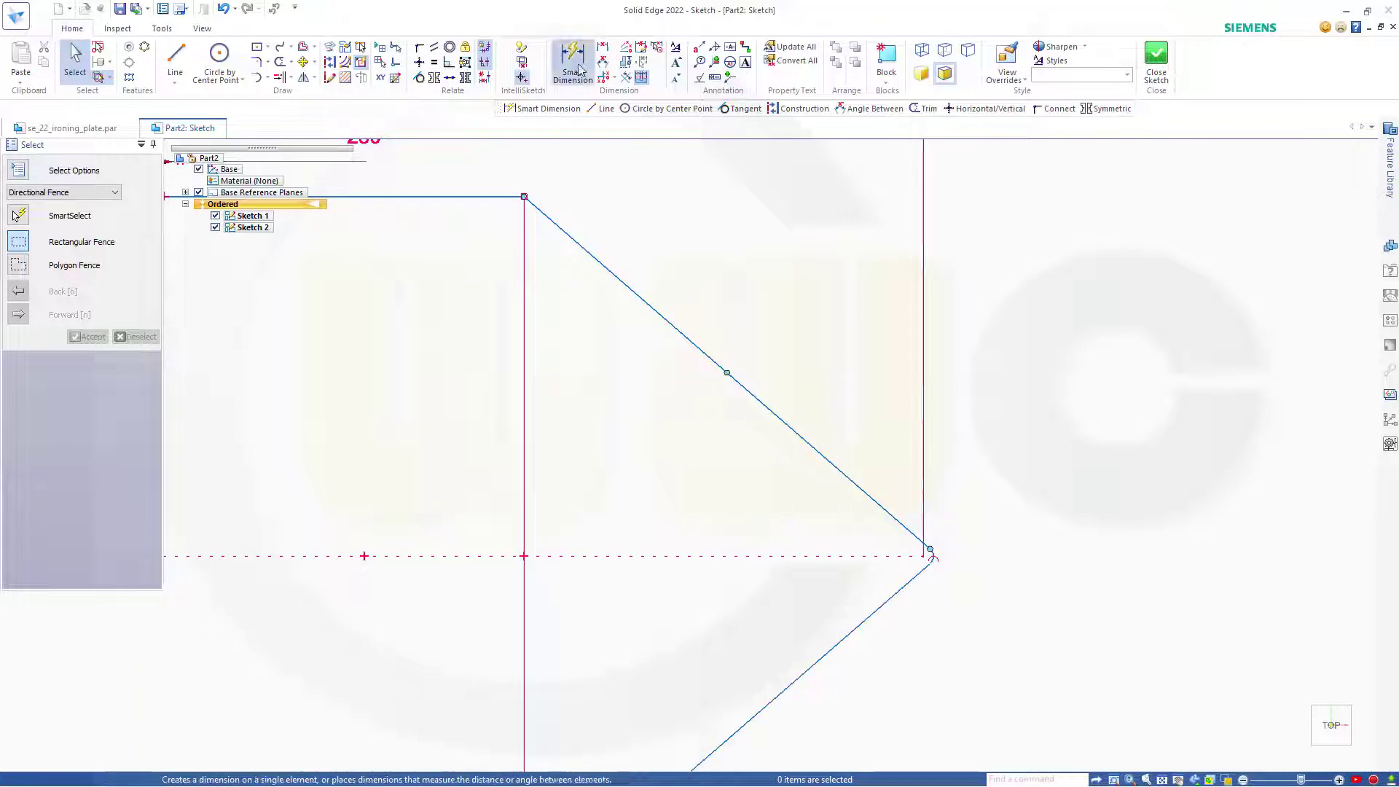
{"action": "scroll", "coordinate": [957, 555], "scroll_direction": "down", "scroll_amount": 2}
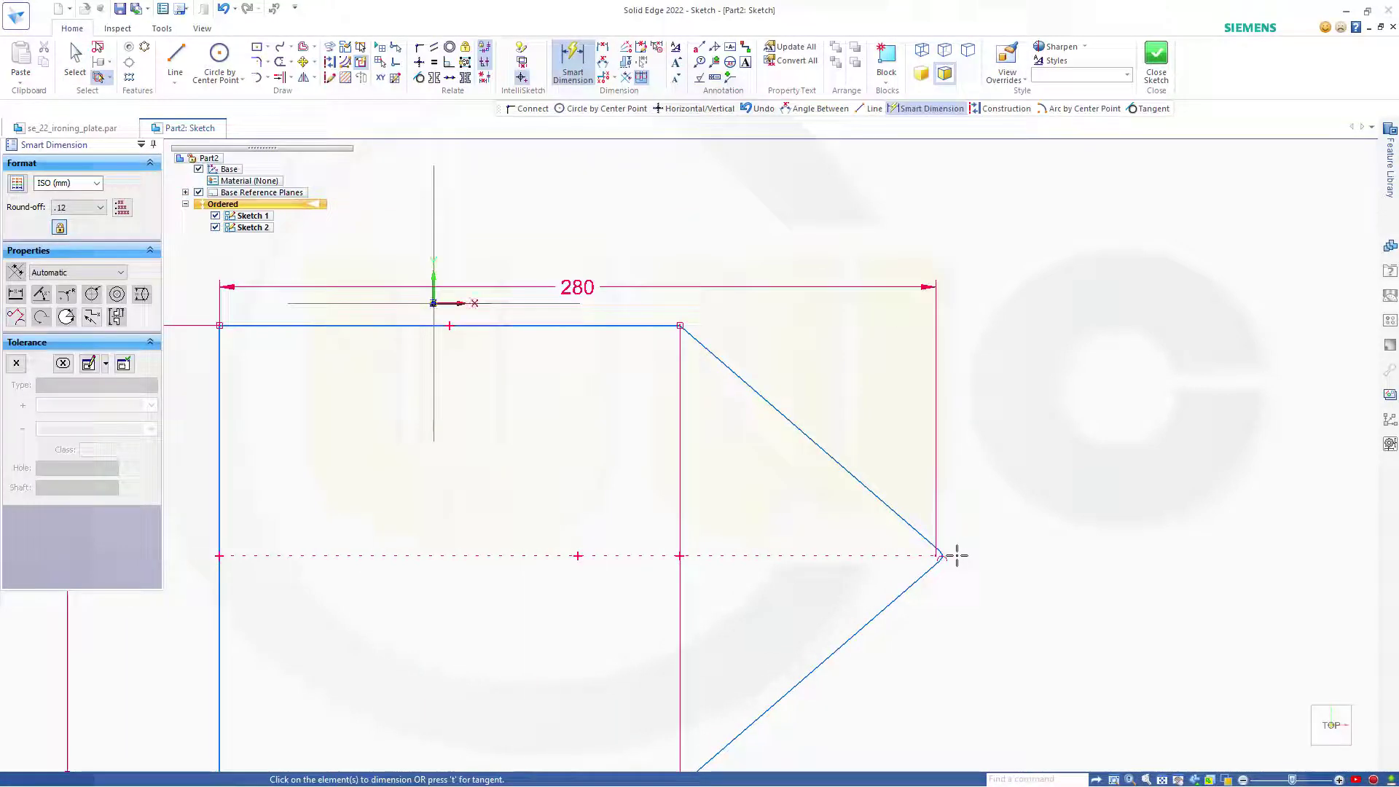
{"action": "left_click", "coordinate": [942, 556]}
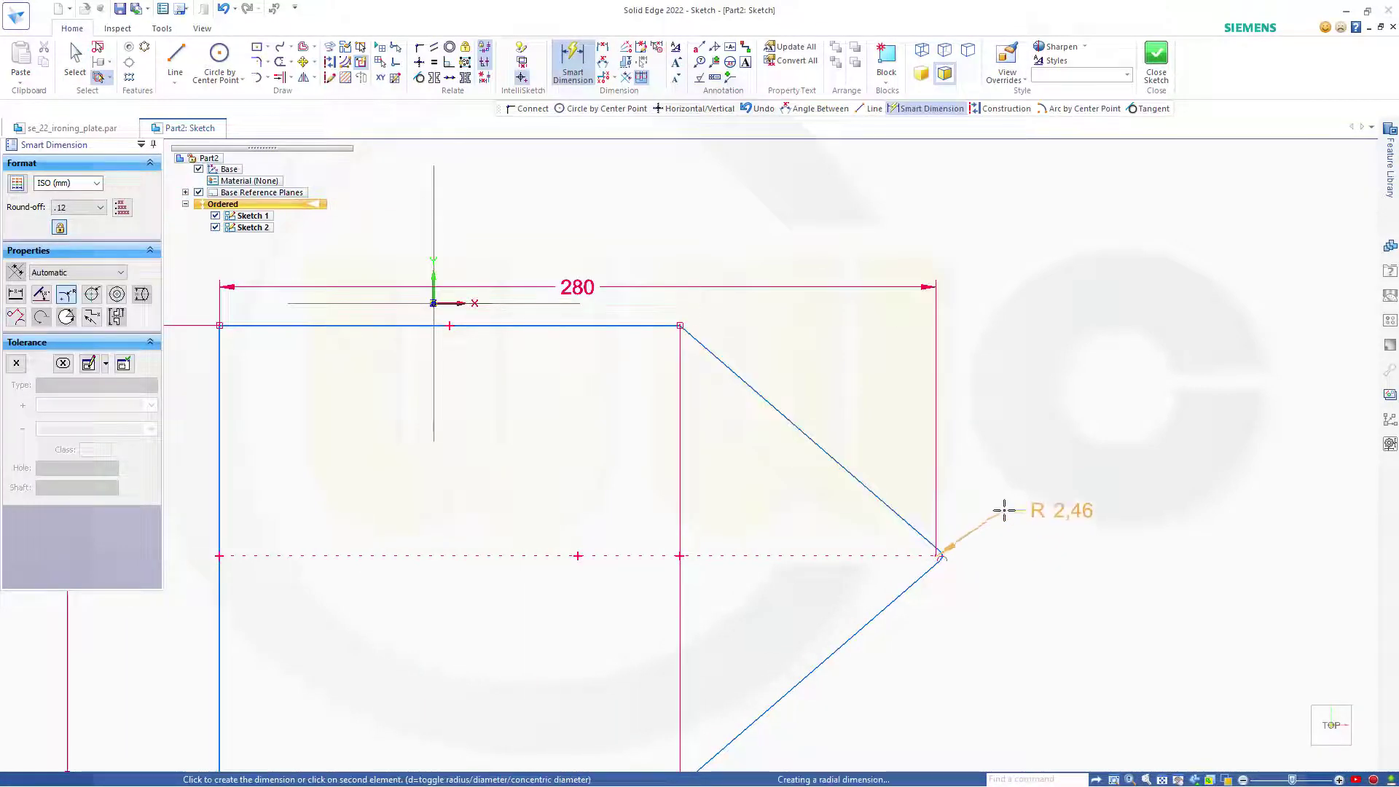
{"action": "left_click", "coordinate": [1005, 510]}
{"action": "type", "text": "50"}
{"action": "key", "text": "Return"}
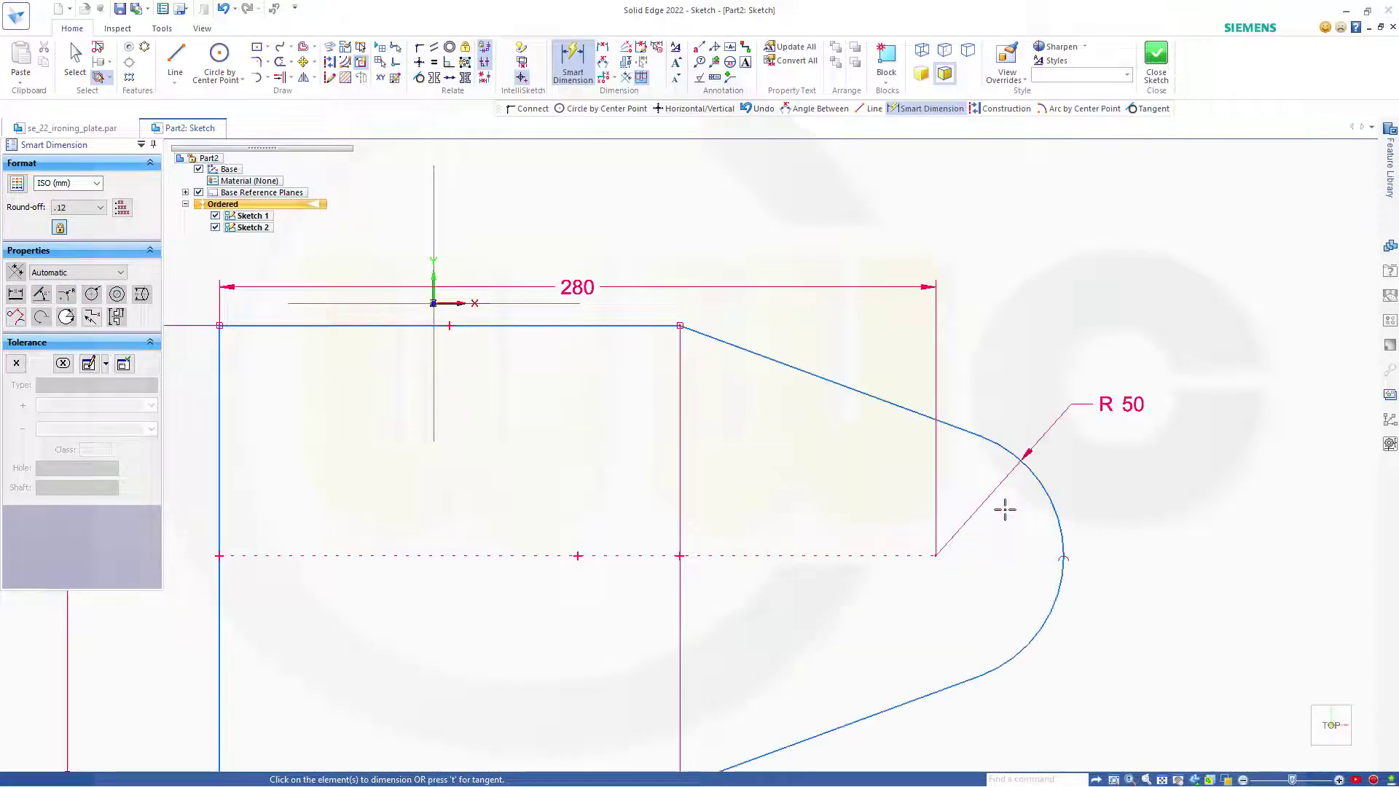
{"action": "key", "text": "Escape"}
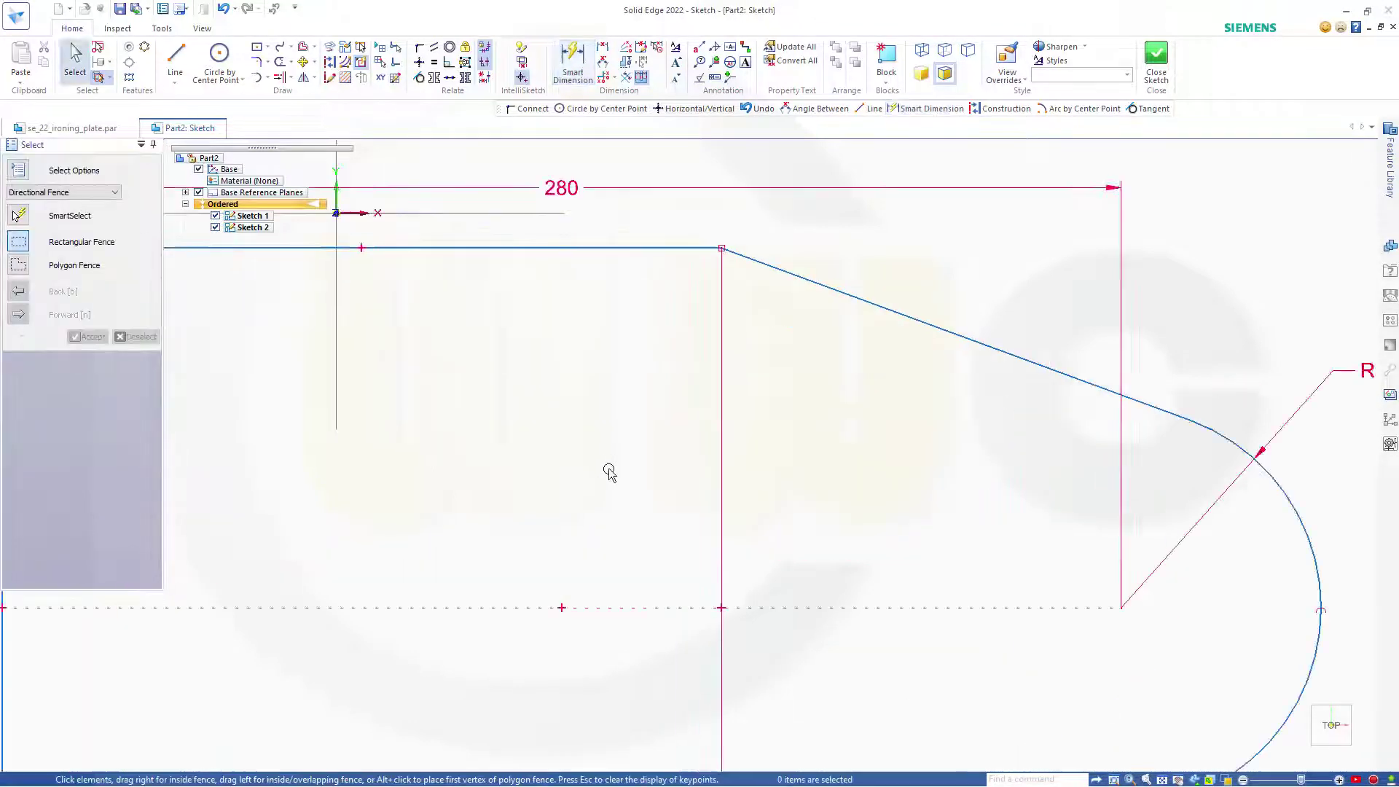
{"action": "scroll", "coordinate": [649, 470], "scroll_direction": "down", "scroll_amount": 3}
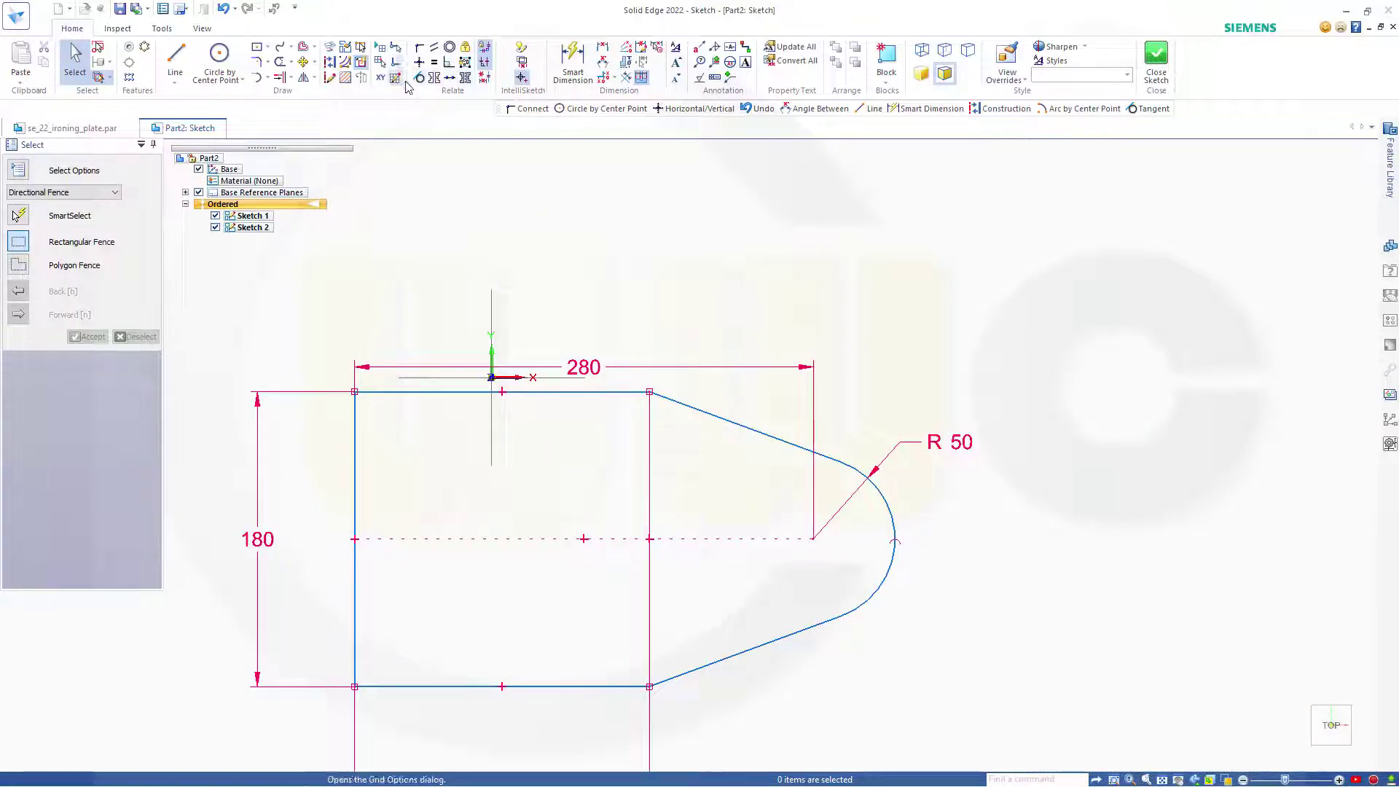
Connect the left edge's midpoint to the origin and close the sketch.
{"action": "left_click", "coordinate": [419, 46]}
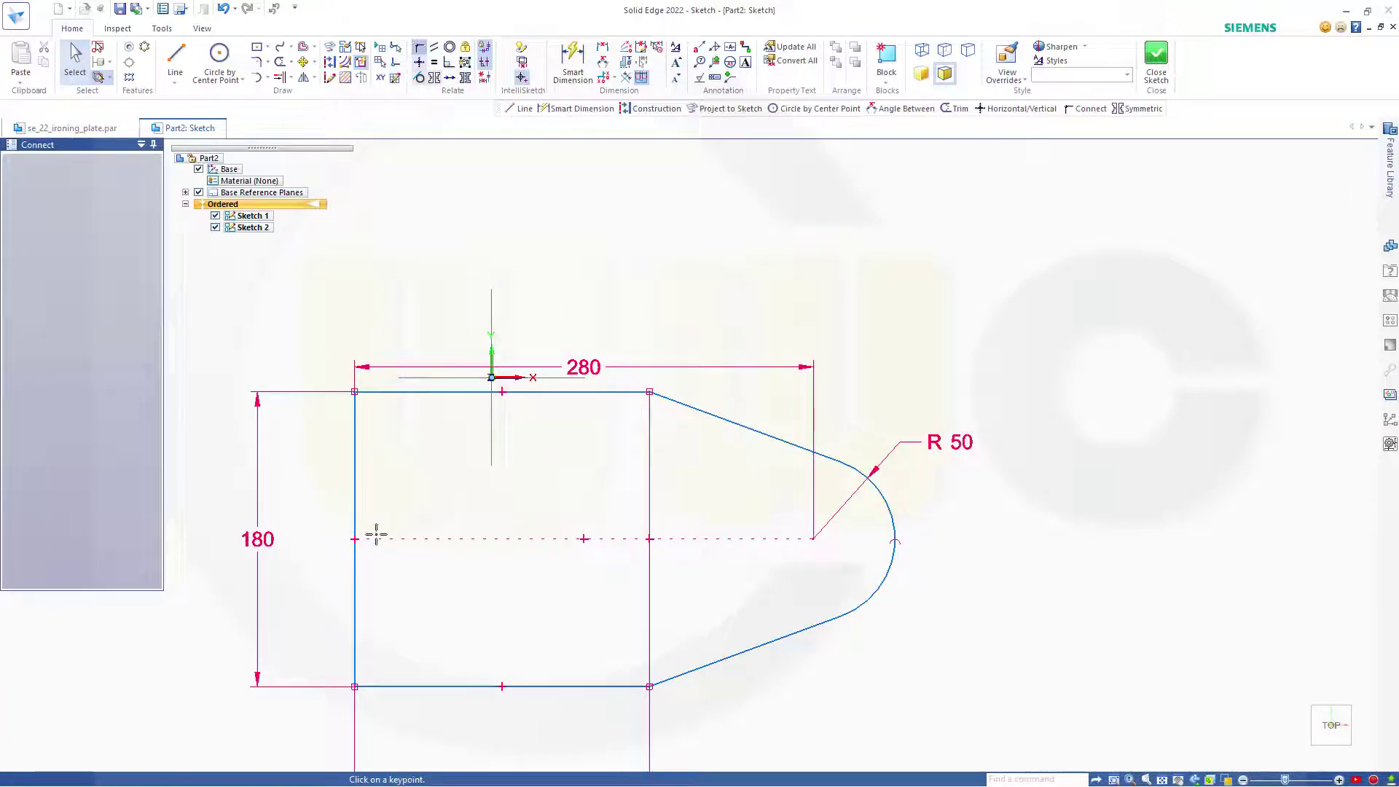
{"action": "left_click", "coordinate": [355, 538]}
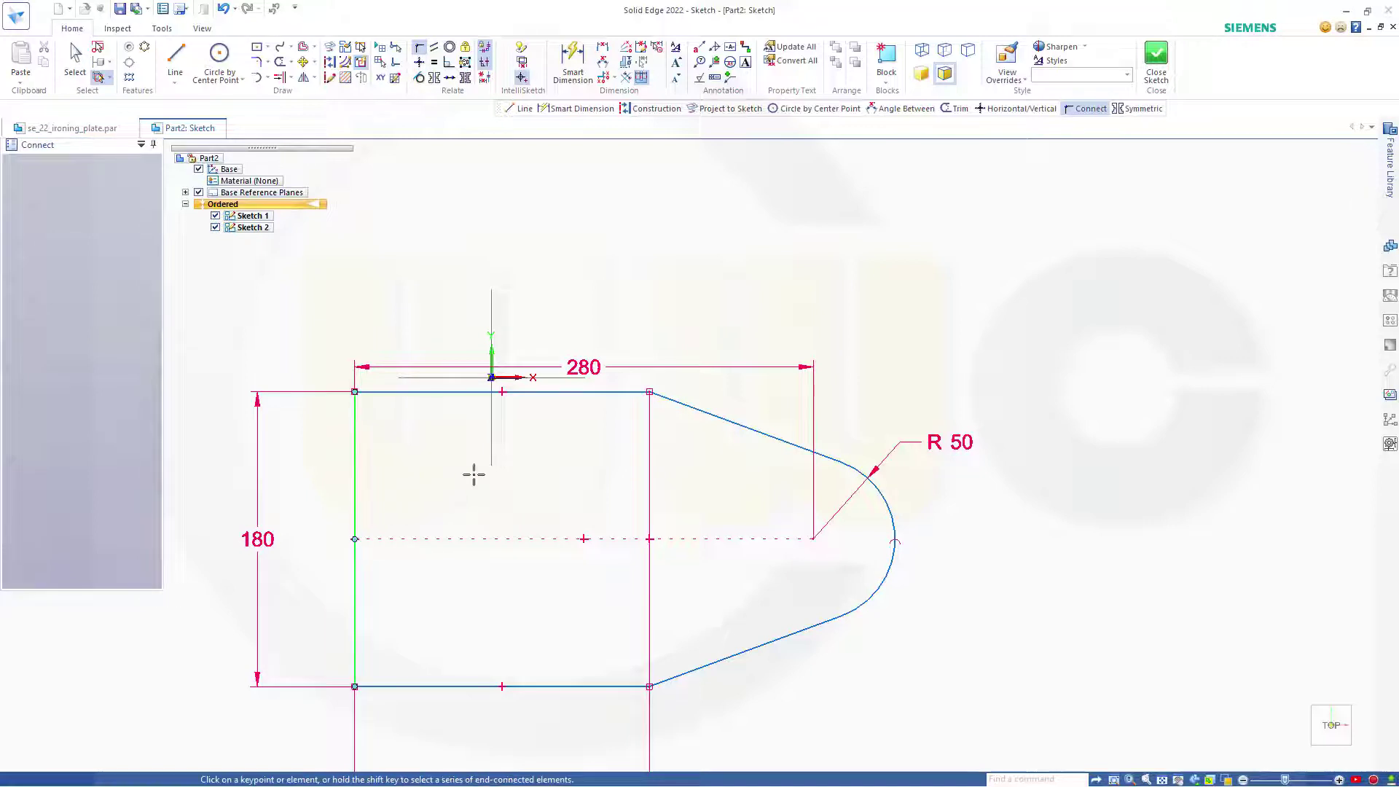
{"action": "left_click", "coordinate": [492, 377]}
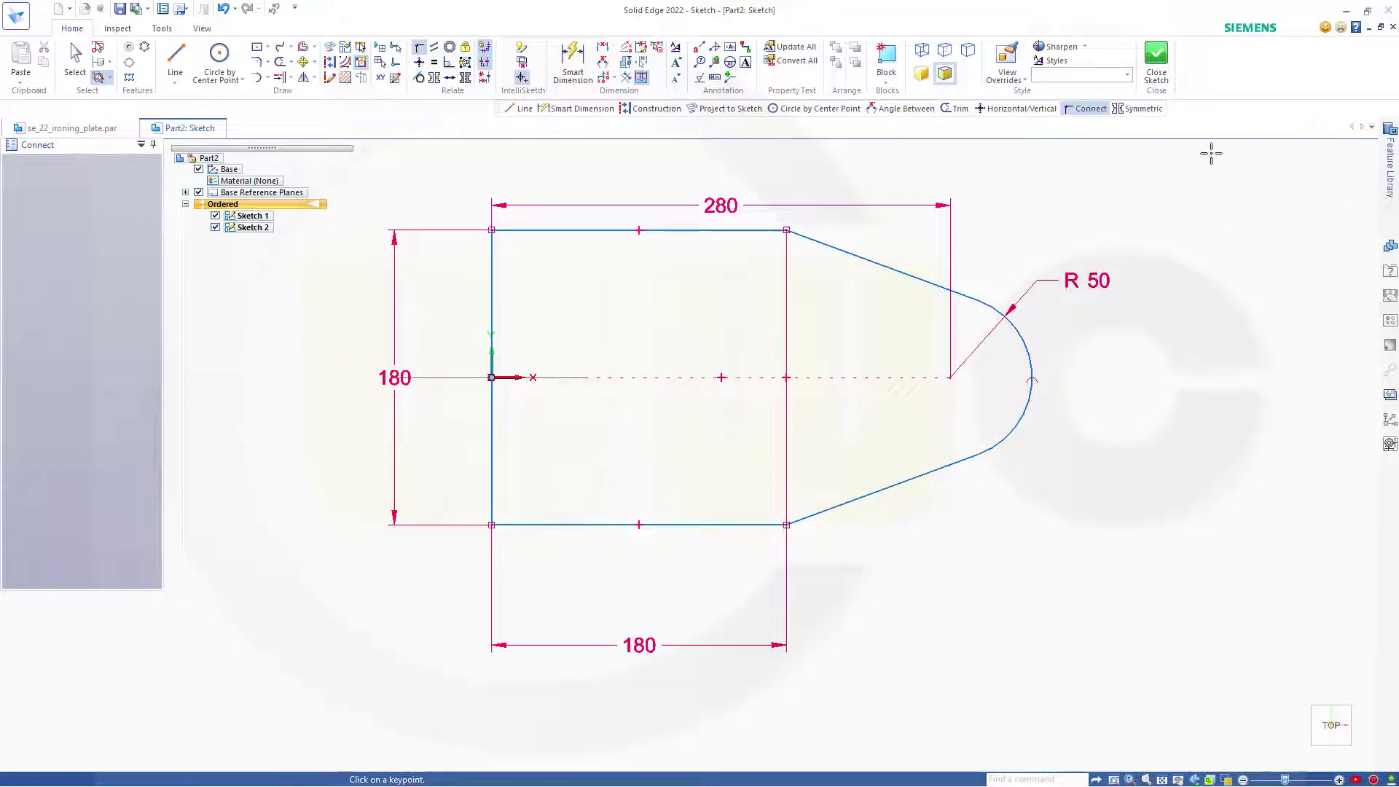
{"action": "left_click", "coordinate": [1157, 59]}
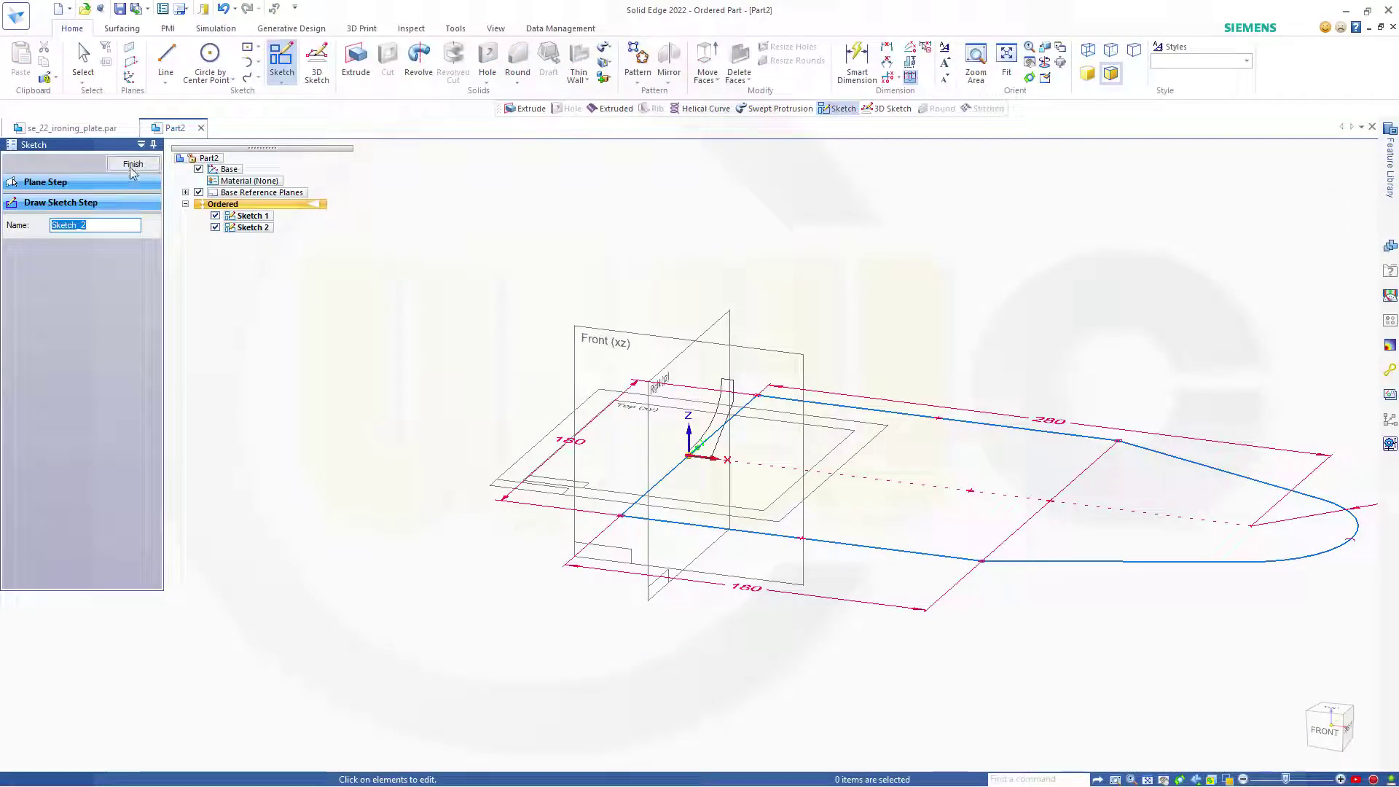
Finish Sketch 2 and start a swept protrusion from the Add list.
{"action": "left_click", "coordinate": [133, 164]}
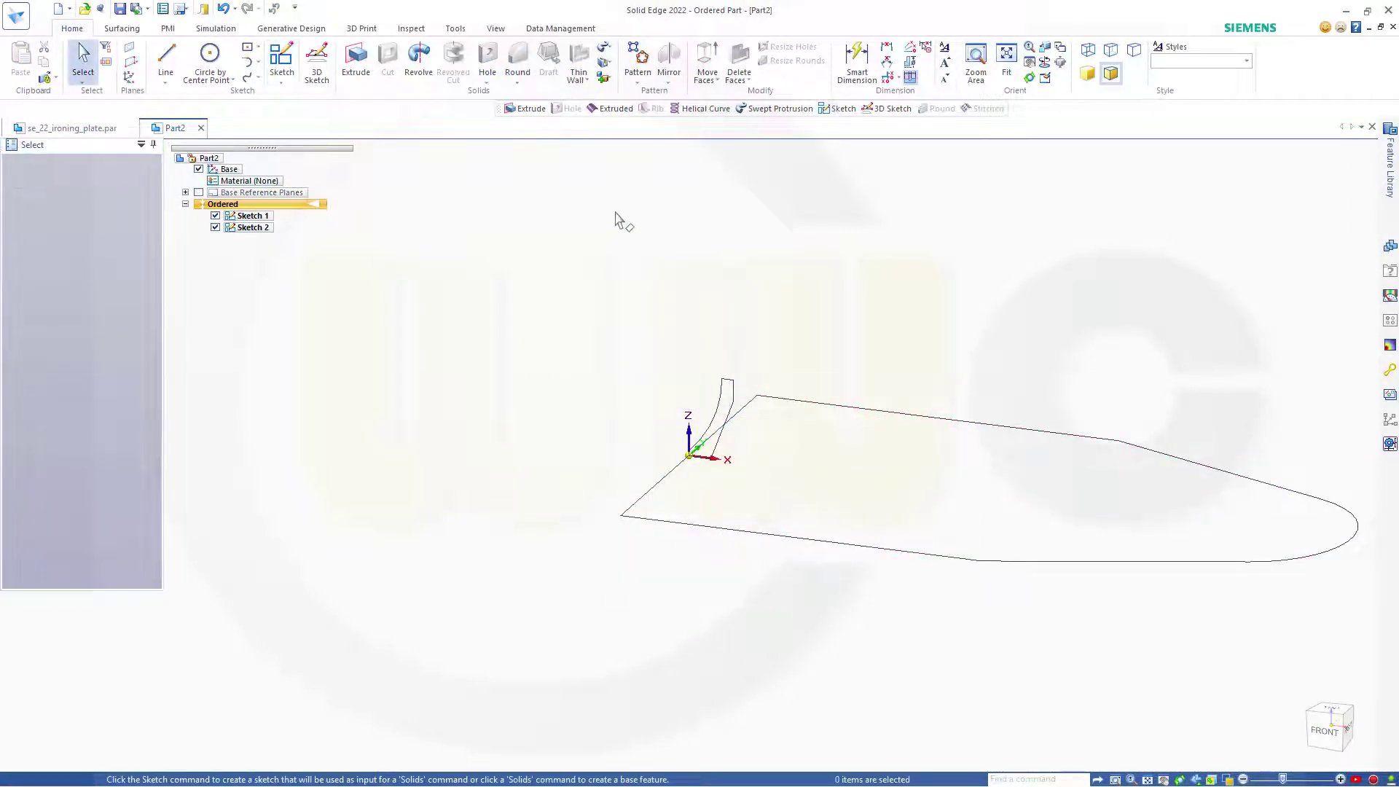
{"action": "left_click", "coordinate": [604, 50]}
{"action": "left_click", "coordinate": [628, 63]}
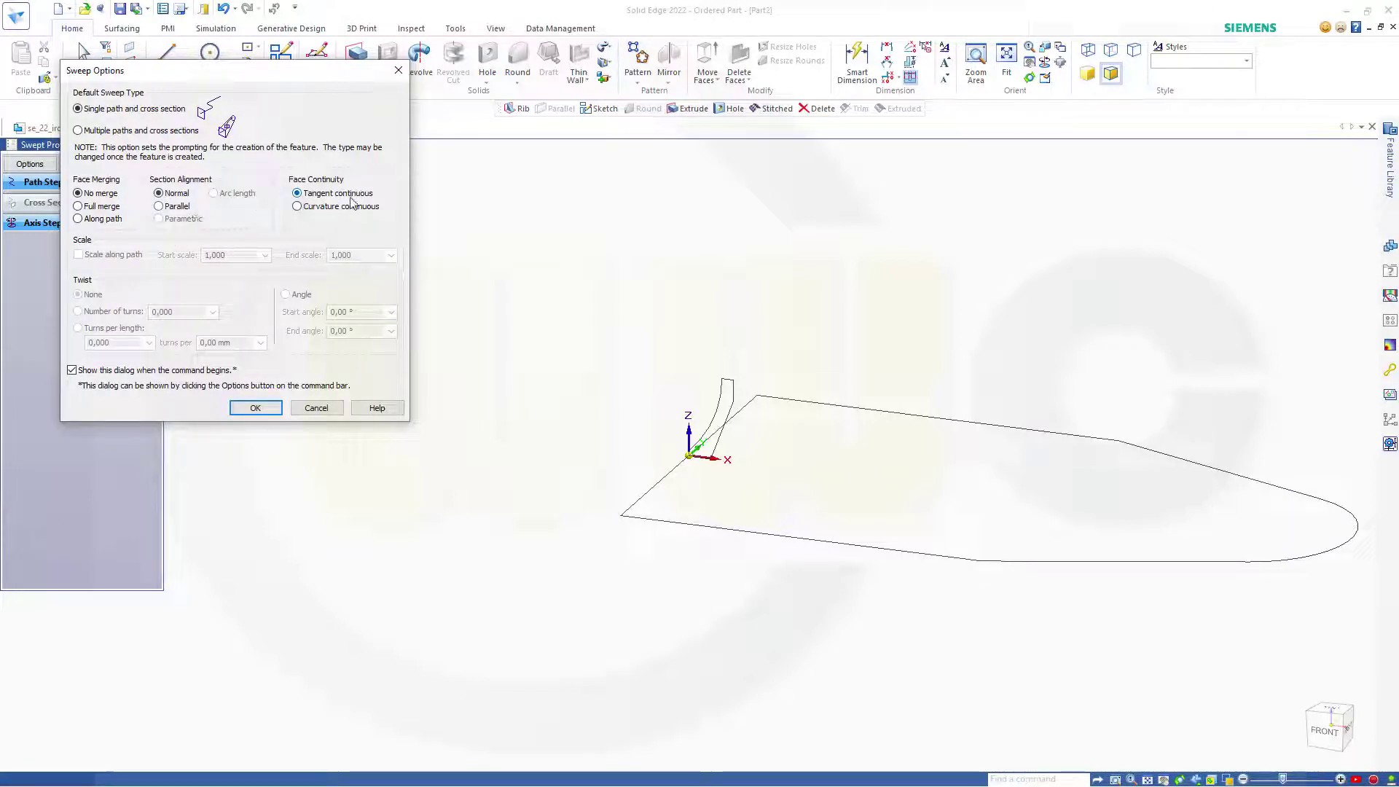
Sweep the curved profile along the plate outline using single path and cross section, creating Protrusion 1.
{"action": "left_click", "coordinate": [255, 408]}
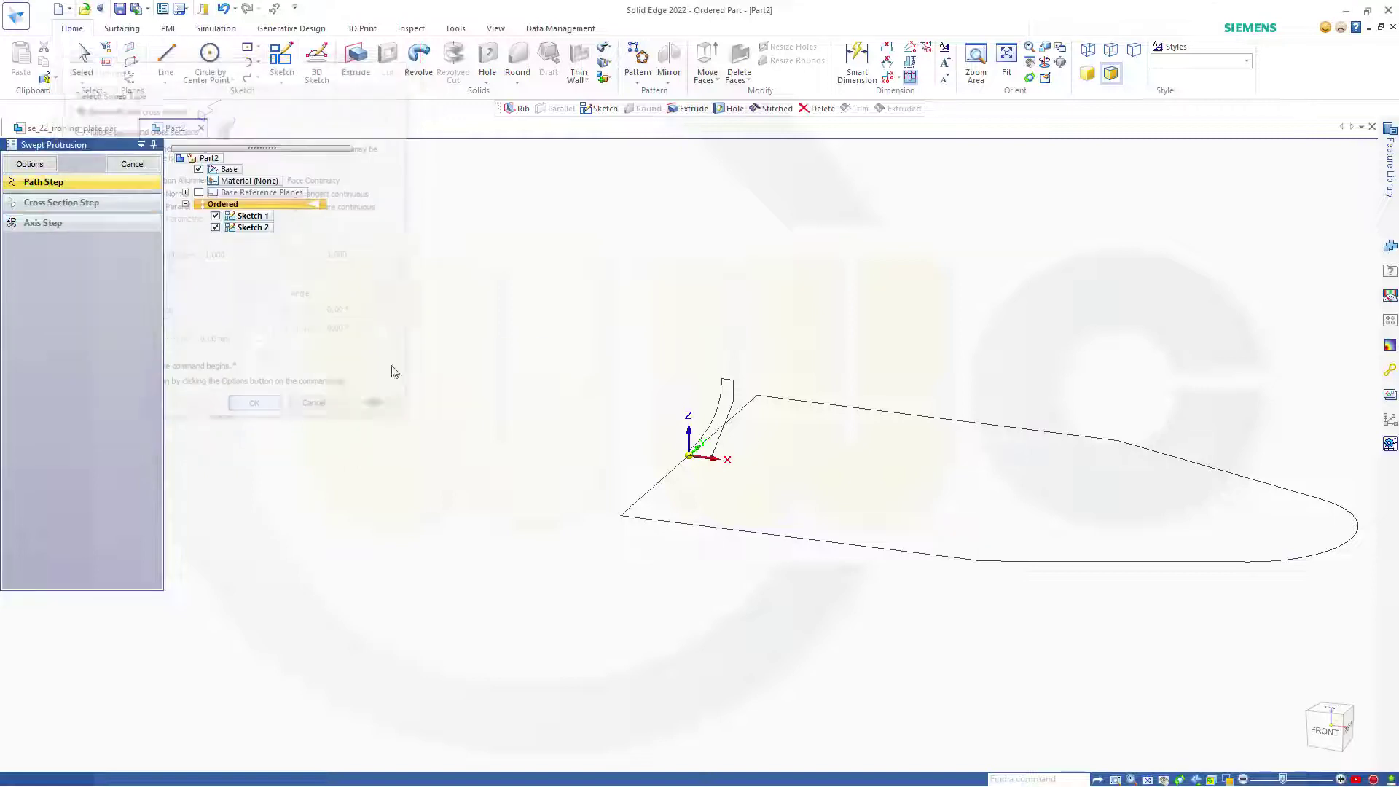
{"action": "left_click", "coordinate": [648, 492]}
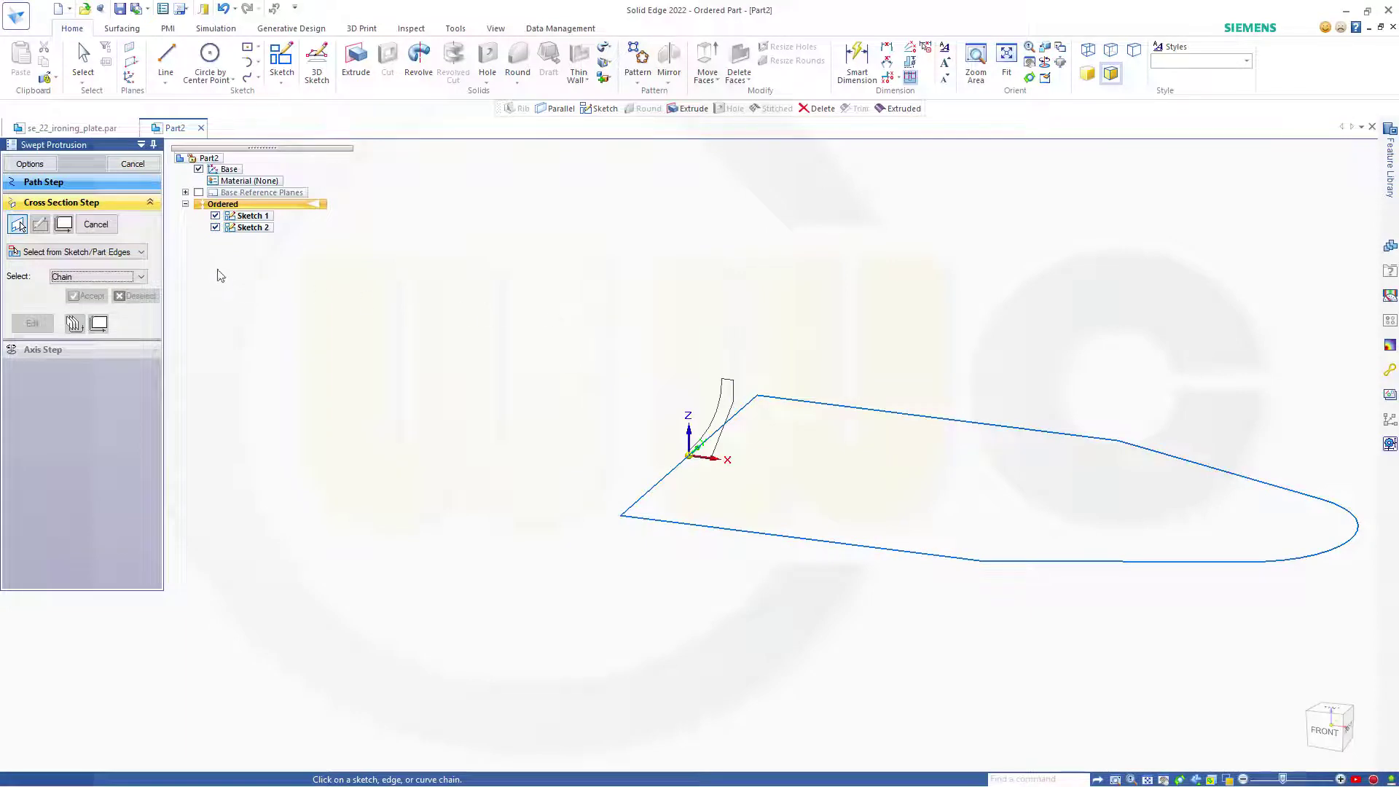
{"action": "left_click", "coordinate": [718, 409]}
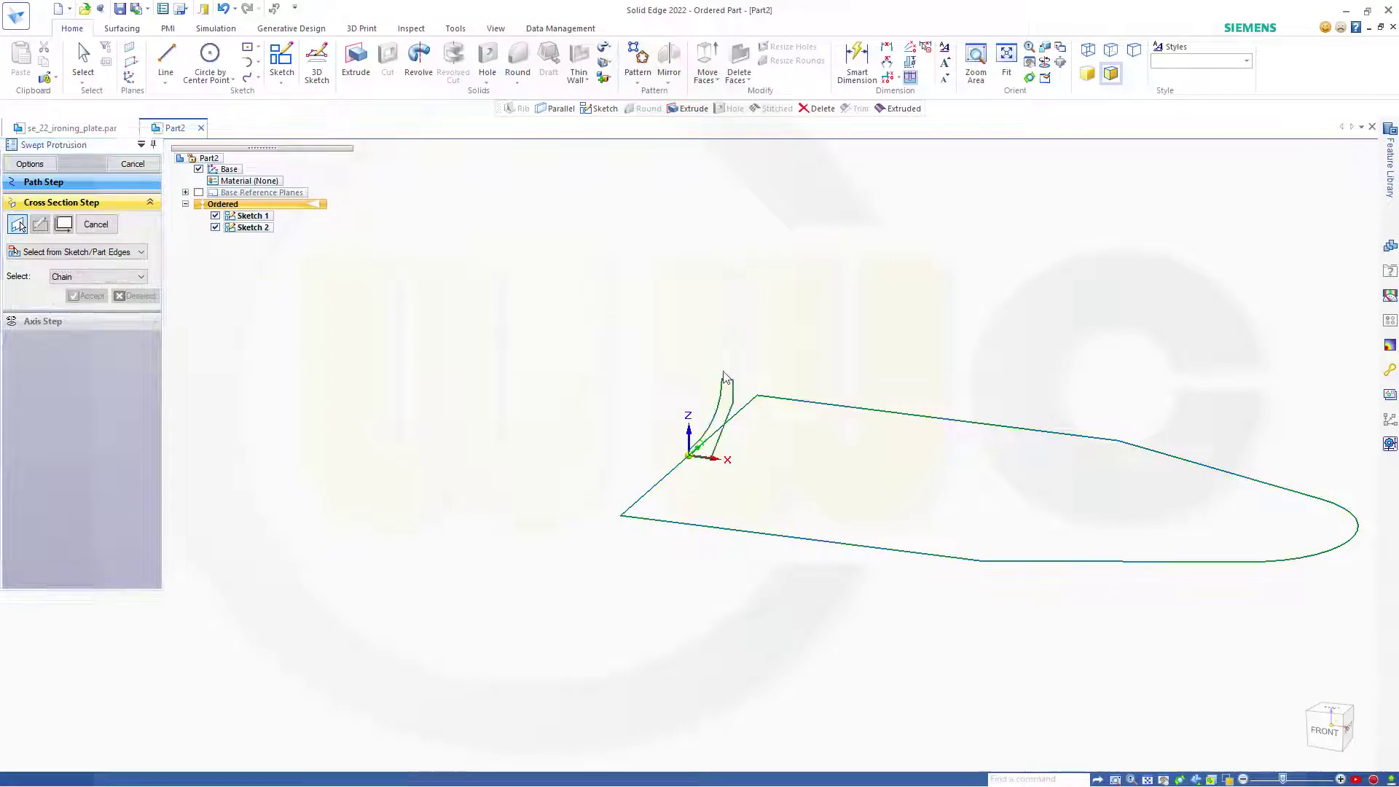
{"action": "left_click", "coordinate": [145, 183]}
{"action": "left_click", "coordinate": [132, 164]}
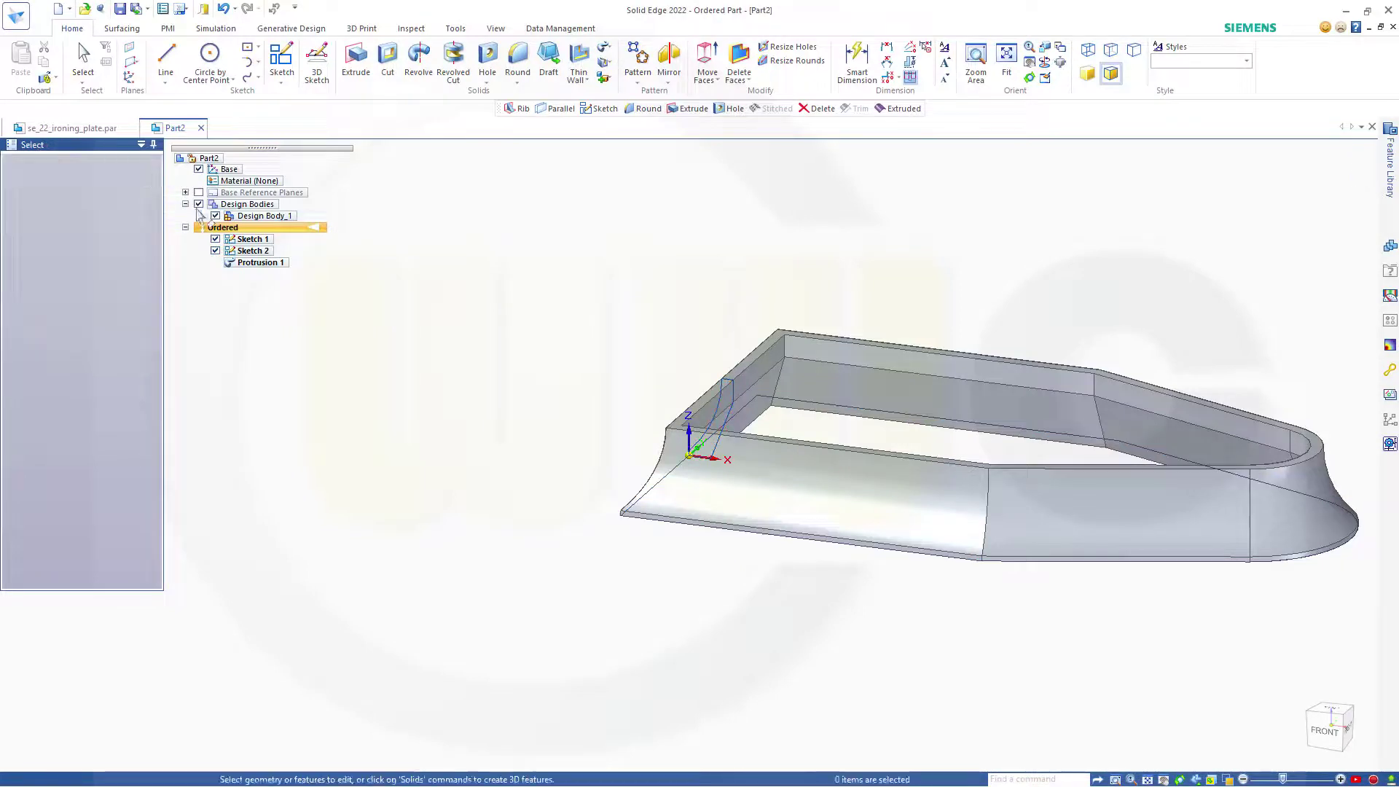
{"action": "middle_click_drag", "start_coordinate": [770, 517], "coordinate": [925, 562]}
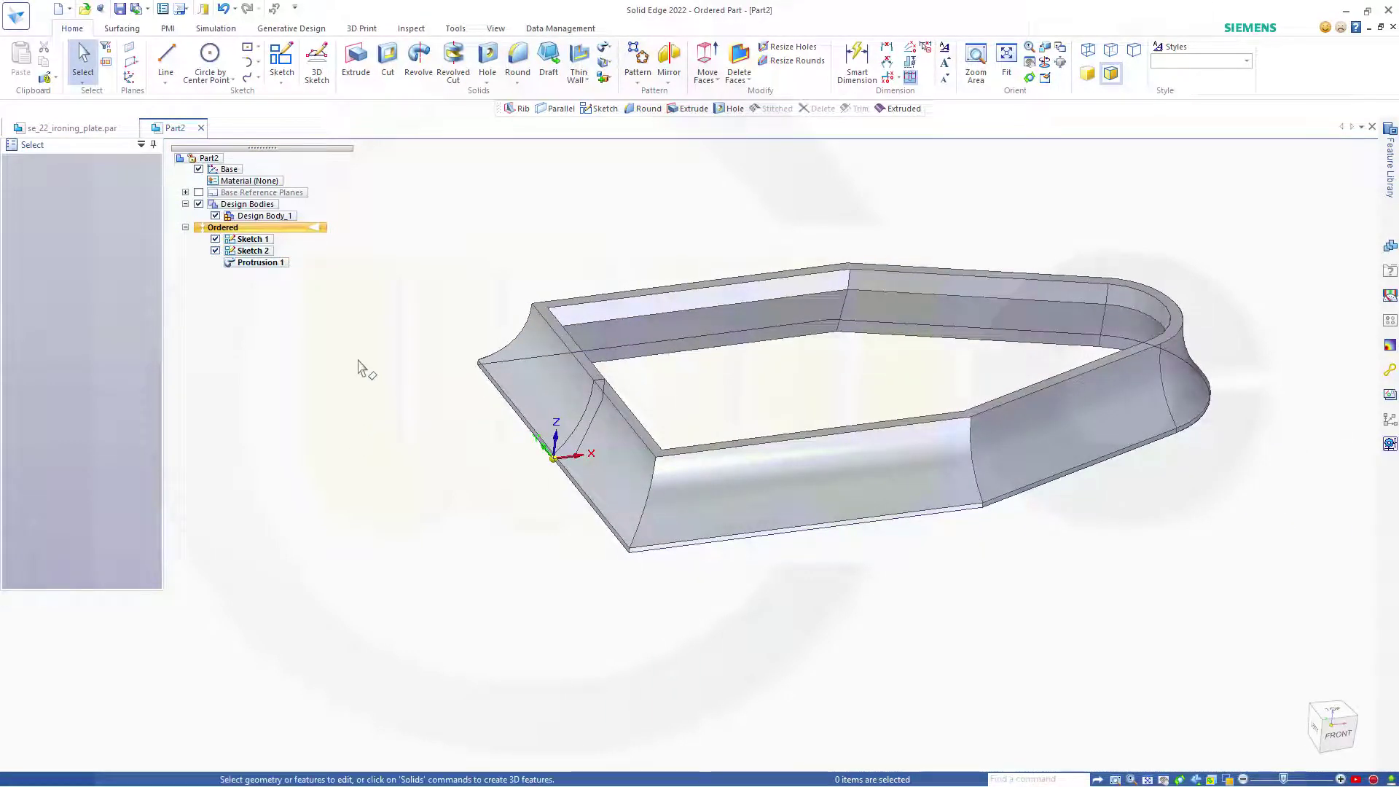
Create Plane 4 parallel to the Top plane, offset 40 mm above the base.
{"action": "left_click", "coordinate": [133, 67]}
{"action": "left_click", "coordinate": [157, 79]}
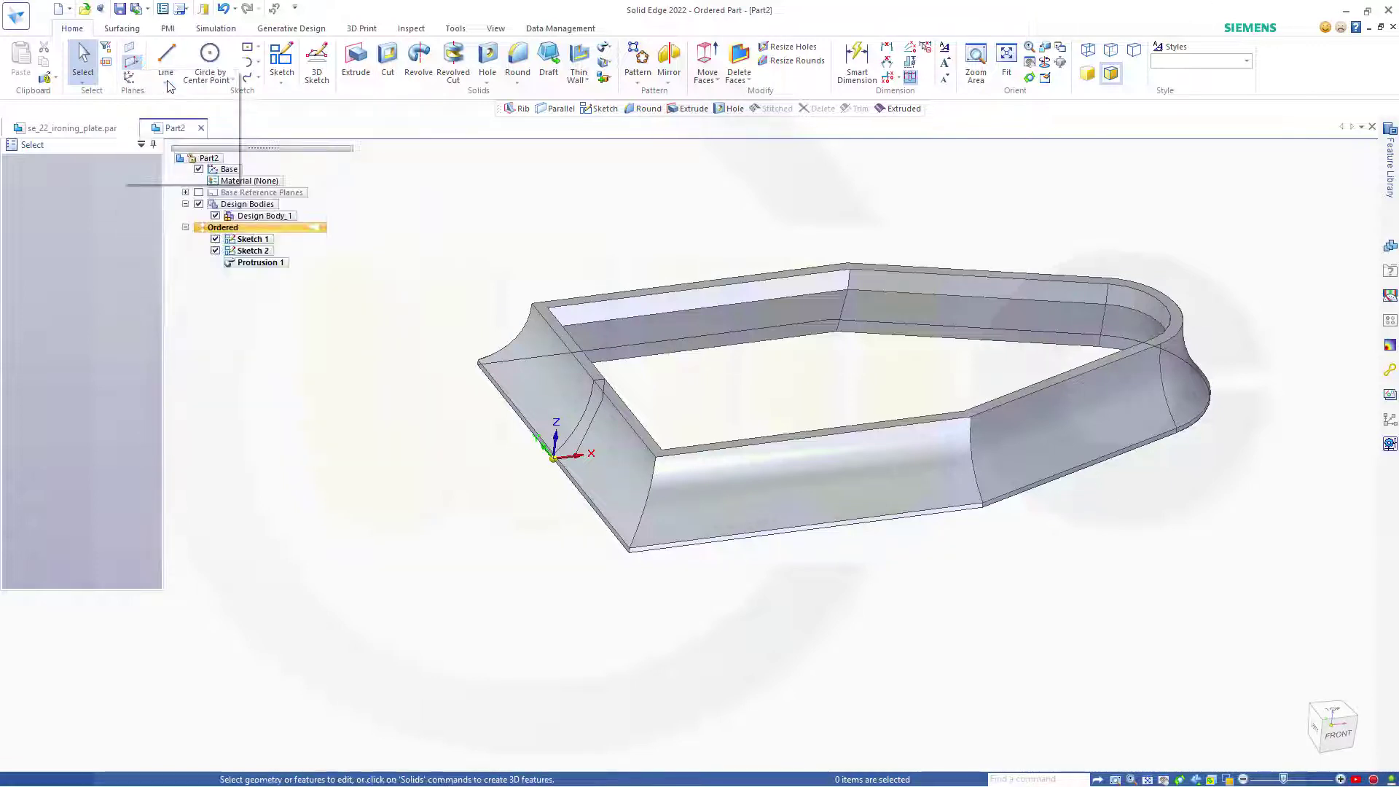
{"action": "left_click", "coordinate": [198, 192]}
{"action": "left_click", "coordinate": [412, 424]}
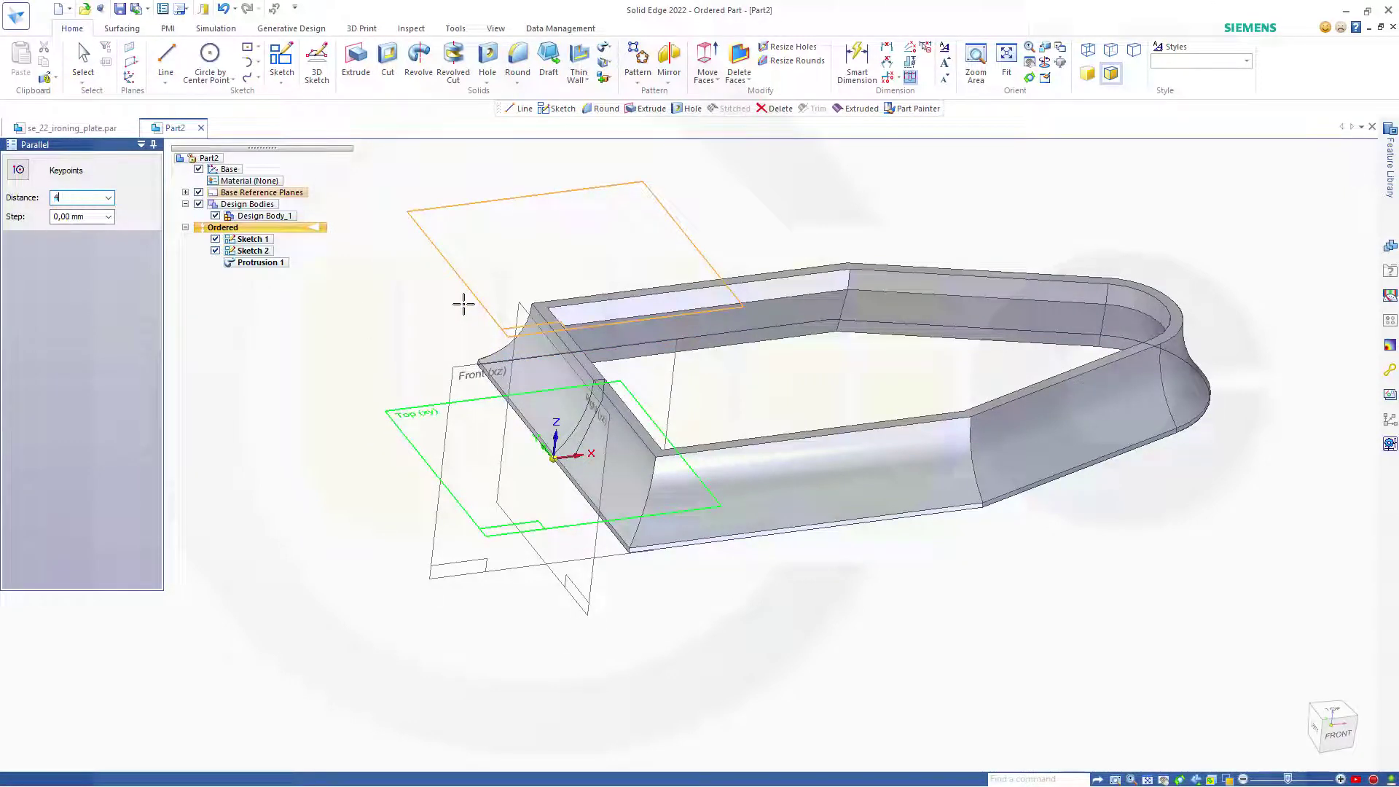
{"action": "key", "text": "Tab"}
{"action": "left_click", "coordinate": [459, 250]}
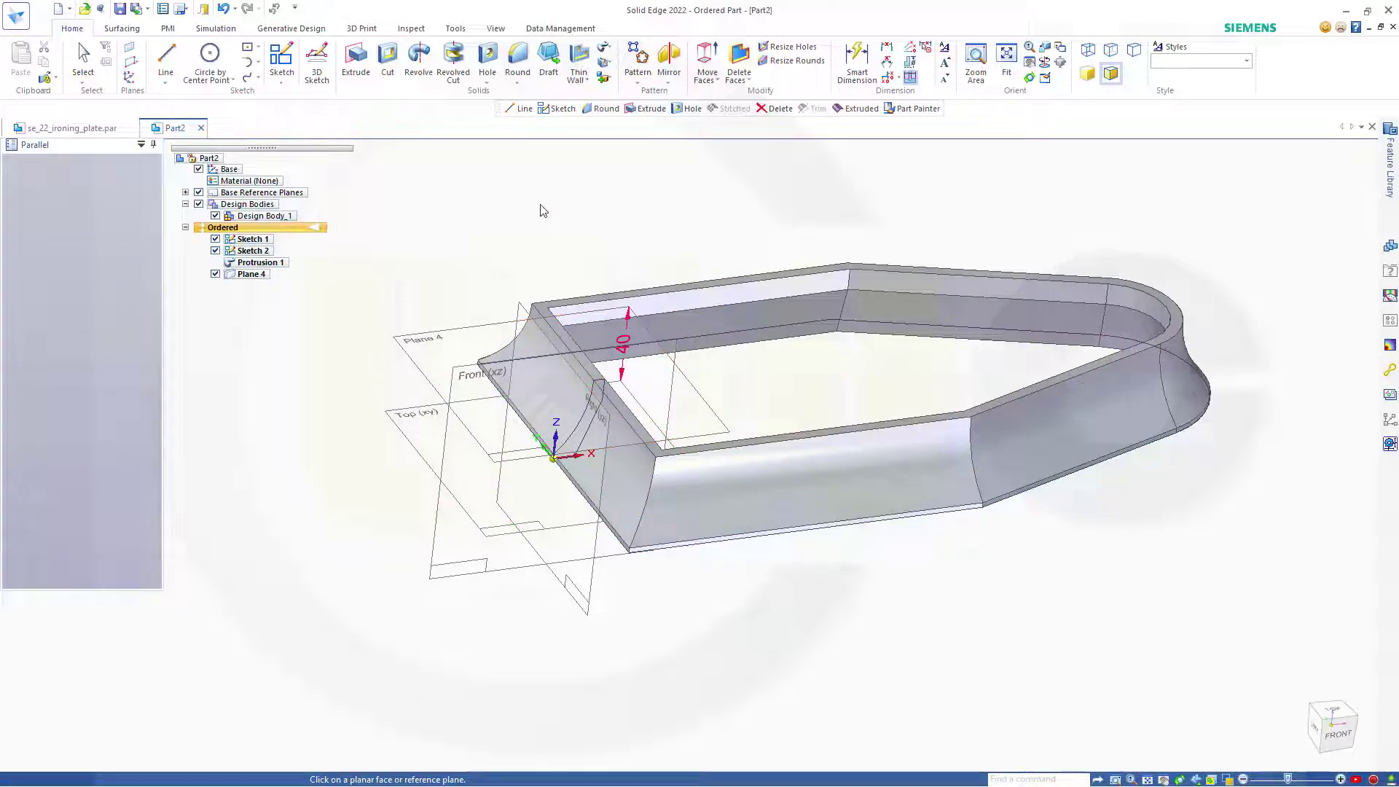
{"action": "key", "text": "Escape"}
Start a sketch on Plane 4, draw a horizontal line right of the origin, and hide Design Body_1.
{"action": "left_click", "coordinate": [281, 80]}
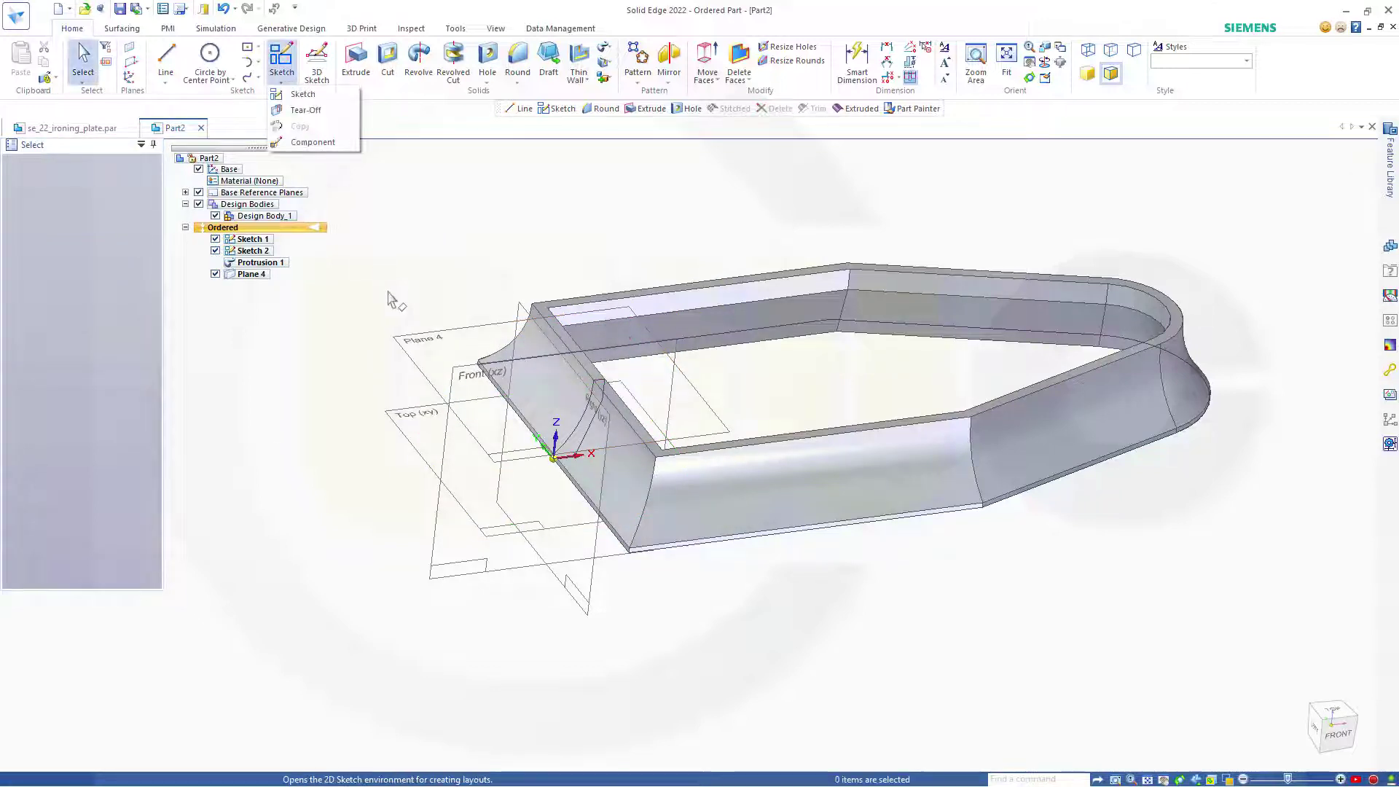
{"action": "left_click", "coordinate": [421, 334]}
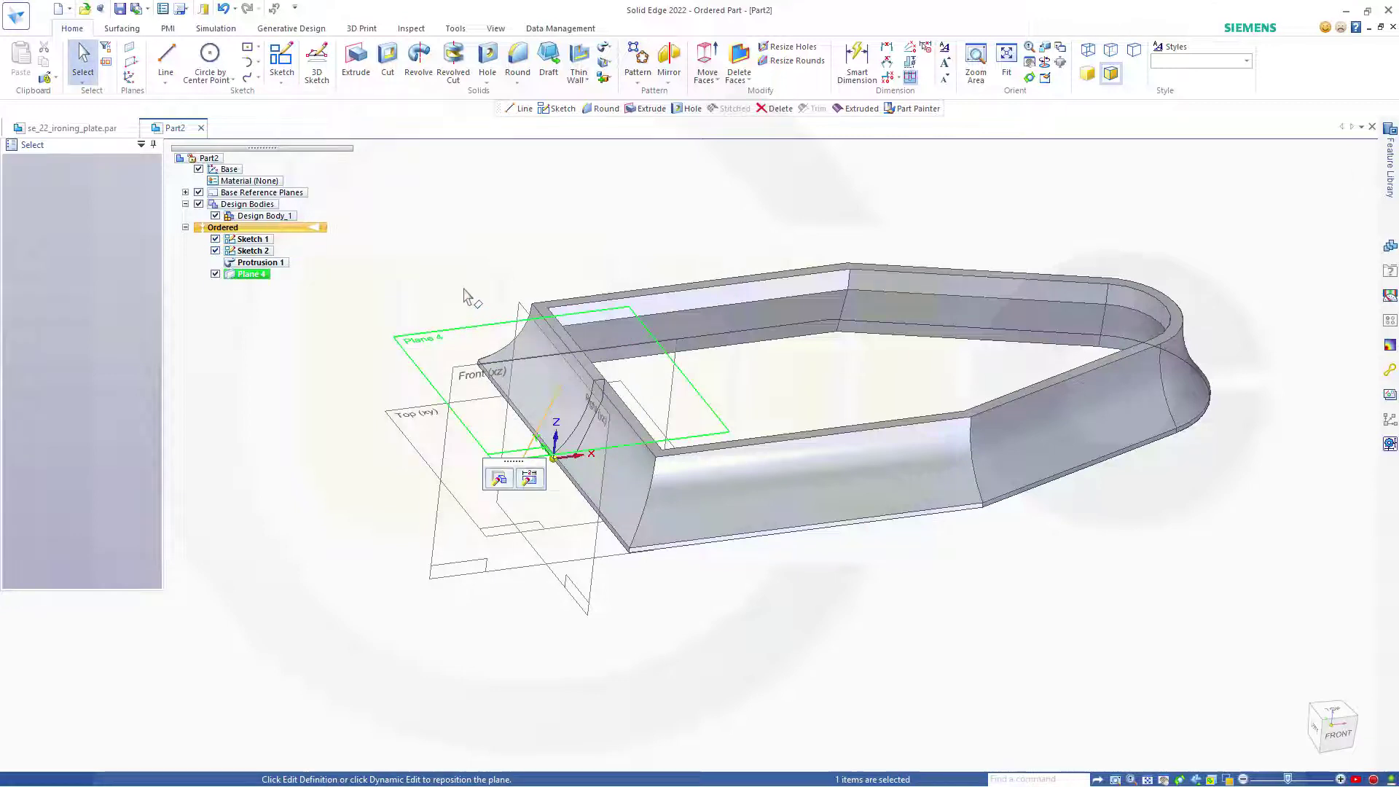
{"action": "left_click", "coordinate": [281, 60]}
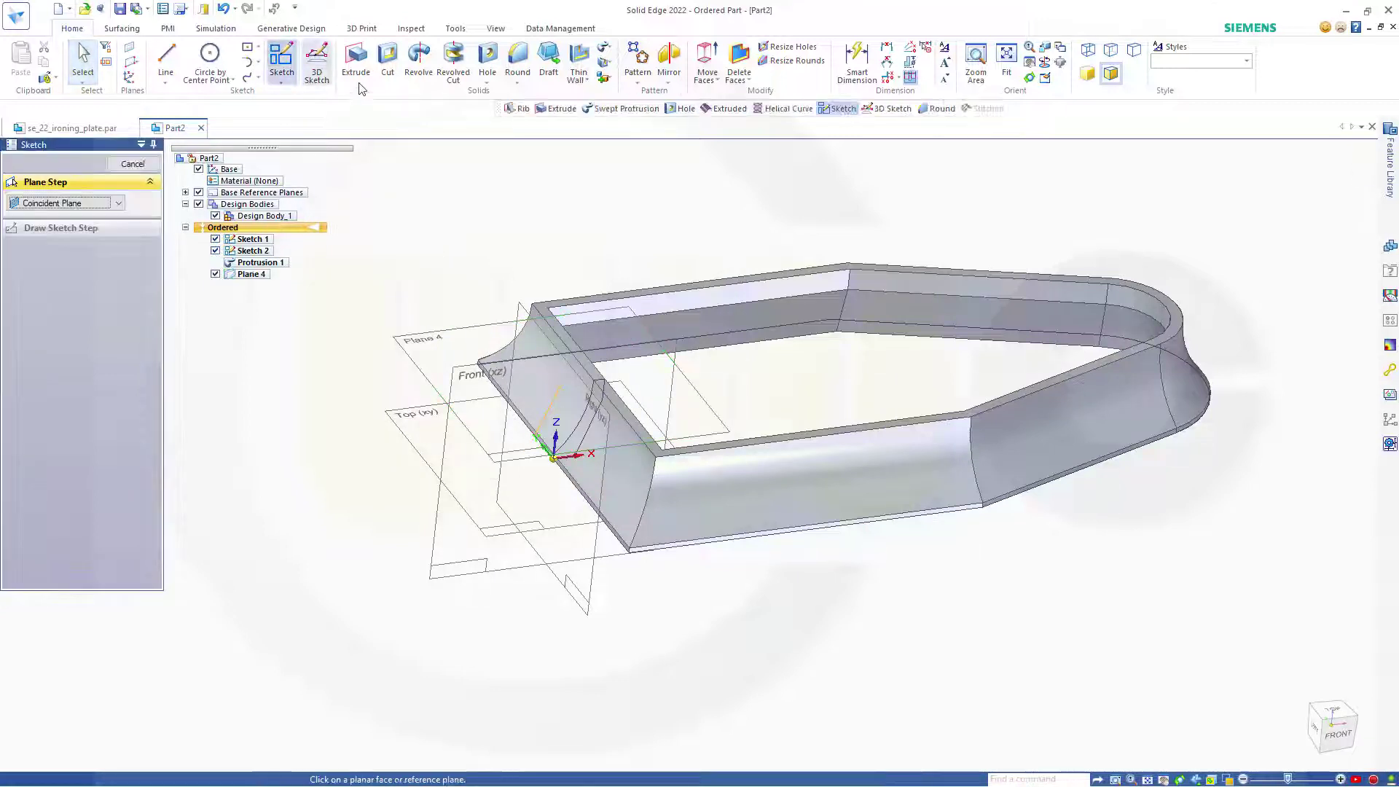
{"action": "left_click", "coordinate": [458, 329]}
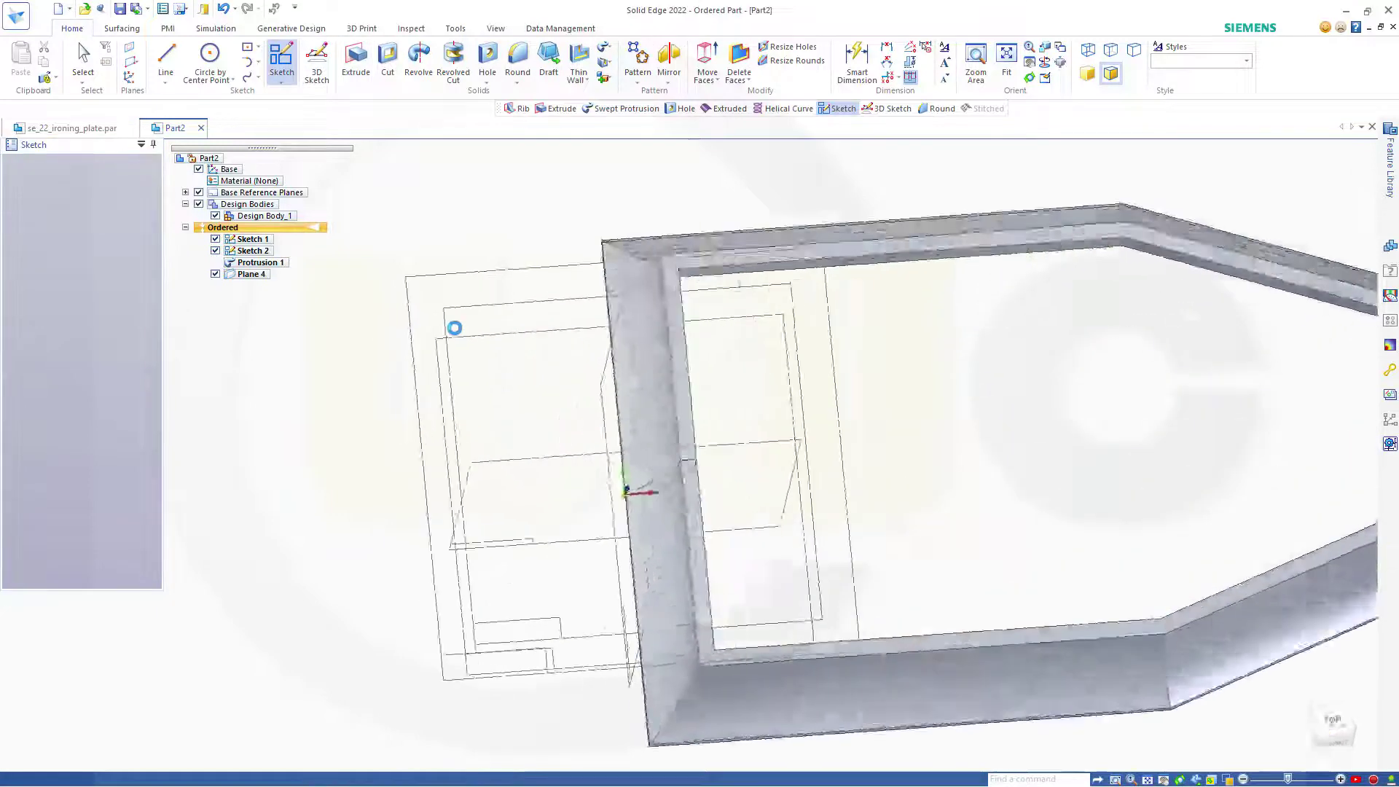
{"action": "left_click", "coordinate": [173, 65]}
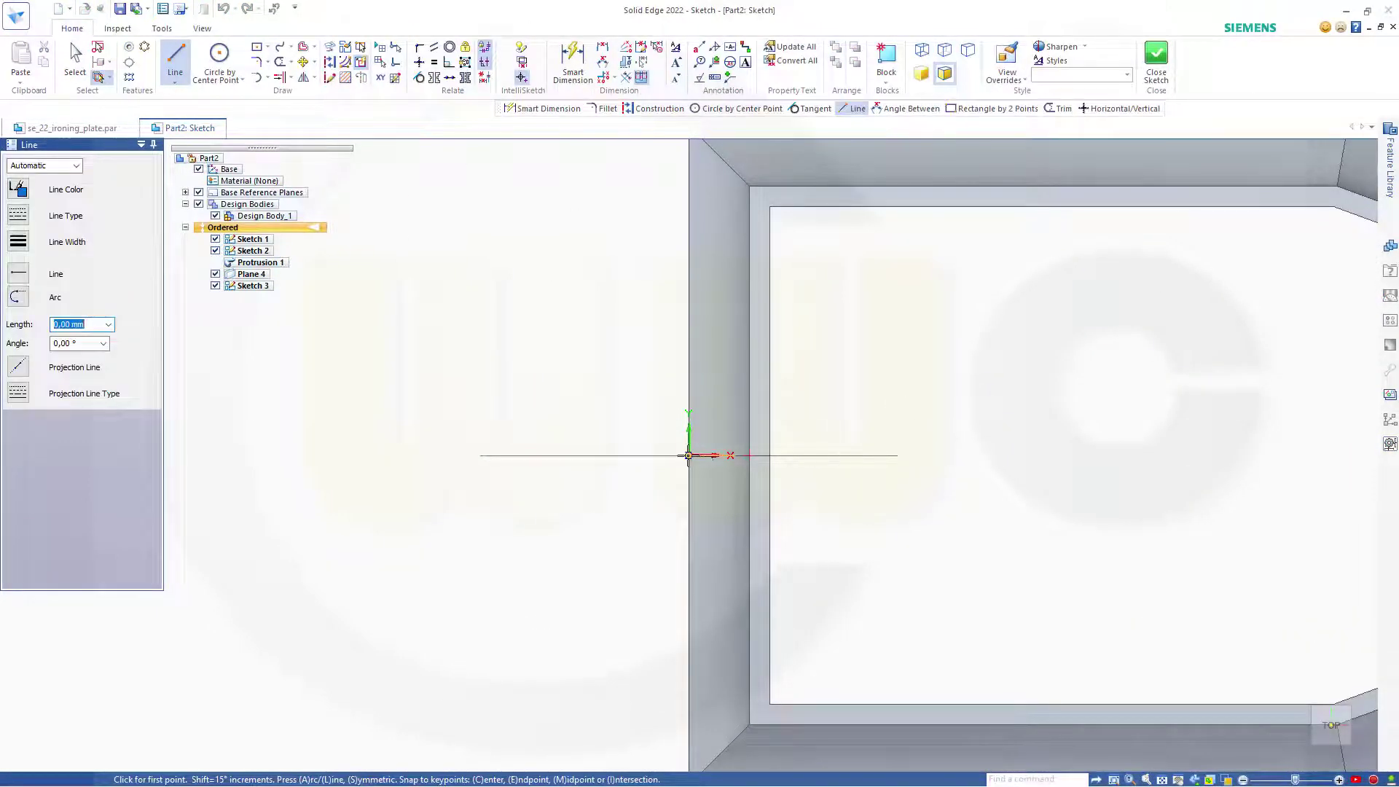
{"action": "left_click", "coordinate": [992, 455]}
{"action": "left_click", "coordinate": [1169, 456]}
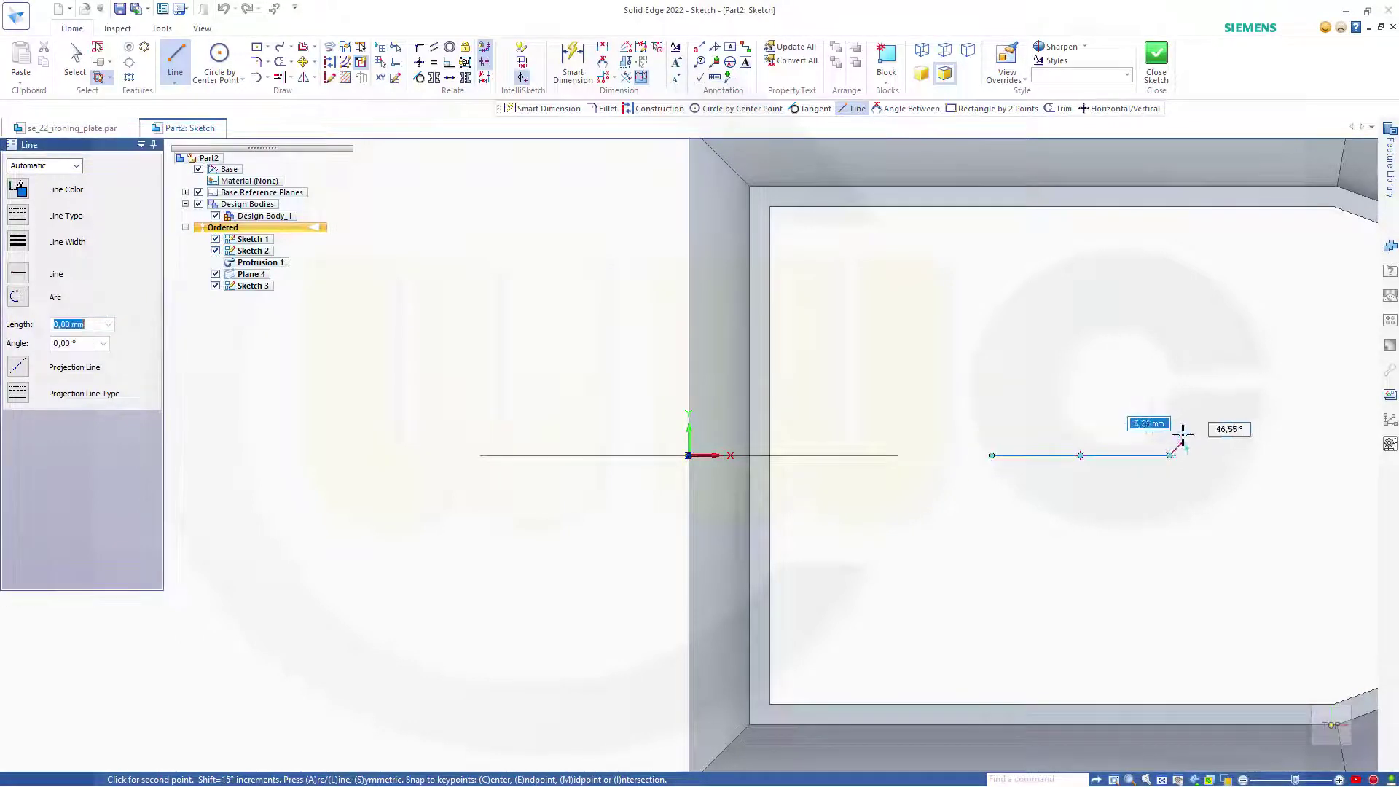
{"action": "key", "text": "Escape"}
{"action": "key", "text": "Escape"}
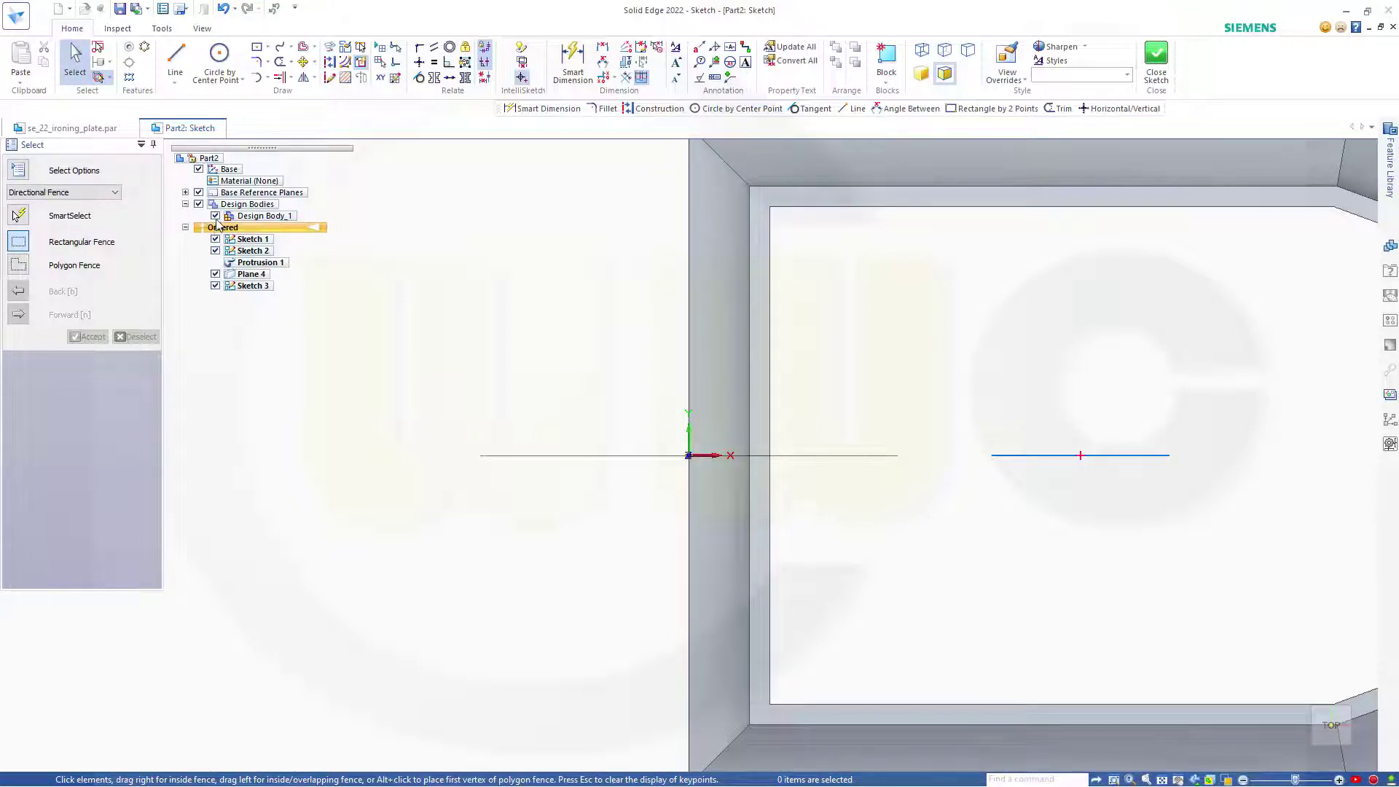
{"action": "left_click", "coordinate": [215, 216]}
Dimension the line's far end 90 mm from the origin and the line length 50 mm.
{"action": "left_click", "coordinate": [572, 64]}
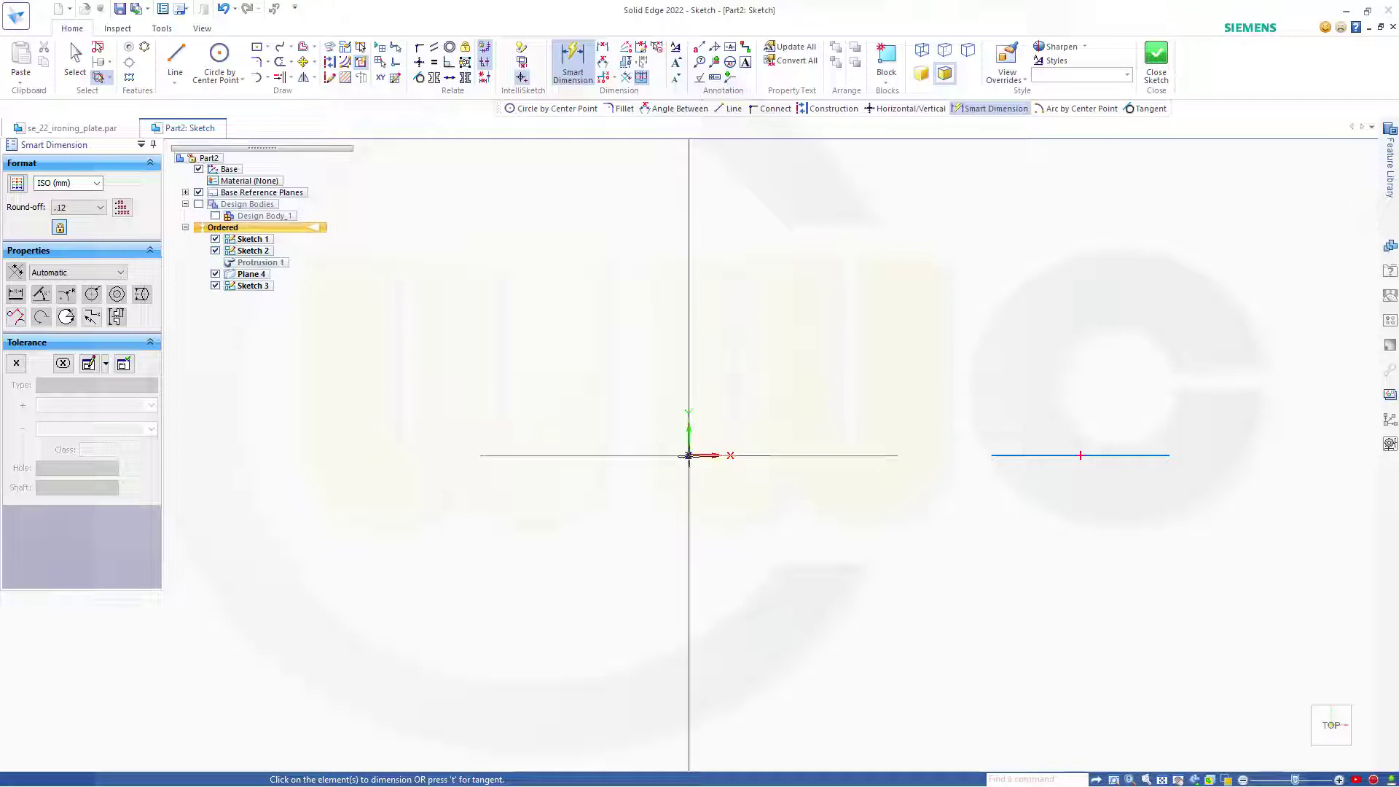
{"action": "left_click", "coordinate": [688, 456]}
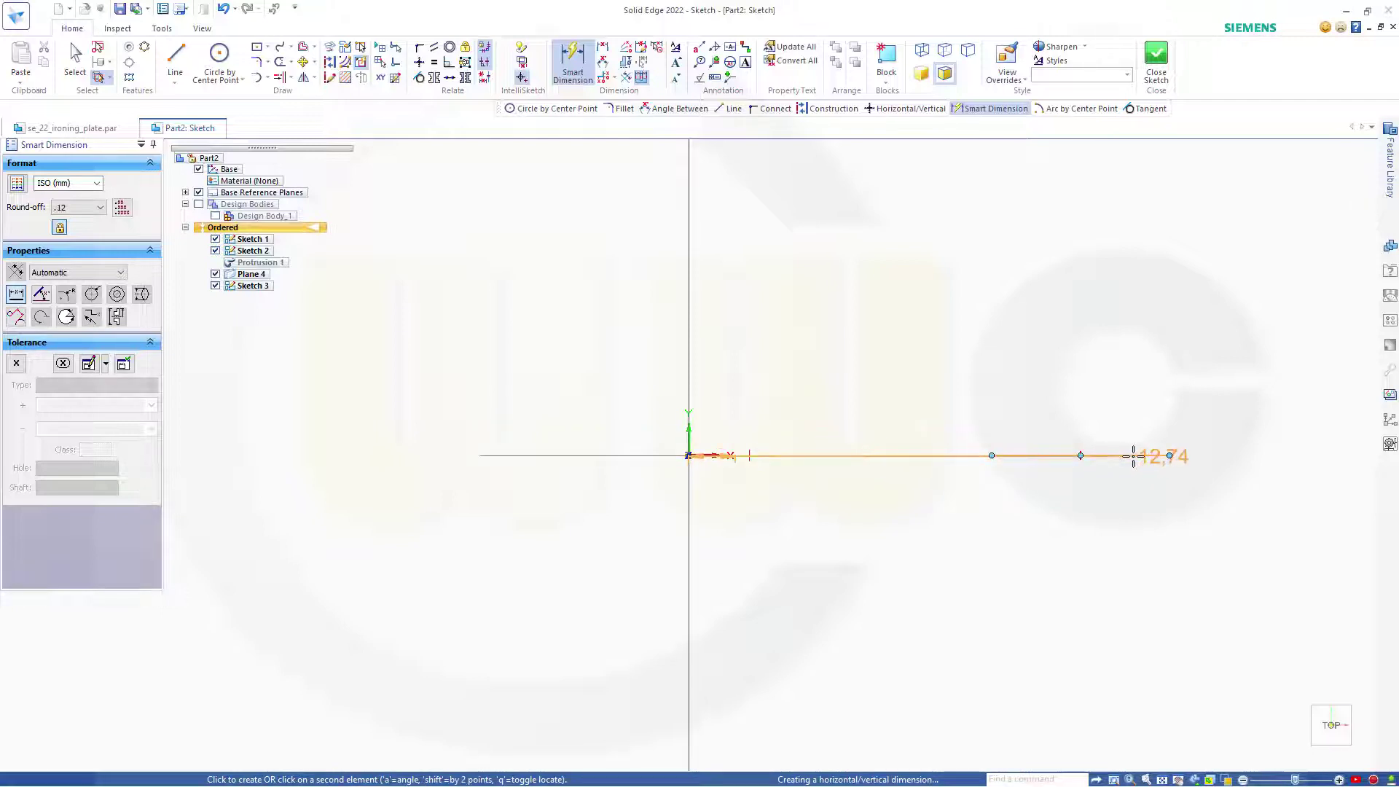
{"action": "left_click", "coordinate": [1169, 456]}
{"action": "left_click", "coordinate": [946, 358]}
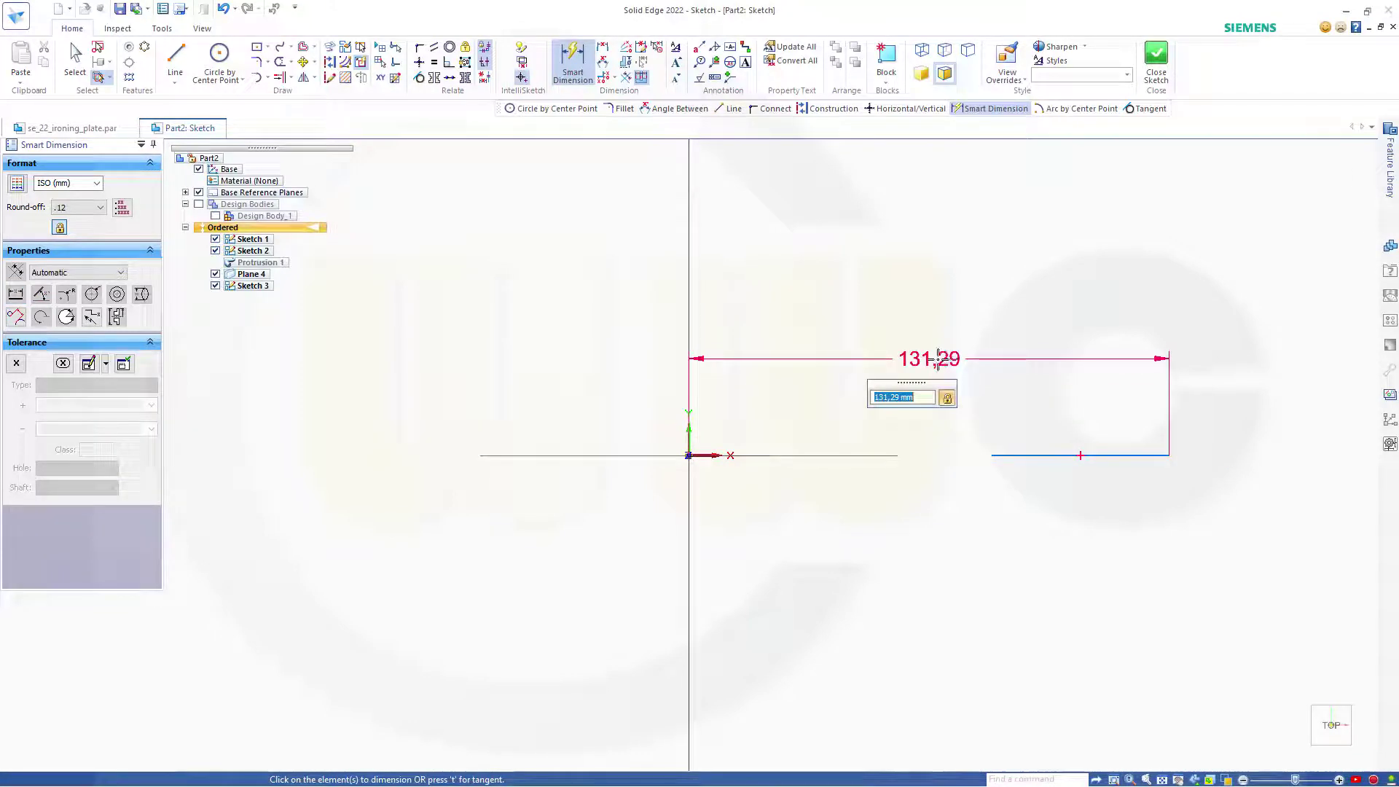
{"action": "type", "text": "90"}
{"action": "key", "text": "Return"}
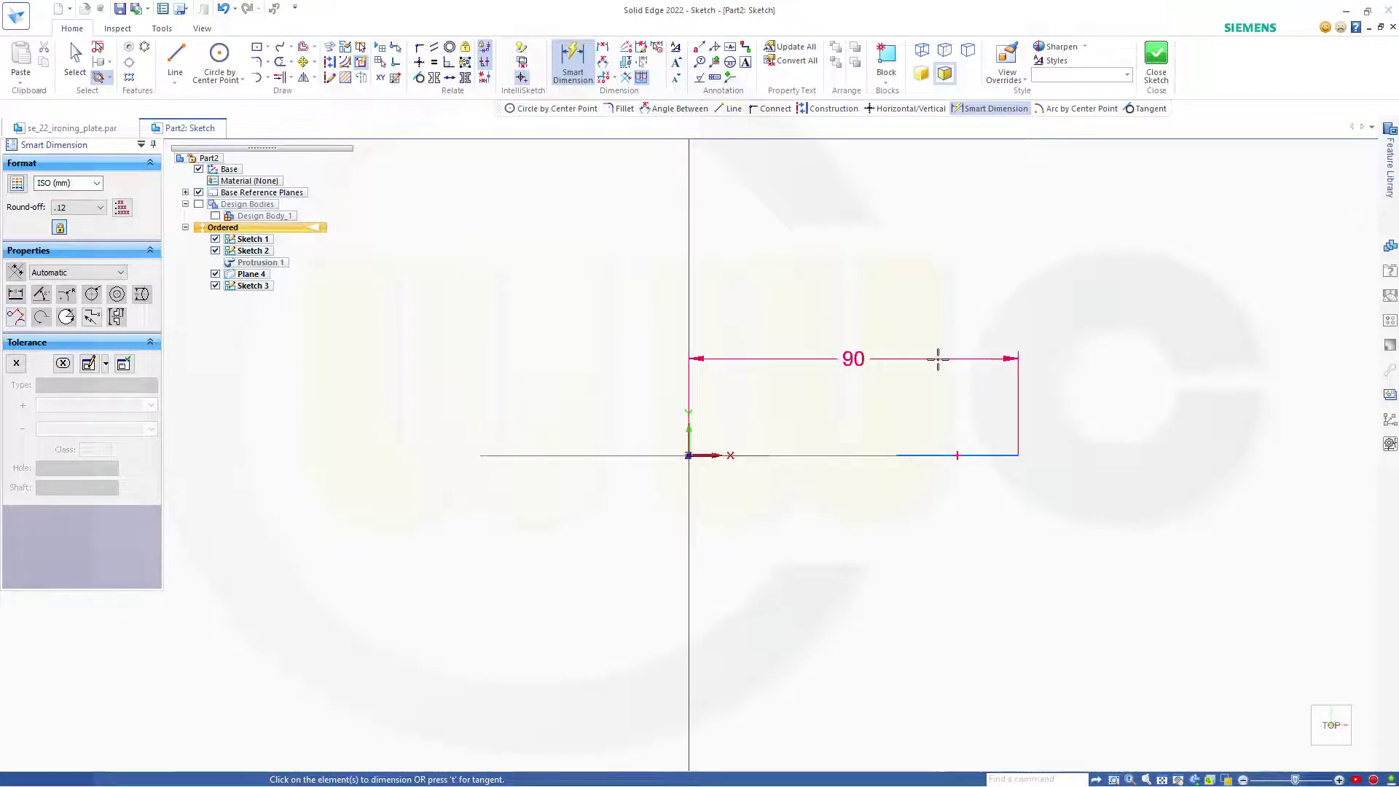
{"action": "left_click", "coordinate": [929, 455]}
{"action": "left_click", "coordinate": [926, 494]}
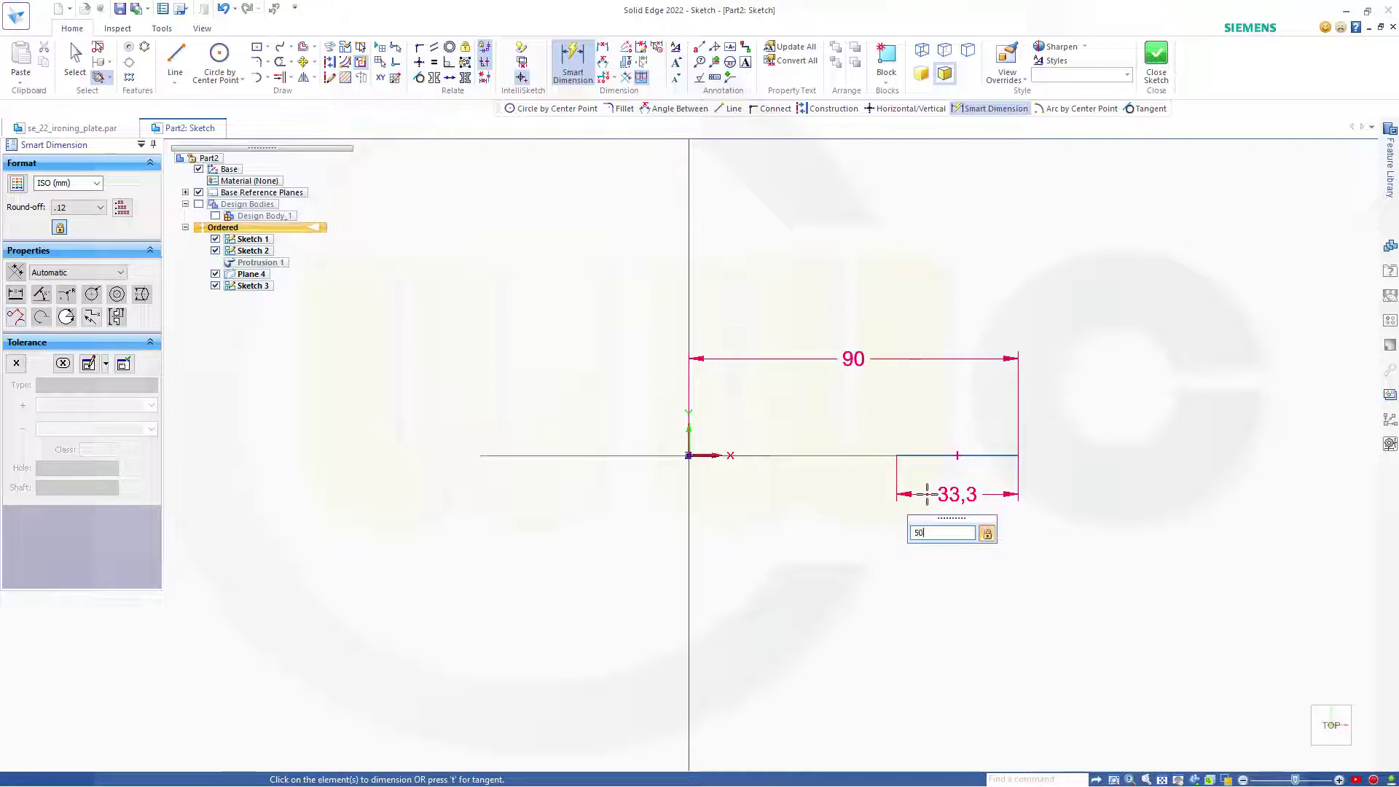
{"action": "type", "text": "50"}
{"action": "key", "text": "Return"}
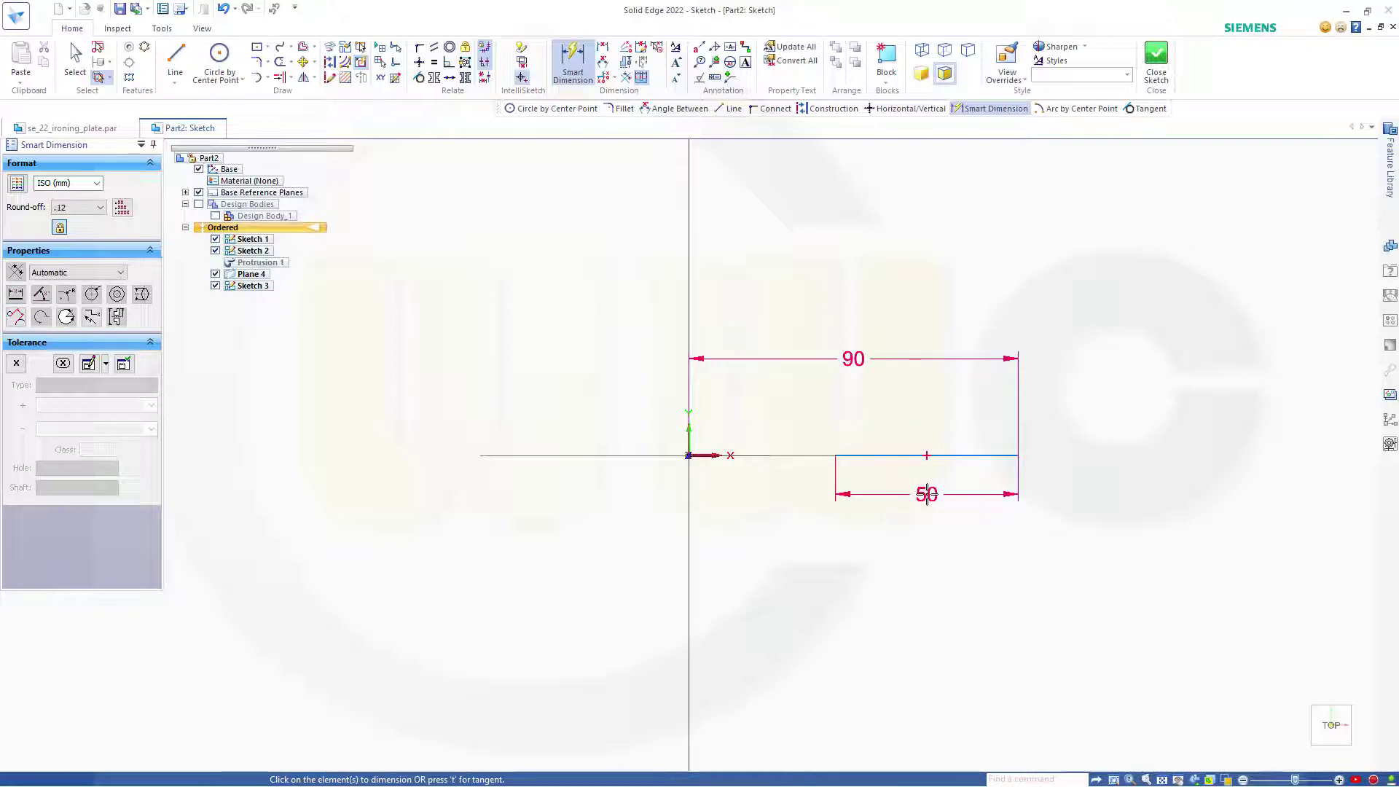
Close and finish Sketch 3 to return to the part model.
{"action": "left_click", "coordinate": [1157, 59]}
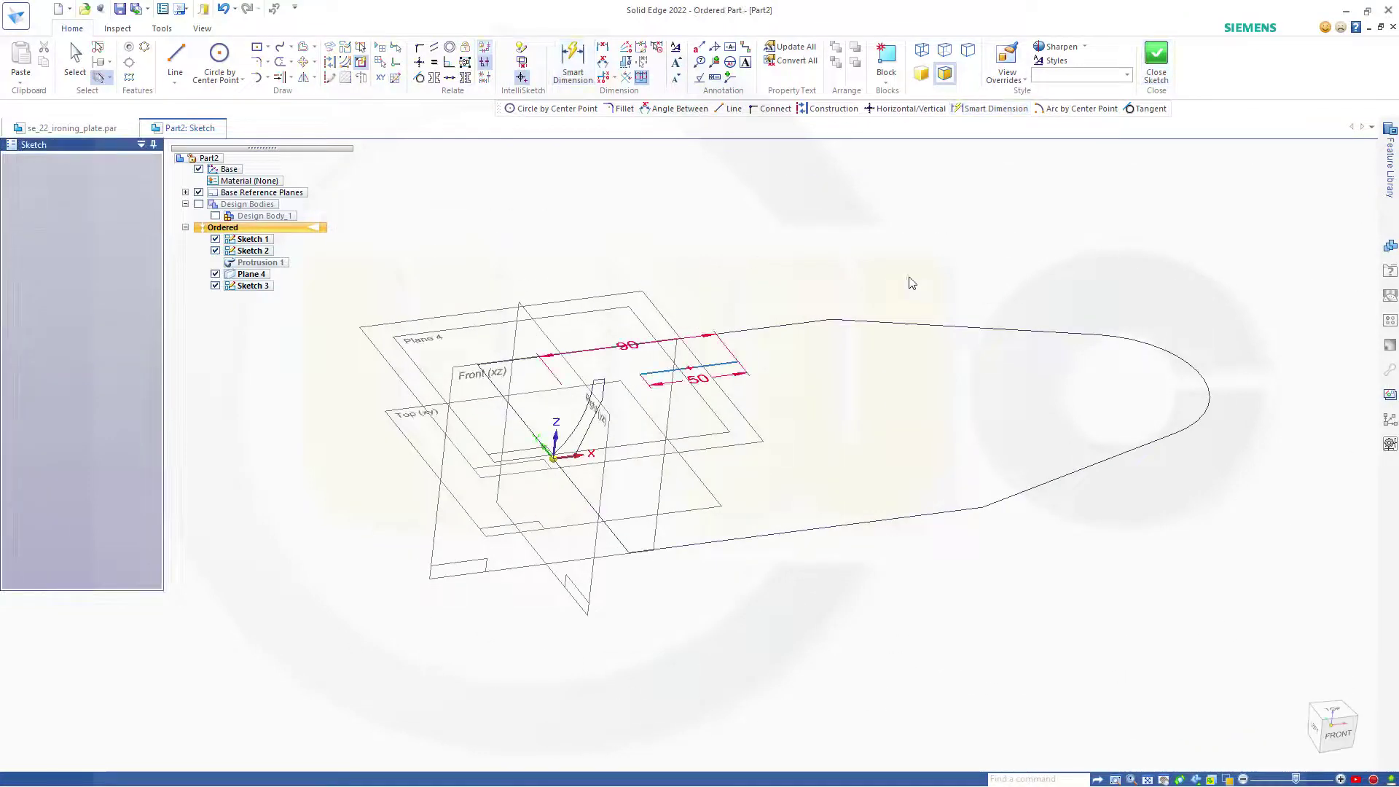
{"action": "left_click", "coordinate": [133, 165]}
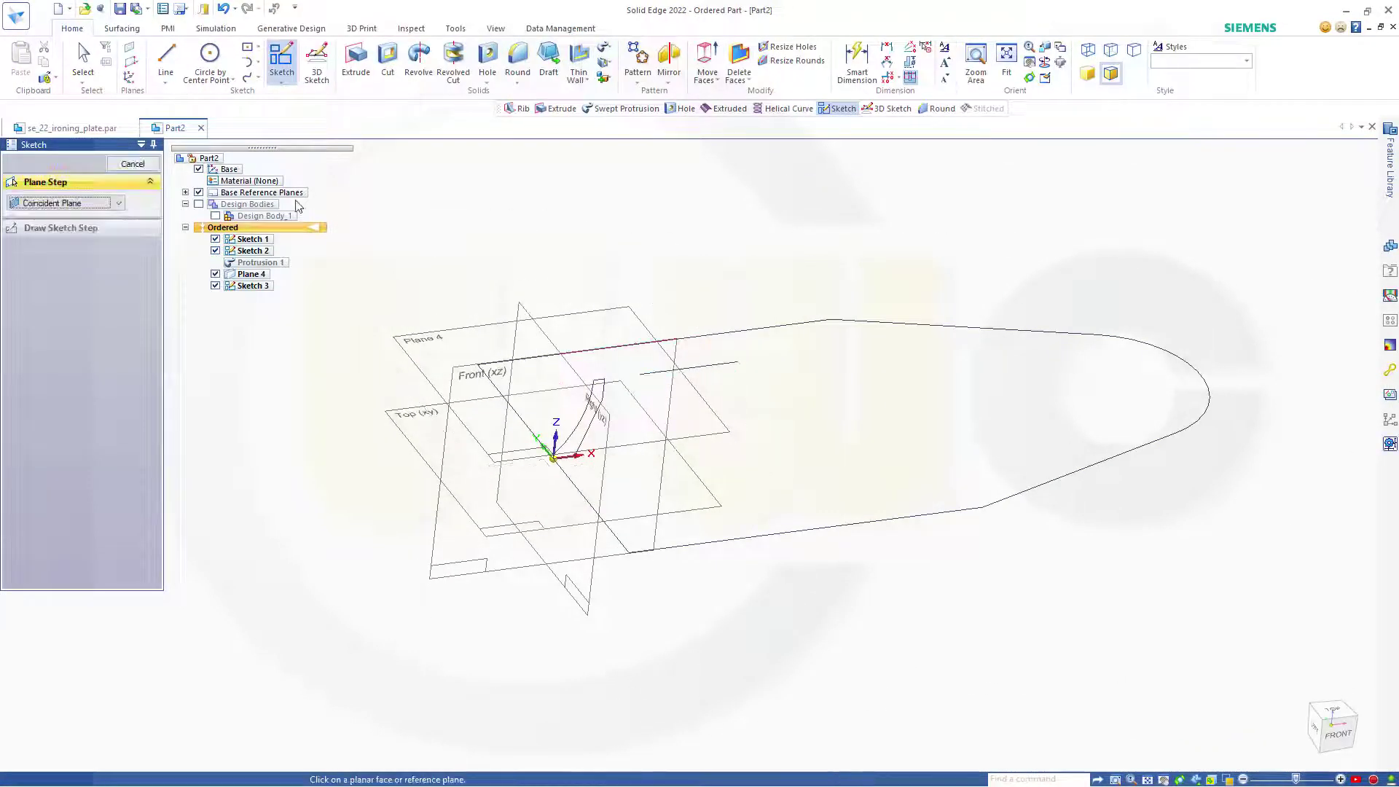
{"action": "mouse_move", "coordinate": [513, 283]}
{"action": "middle_mouse_down"}
{"action": "mouse_move", "coordinate": [668, 321]}
{"action": "mouse_move", "coordinate": [578, 306]}
{"action": "mouse_move", "coordinate": [583, 255]}
{"action": "middle_mouse_up"}
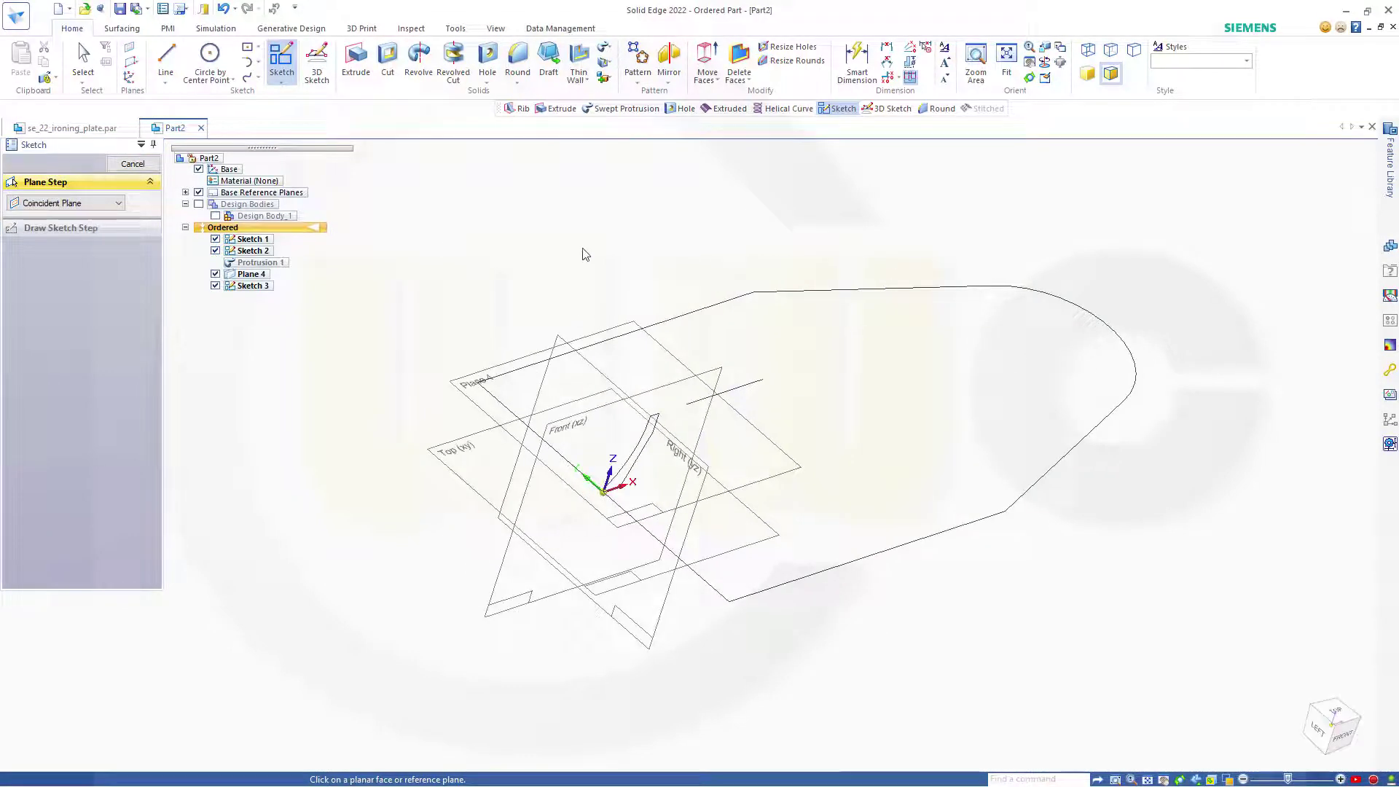
Start a Rib using the Sketch 3 line as its profile and accept its direction.
{"action": "left_click", "coordinate": [589, 82]}
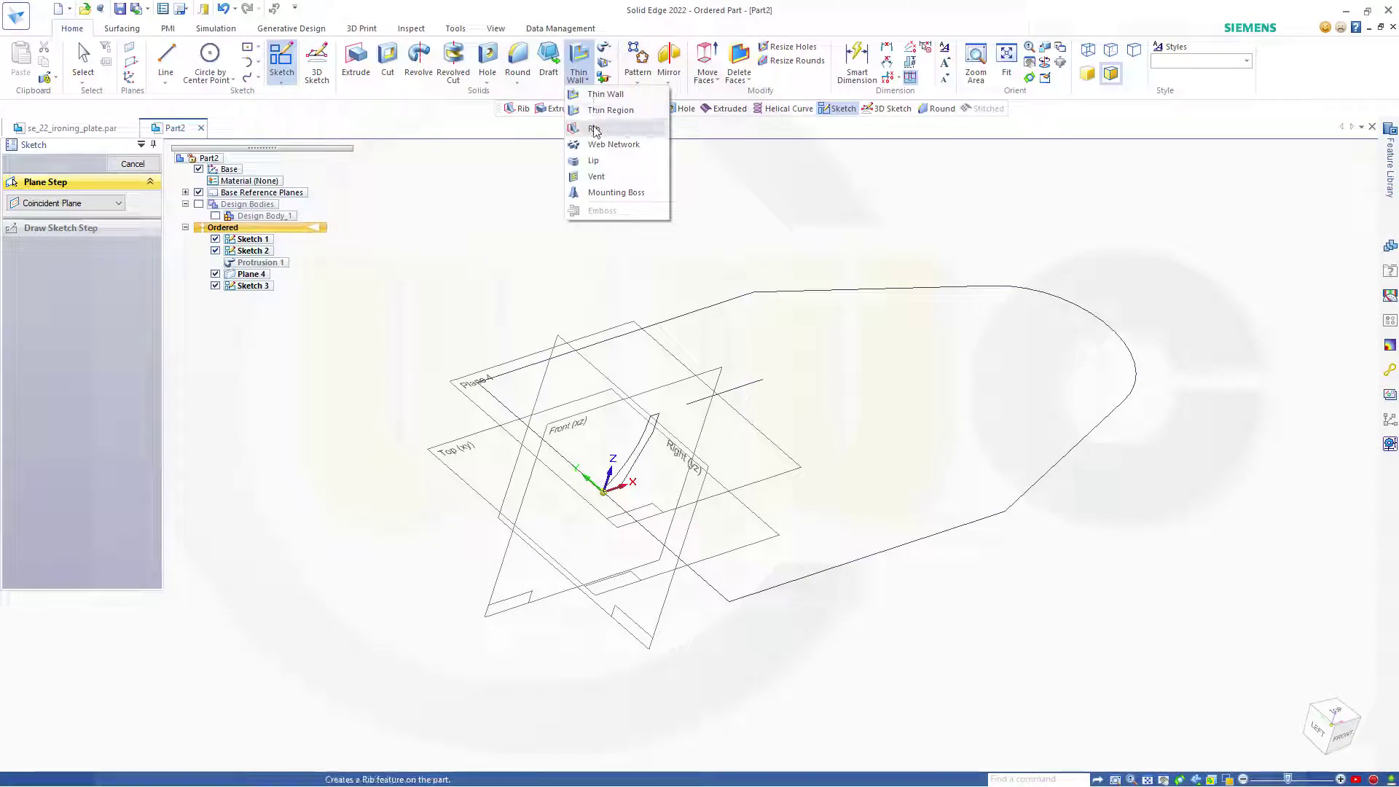
{"action": "left_click", "coordinate": [592, 129]}
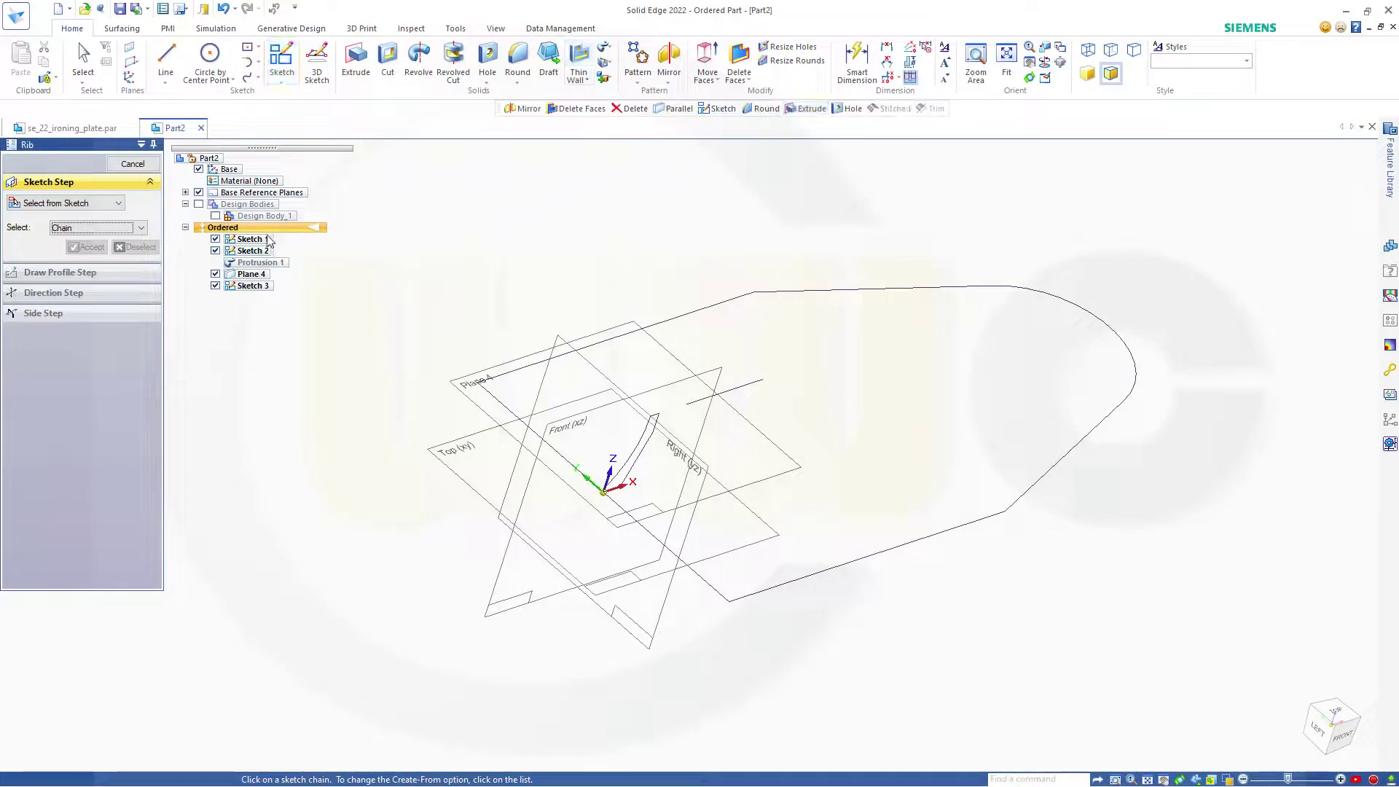
{"action": "left_click", "coordinate": [745, 392]}
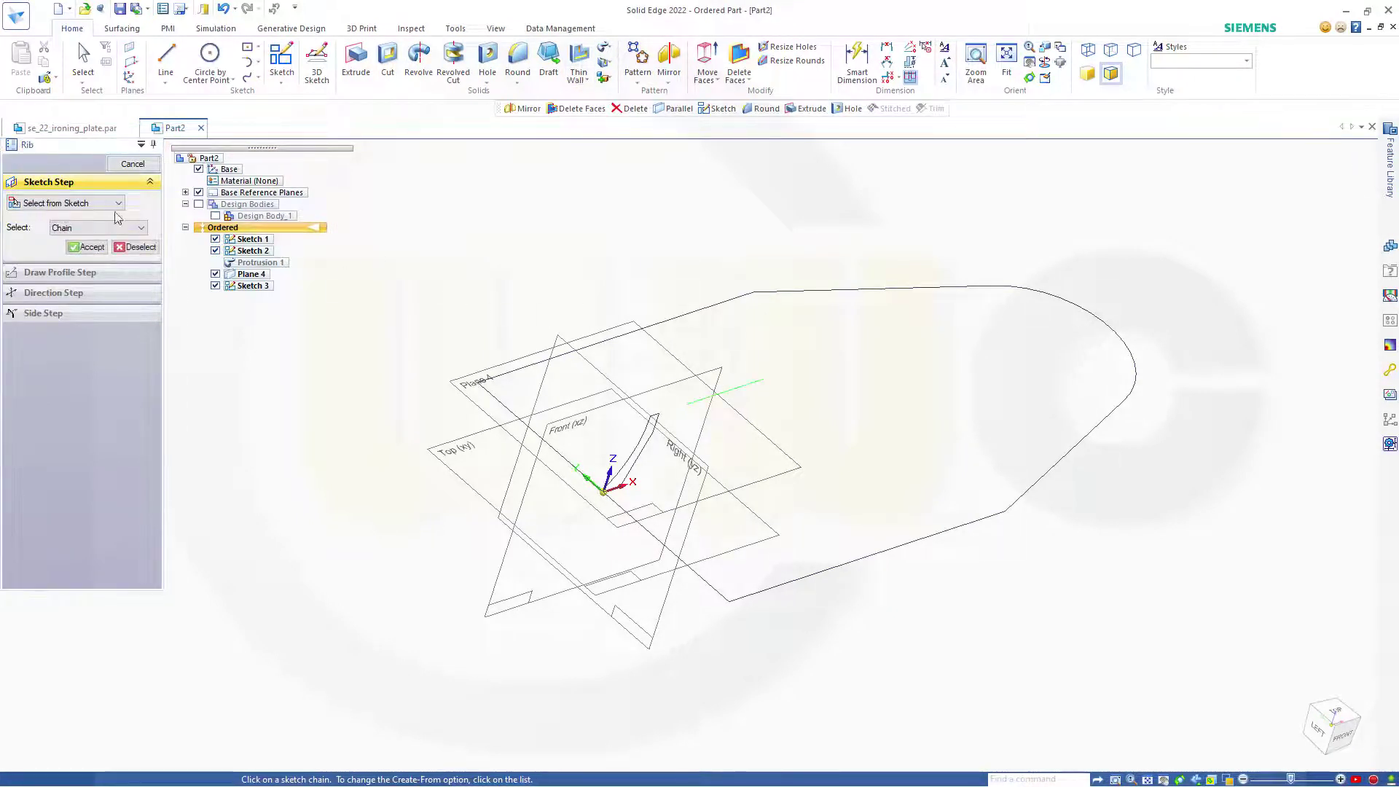
{"action": "left_click", "coordinate": [87, 246]}
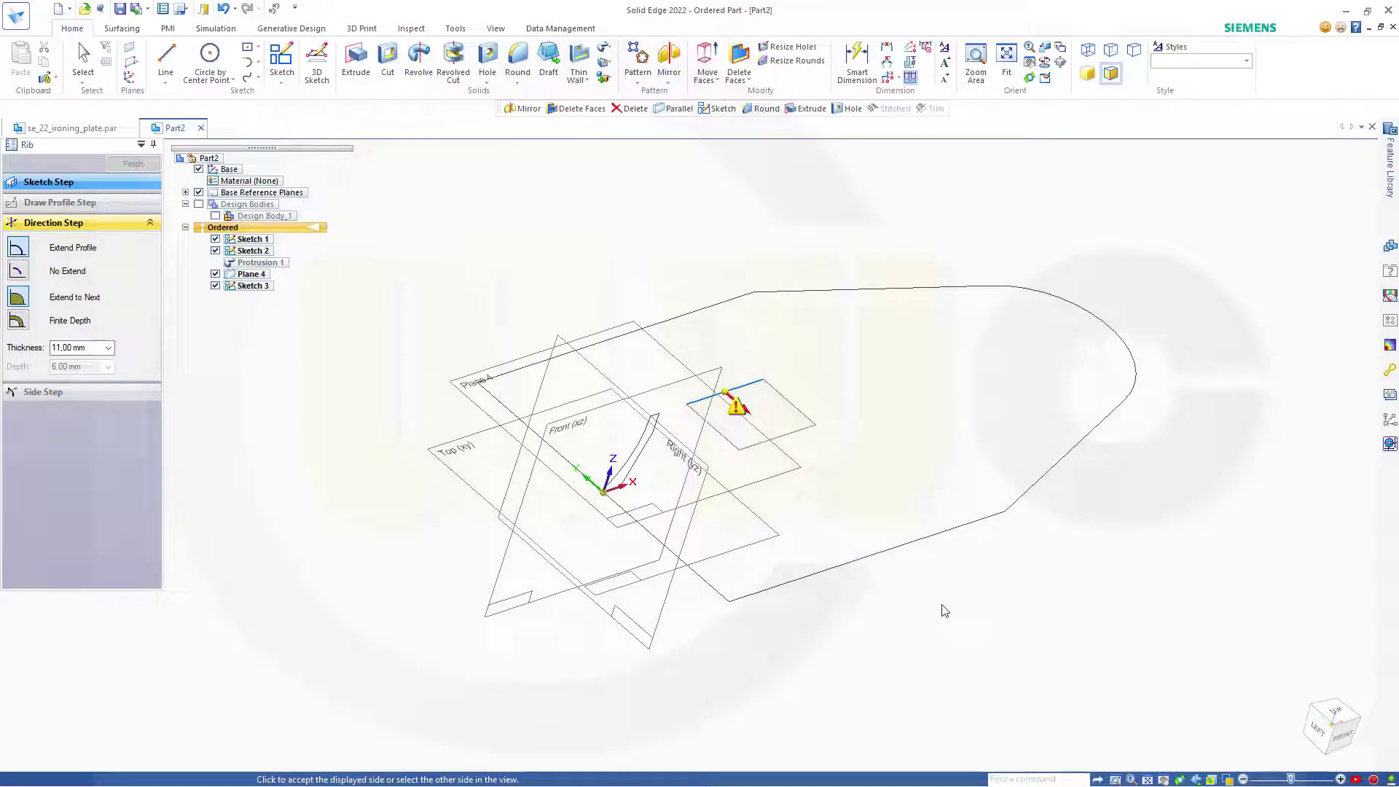
{"action": "left_click", "coordinate": [625, 260]}
{"action": "left_click", "coordinate": [739, 433]}
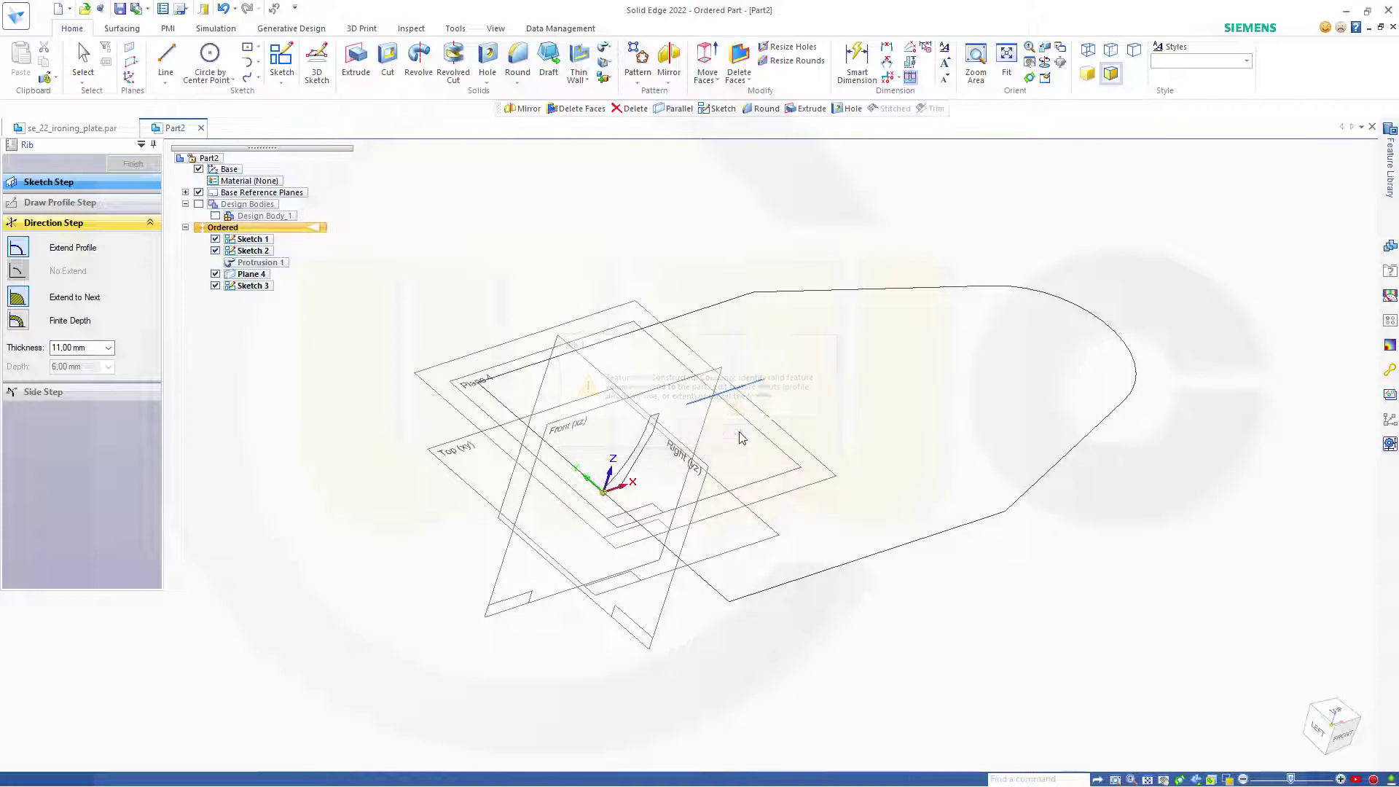
Flip the rib to the other side to complete Rib 1, and show Design Body_1 again.
{"action": "left_click", "coordinate": [53, 226]}
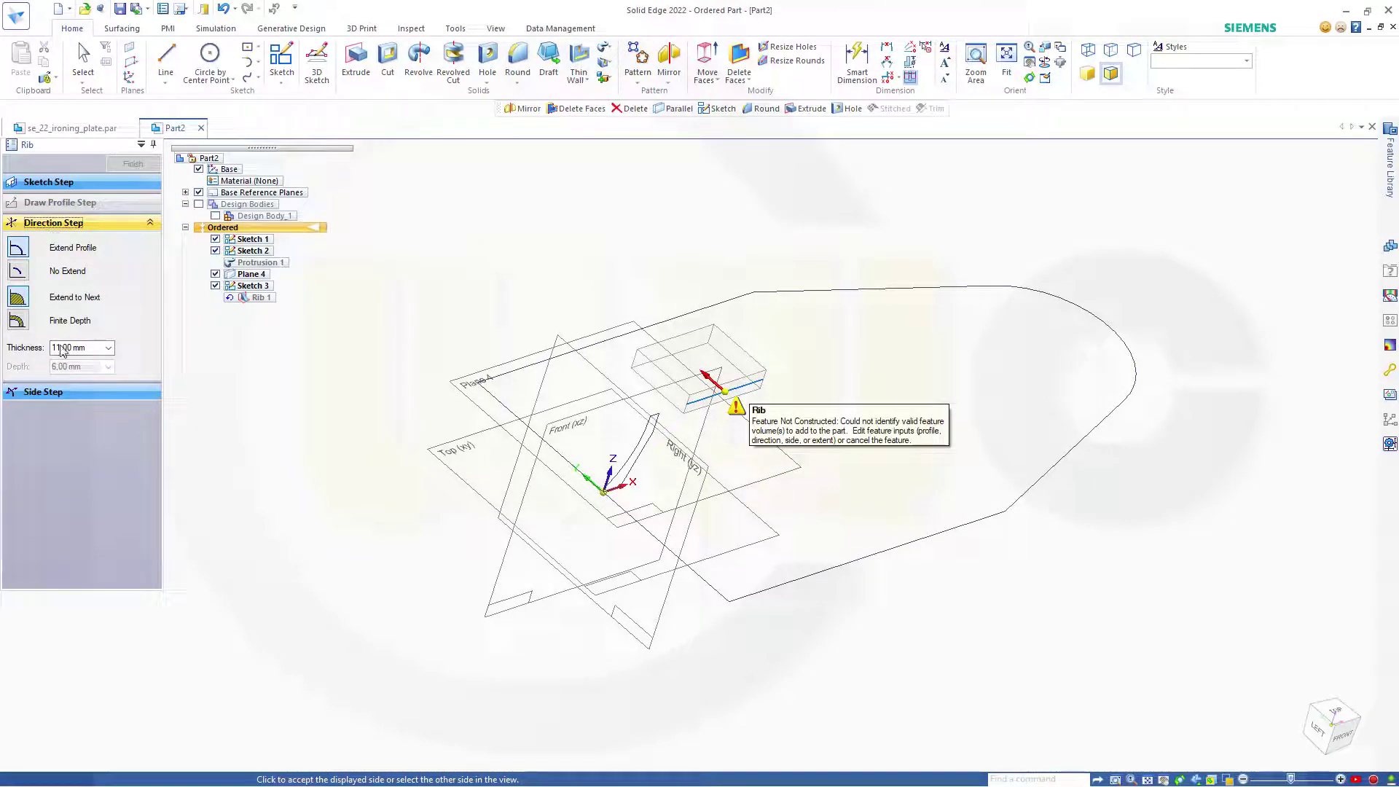
{"action": "left_click", "coordinate": [479, 220]}
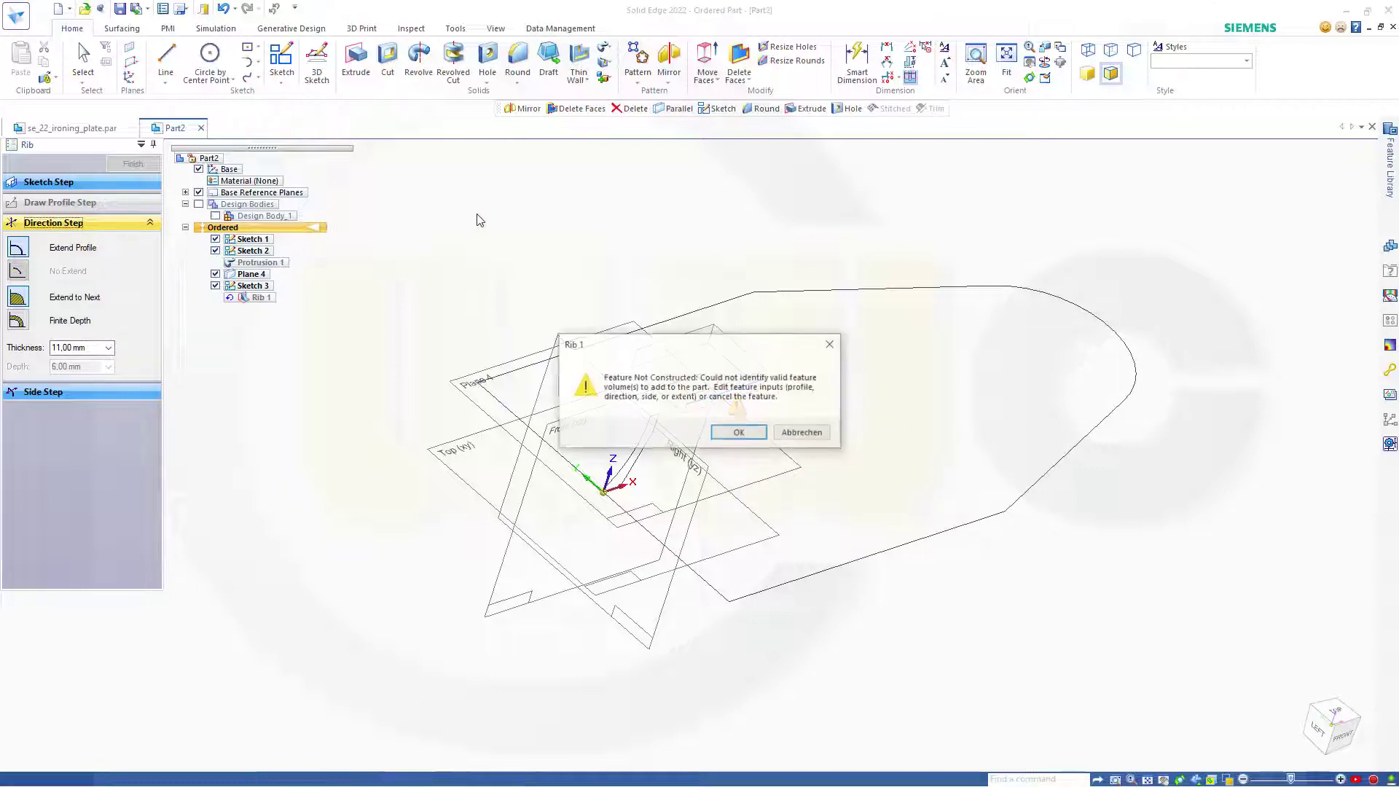
{"action": "left_click", "coordinate": [739, 434]}
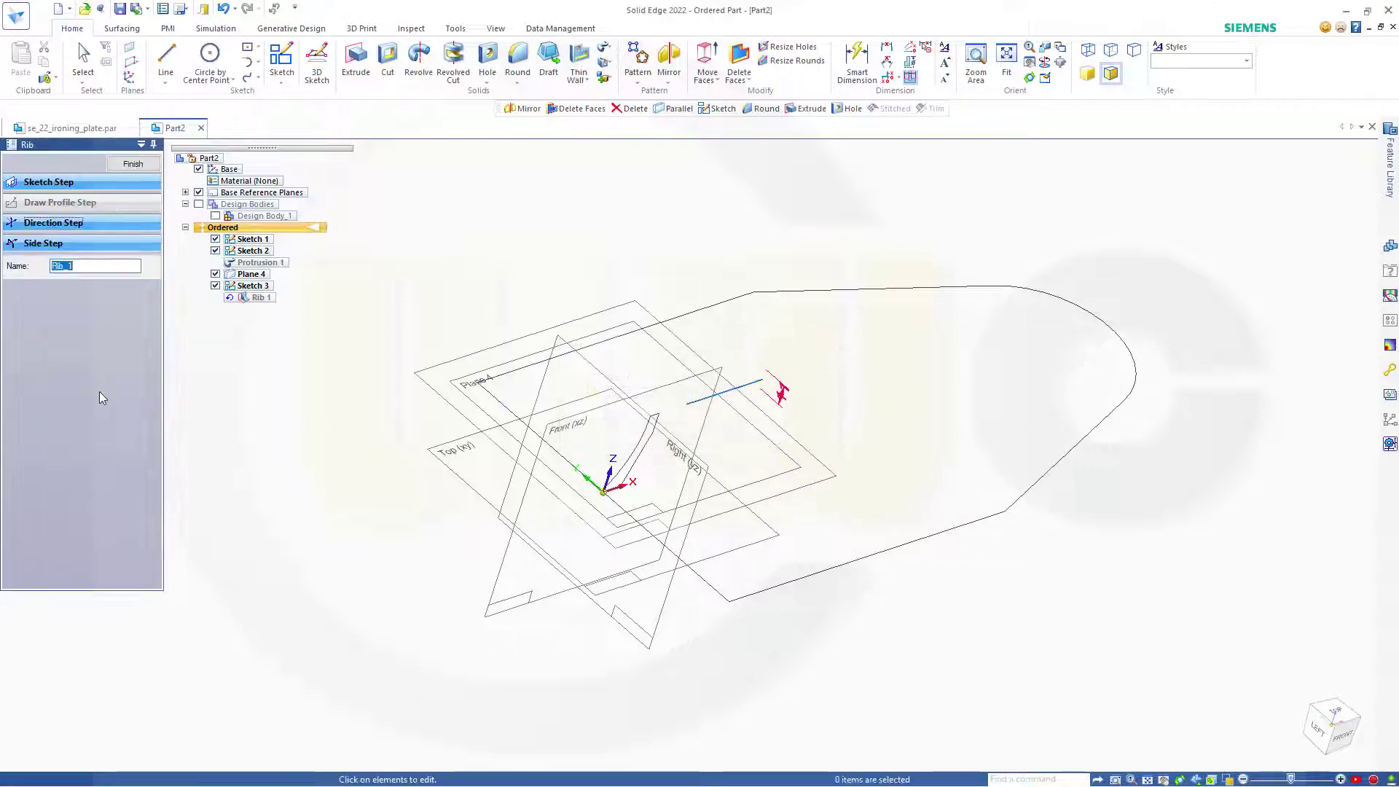
{"action": "left_click", "coordinate": [63, 245]}
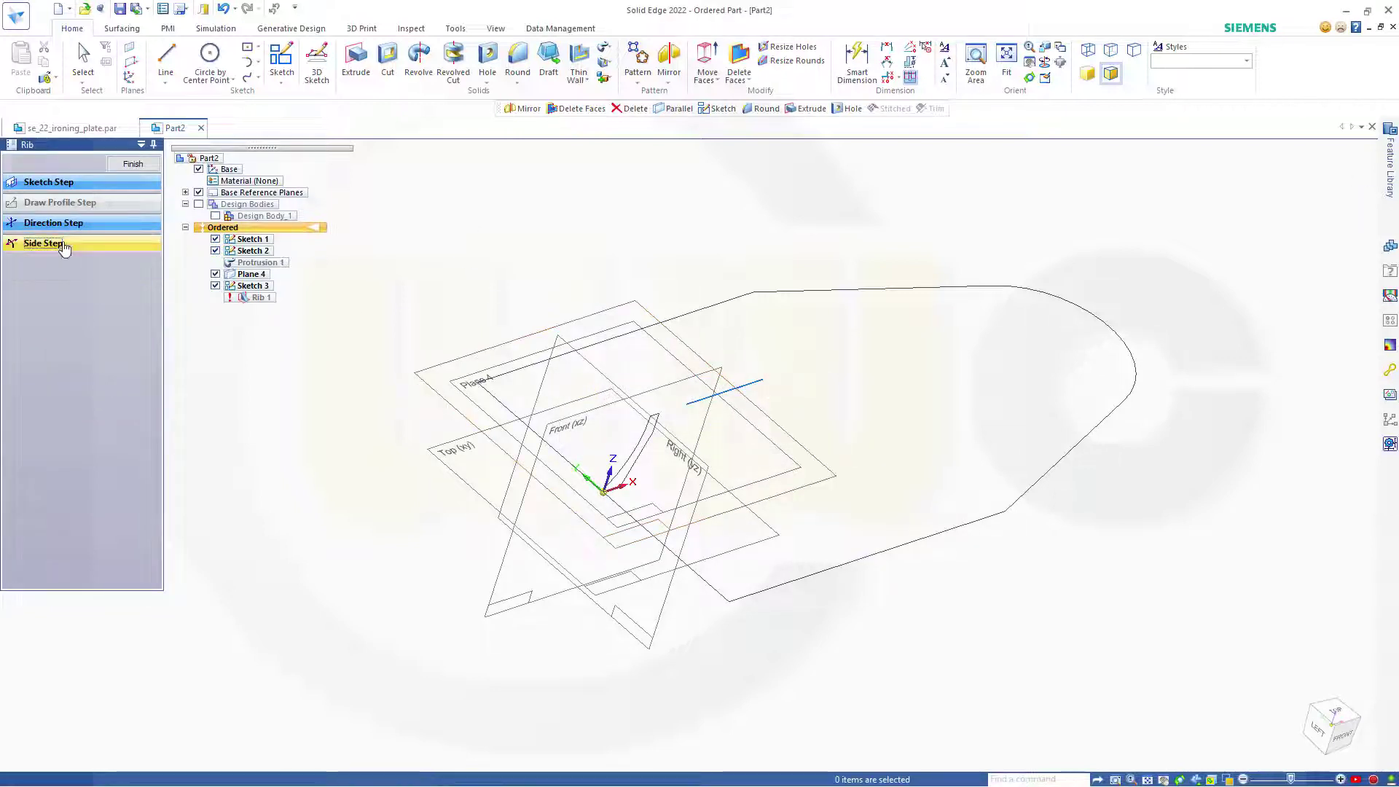
{"action": "left_click", "coordinate": [817, 647]}
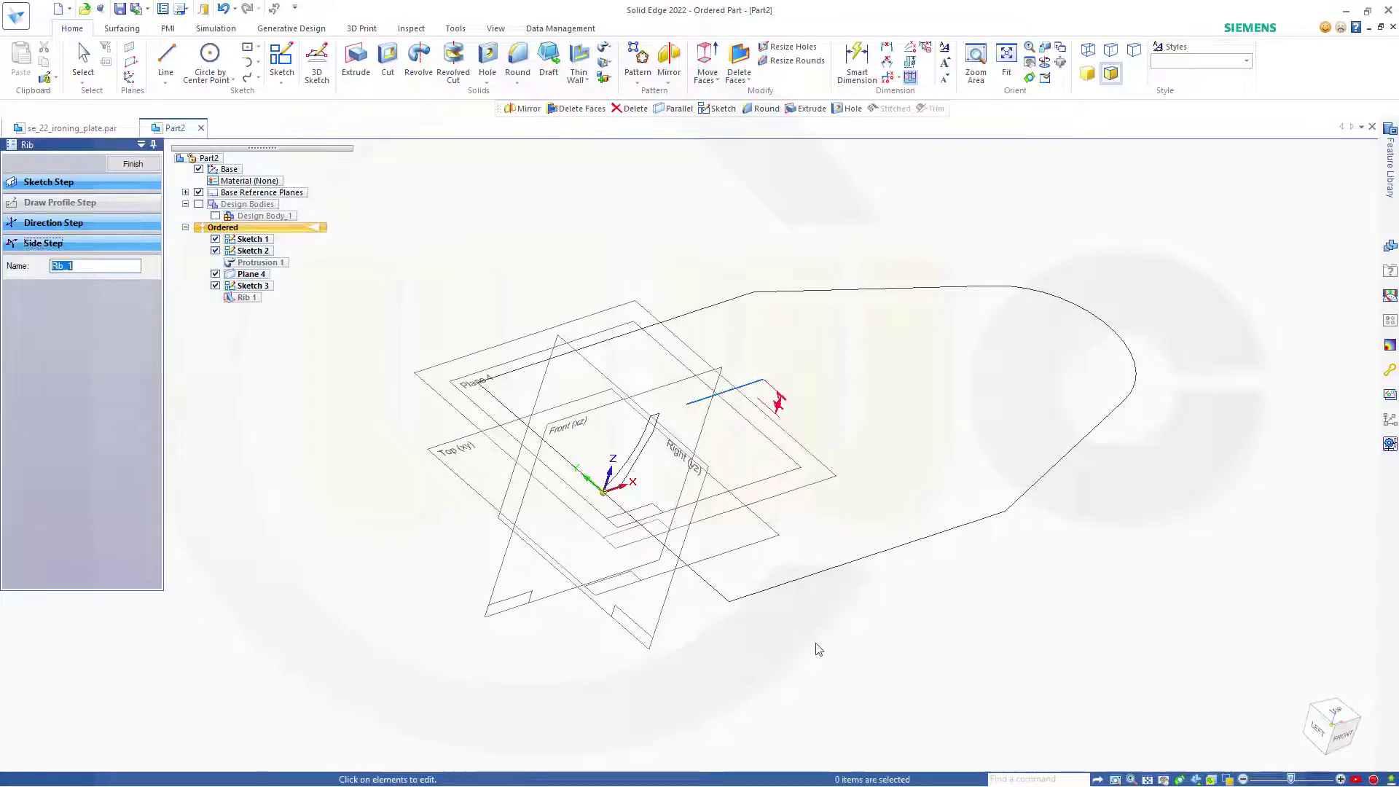
{"action": "left_click", "coordinate": [215, 217]}
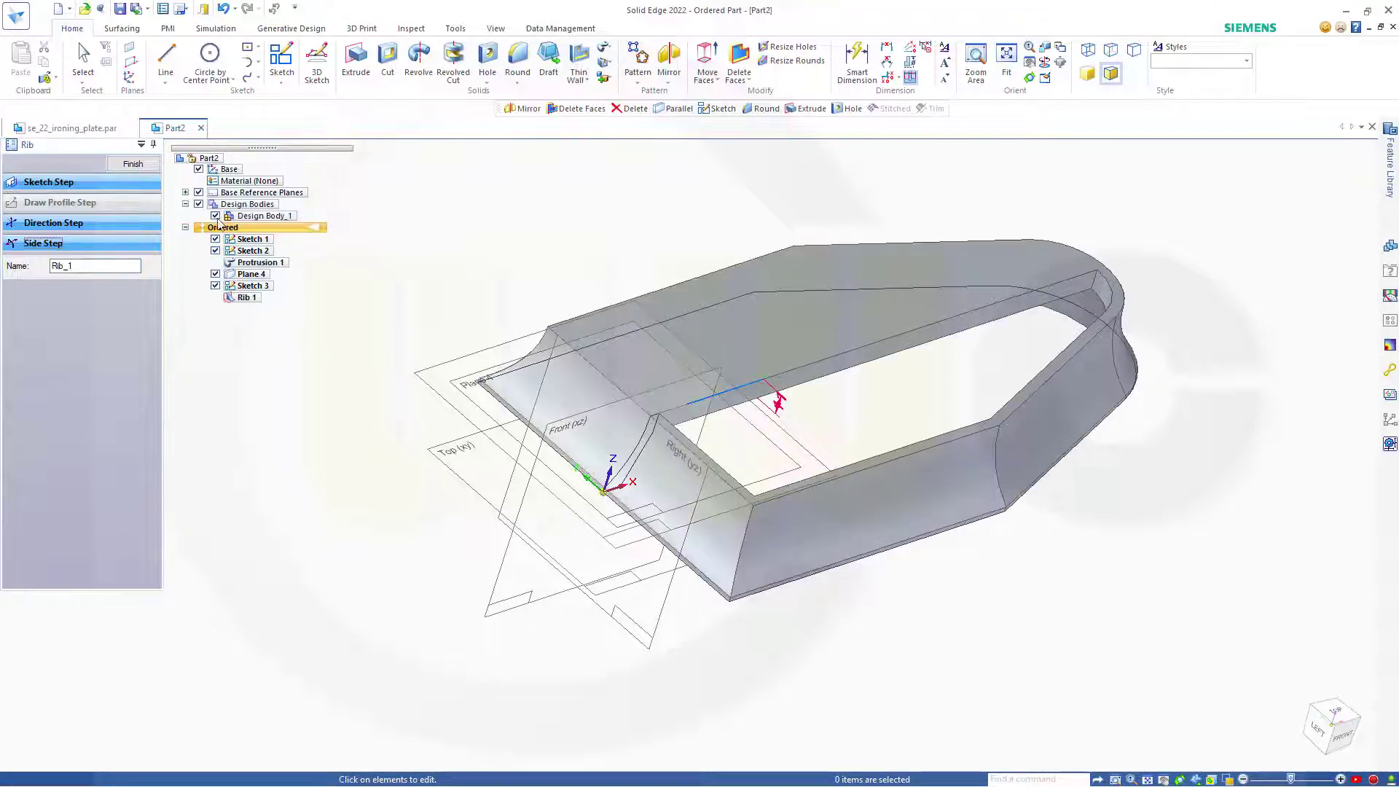
{"action": "left_click", "coordinate": [133, 180]}
{"action": "left_click", "coordinate": [133, 165]}
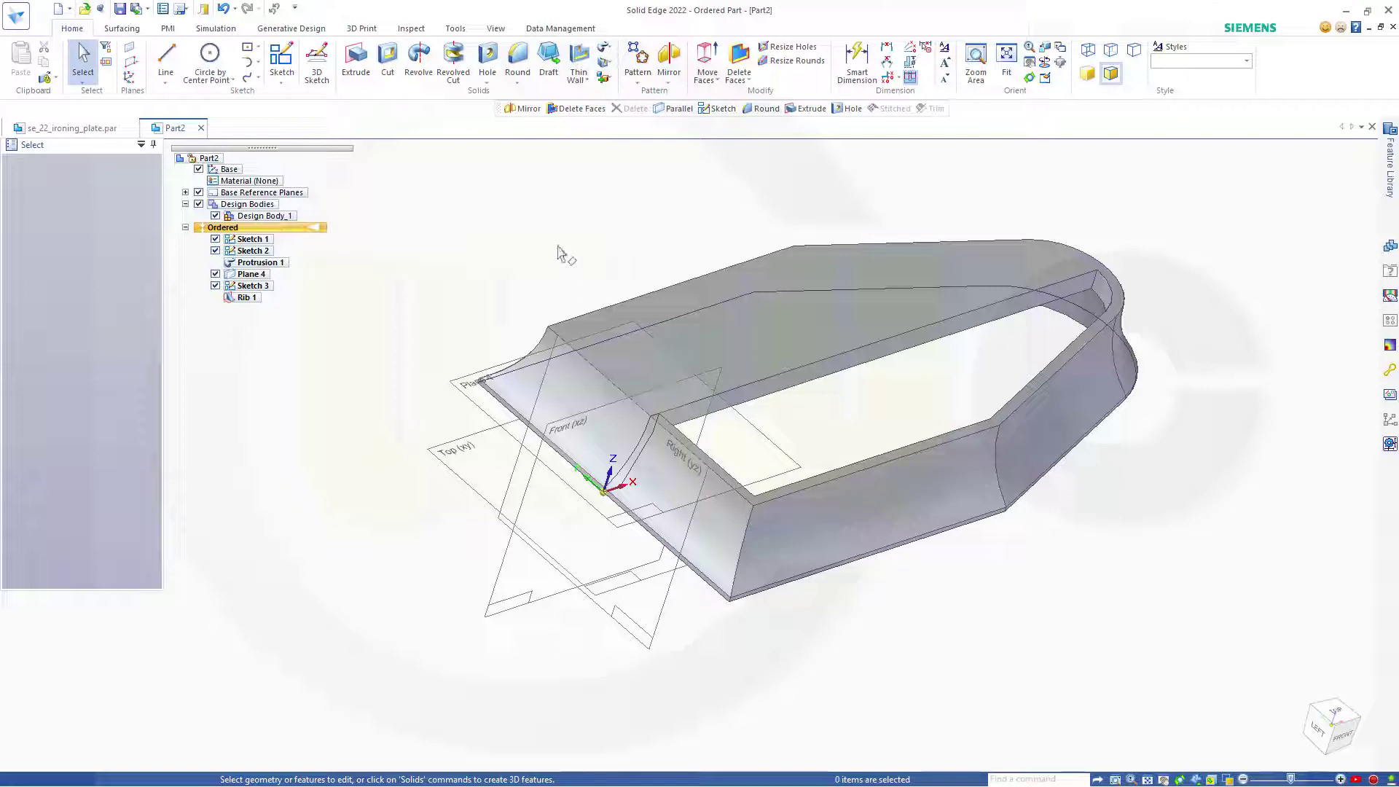
Delete the chain of inner wall faces plus the bottom corner face as Delete Face 1.
{"action": "left_click", "coordinate": [739, 60]}
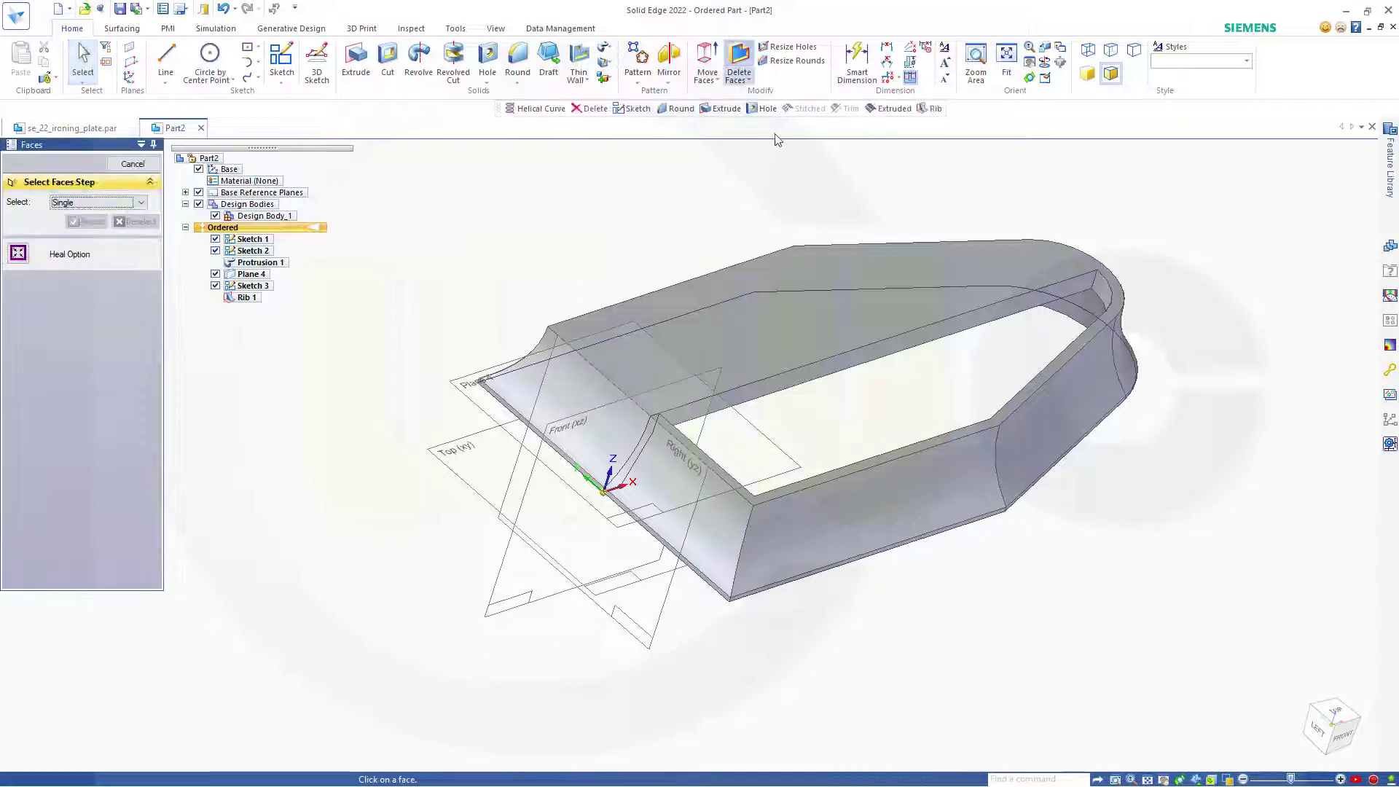
{"action": "left_click", "coordinate": [141, 204]}
{"action": "left_click", "coordinate": [99, 226]}
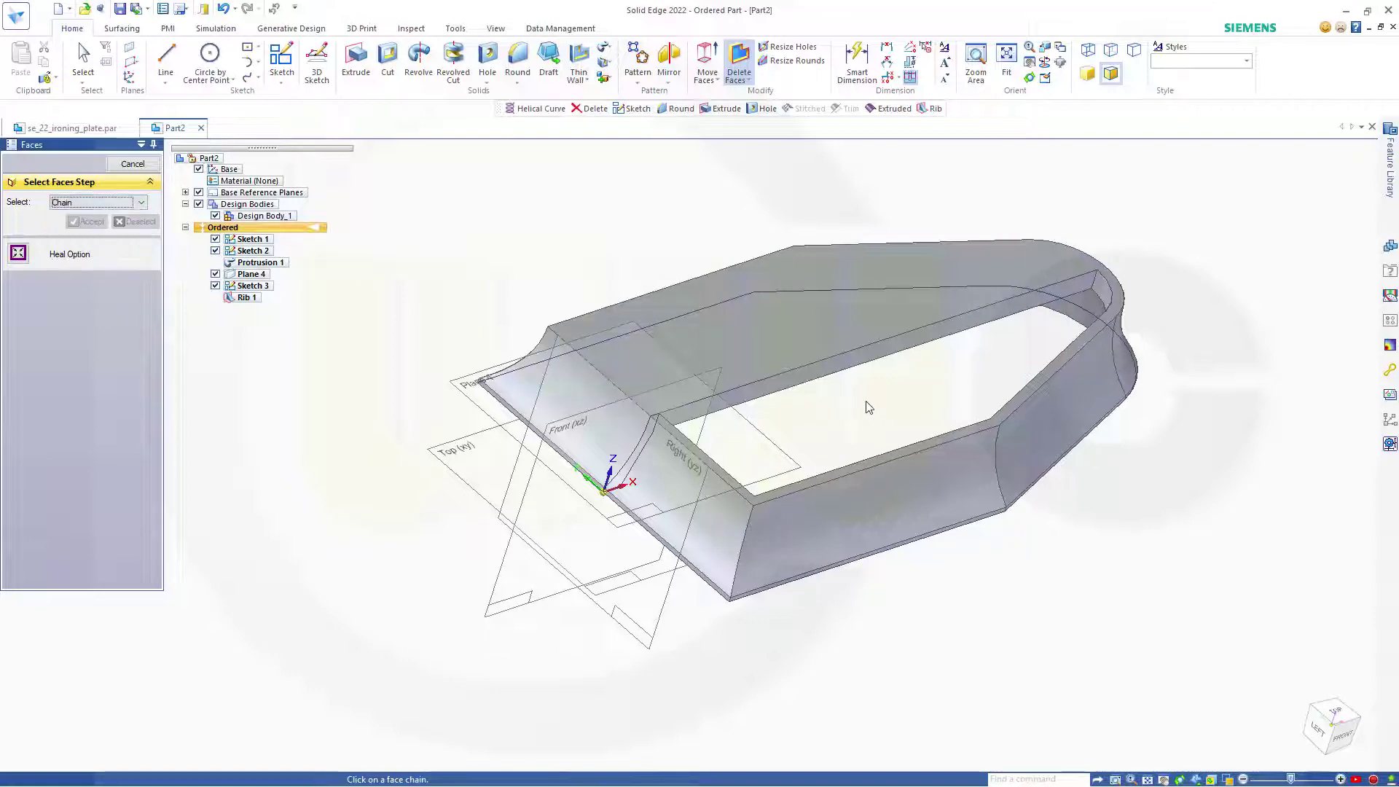
{"action": "left_click", "coordinate": [852, 367]}
{"action": "middle_click_drag", "start_coordinate": [834, 350], "coordinate": [956, 350]}
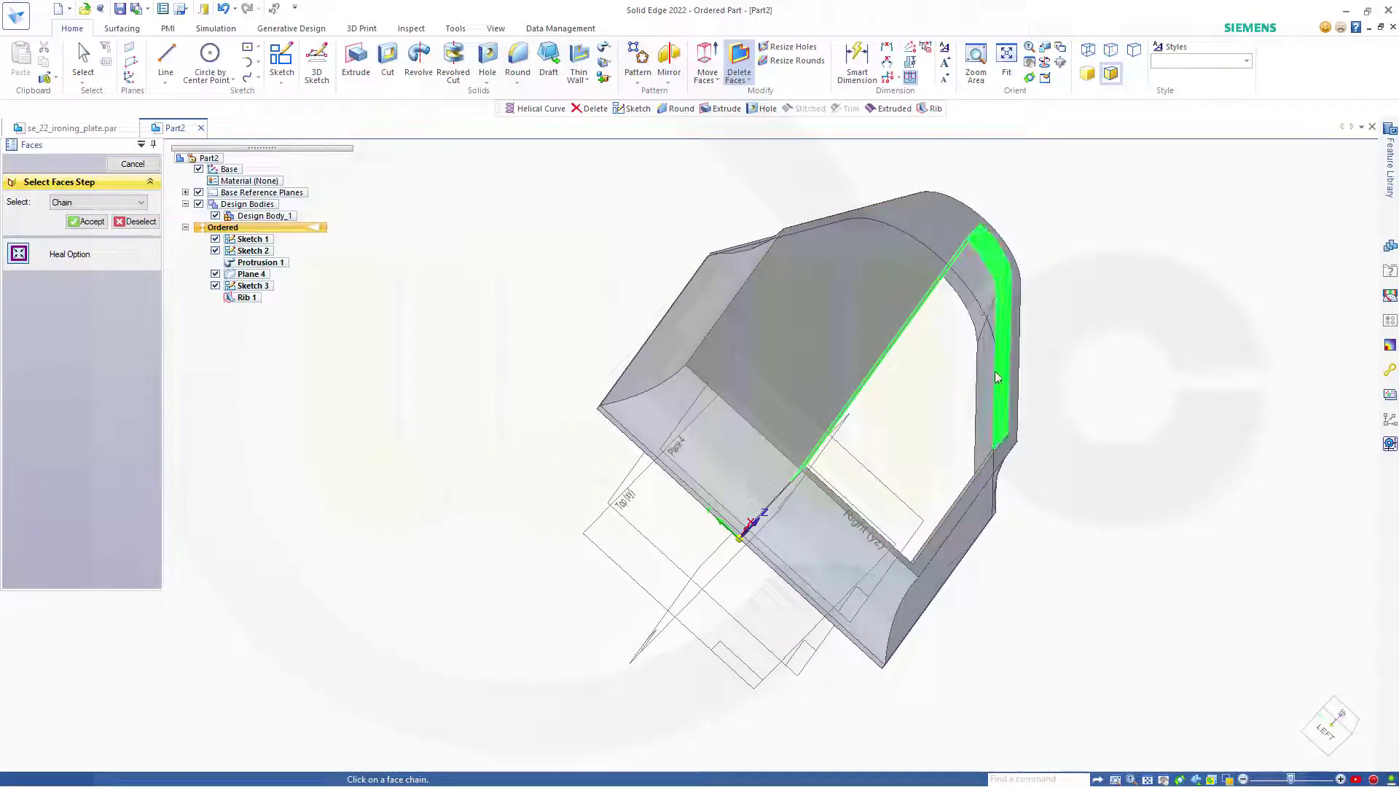
{"action": "middle_click_drag", "start_coordinate": [997, 378], "coordinate": [718, 729]}
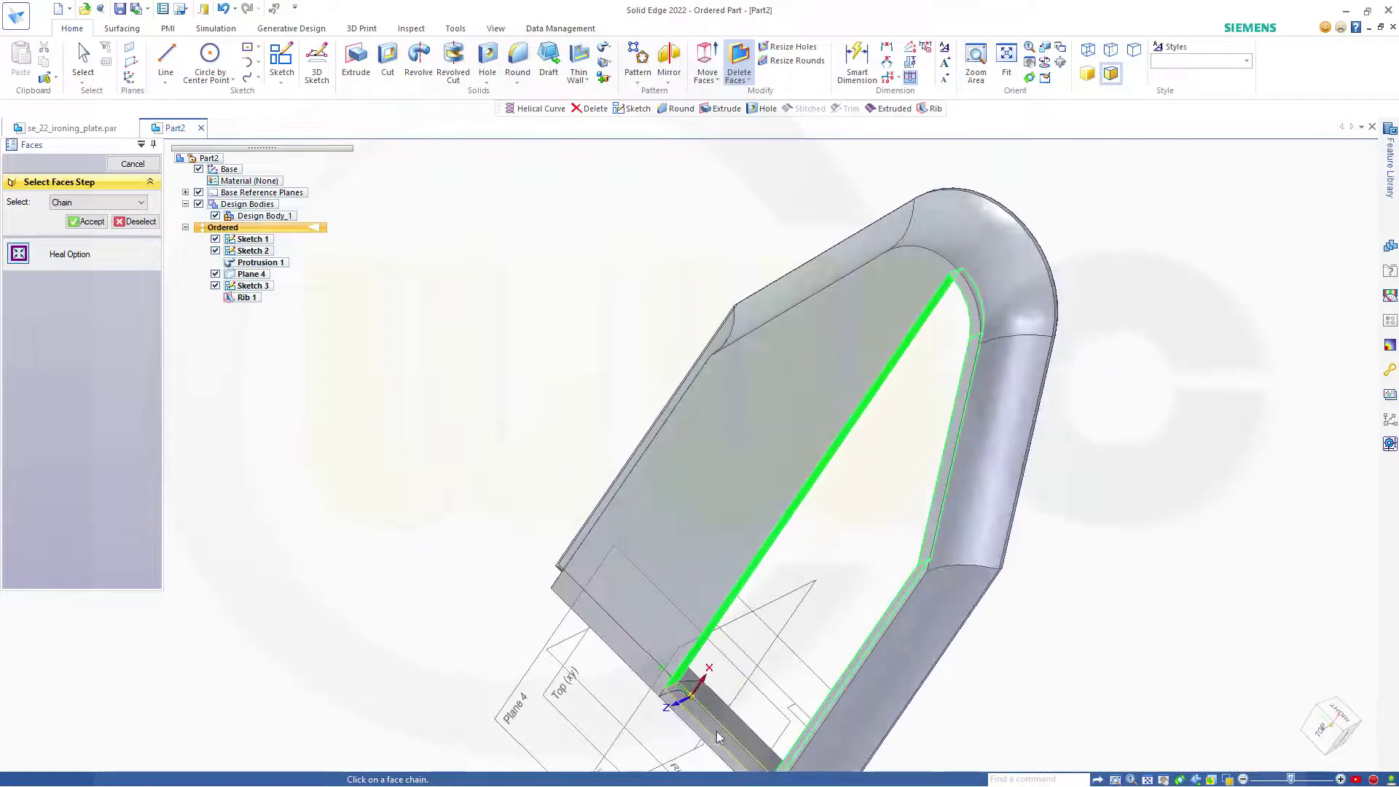
{"action": "left_click", "coordinate": [717, 735]}
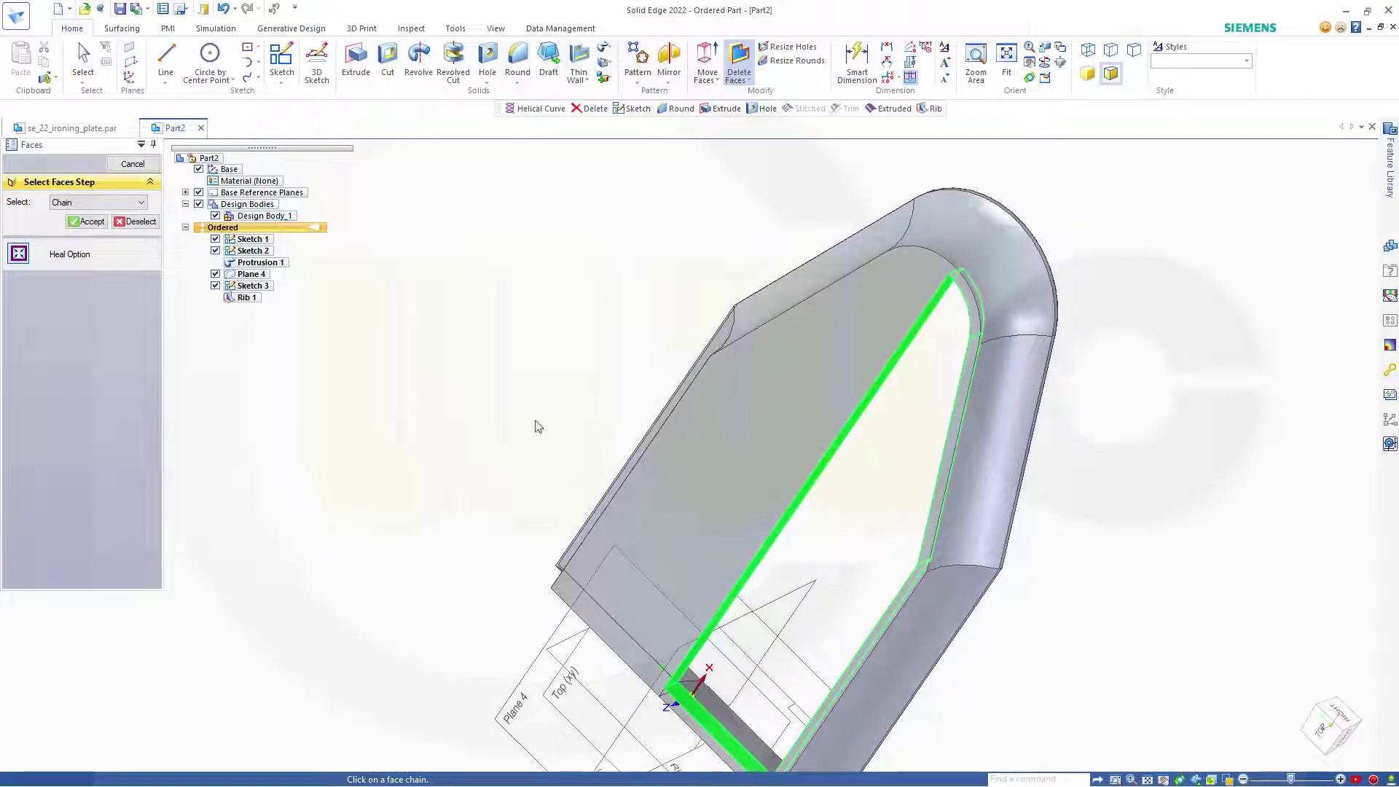
{"action": "left_click", "coordinate": [88, 221]}
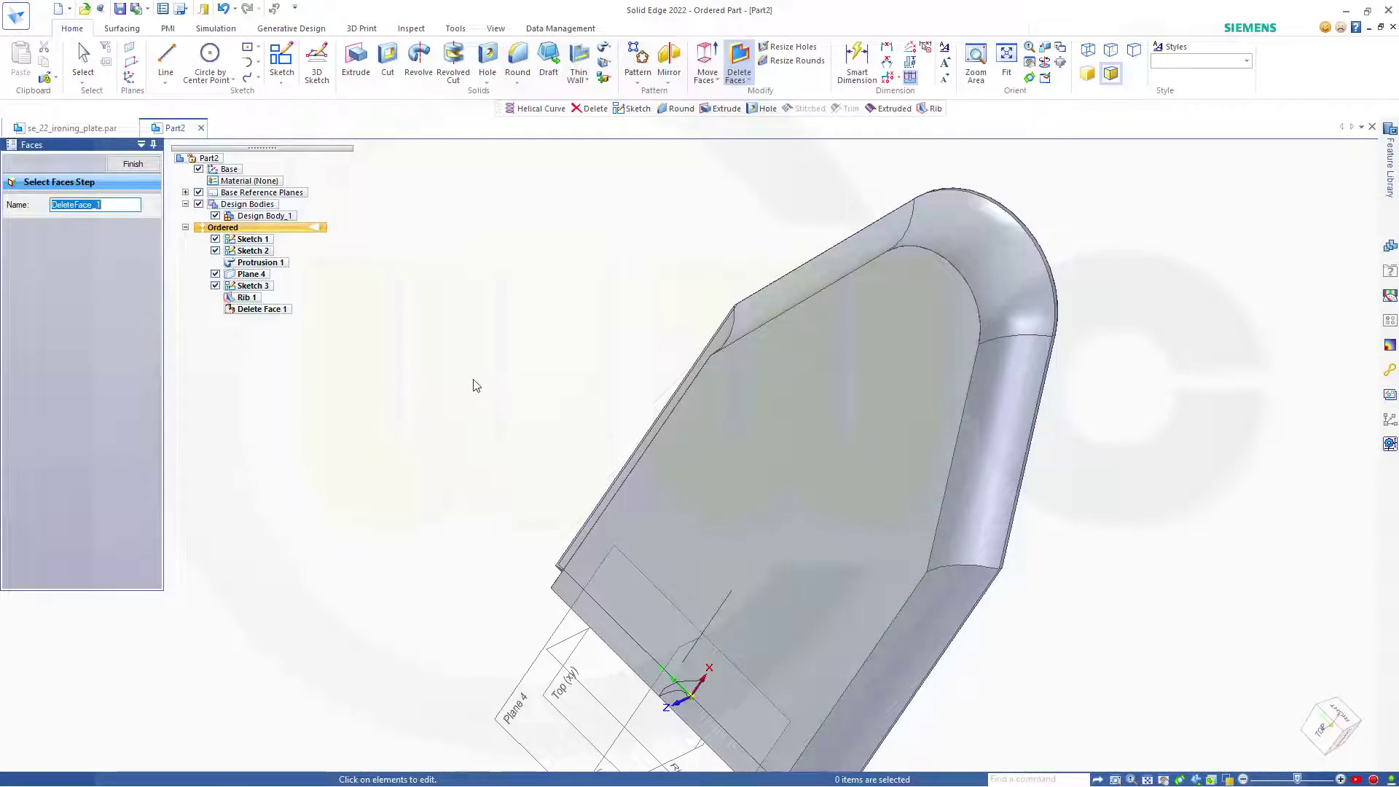
{"action": "key", "text": "Escape"}
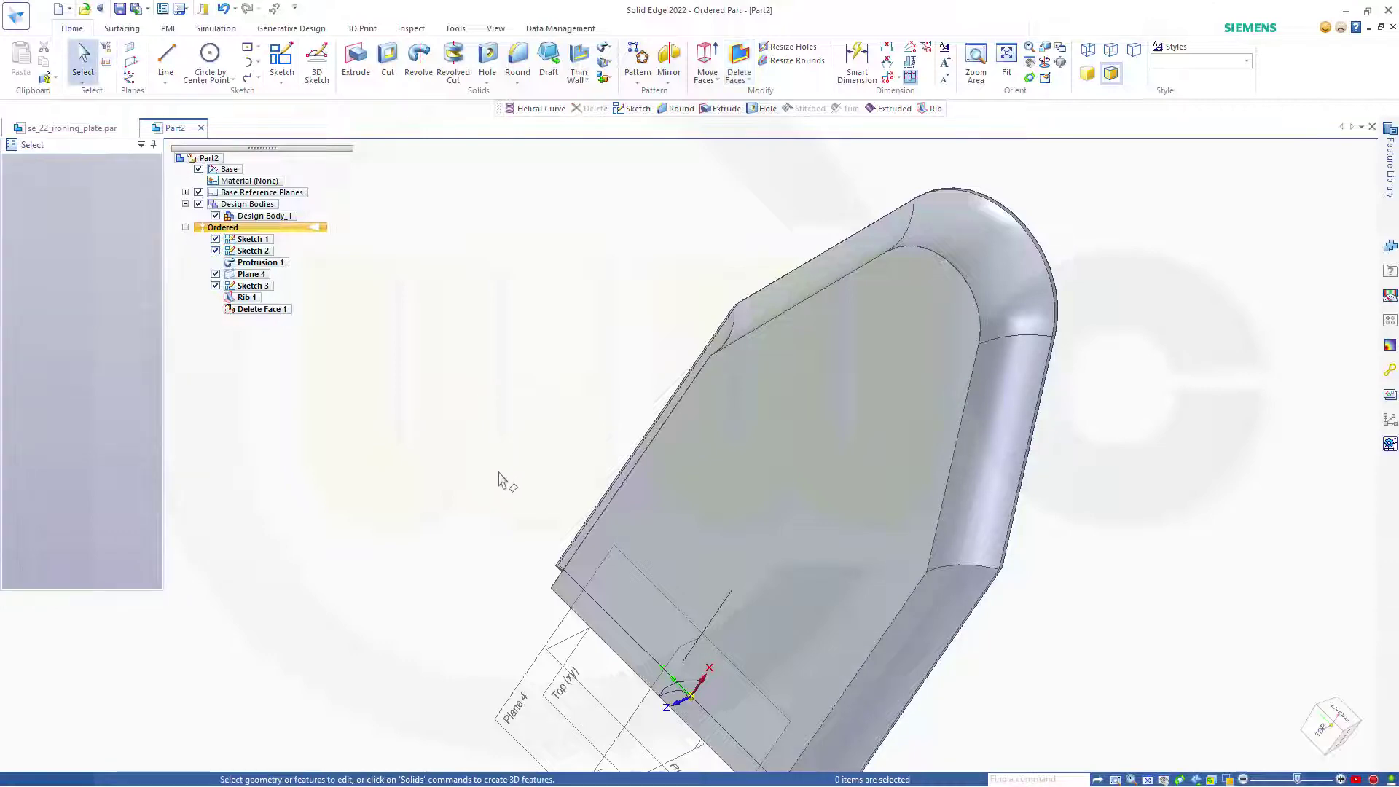
{"action": "middle_click_drag", "start_coordinate": [500, 475], "coordinate": [525, 438], "text": "shift"}
Start a sketch on Plane 4 and draw a circle centred on the line's end point.
{"action": "middle_click_drag", "start_coordinate": [493, 488], "coordinate": [475, 321]}
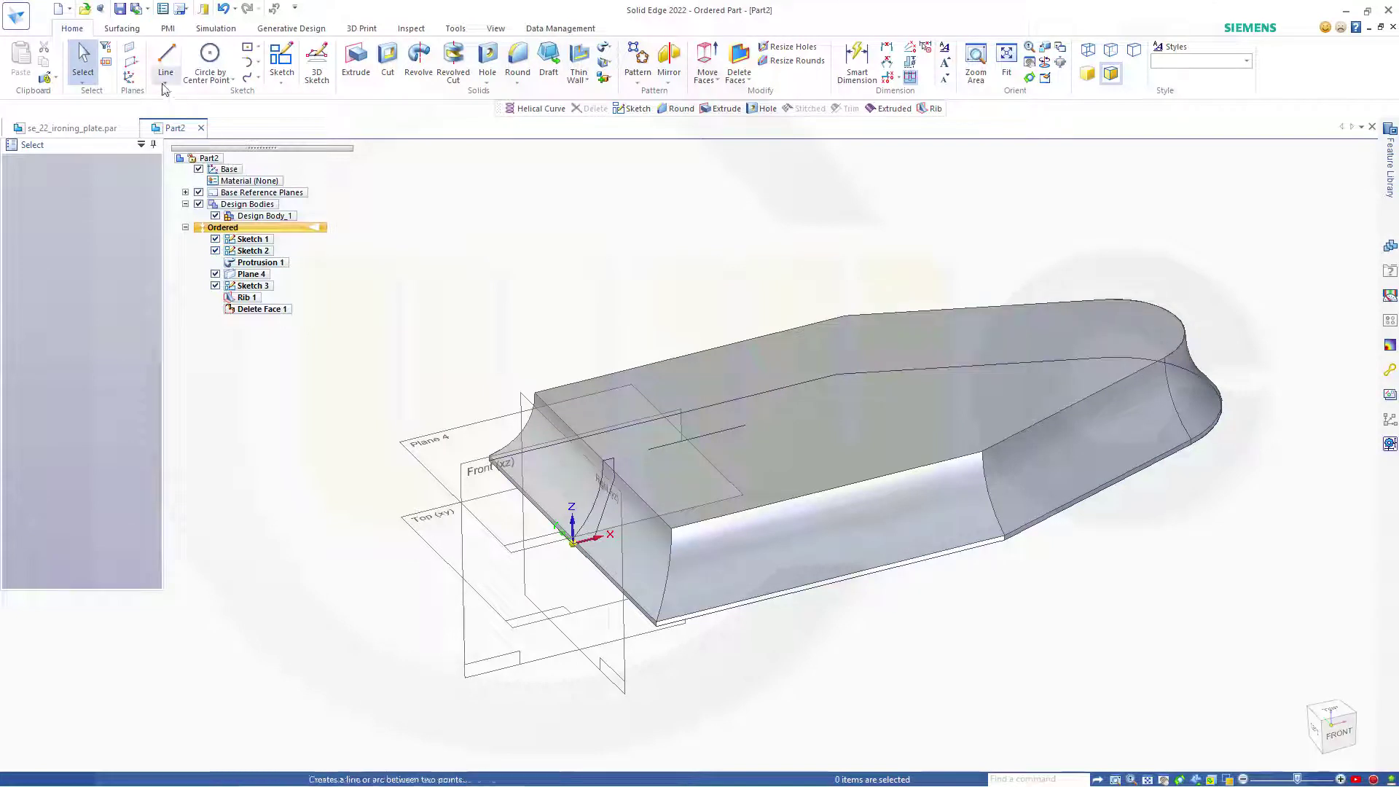
{"action": "left_click", "coordinate": [282, 61]}
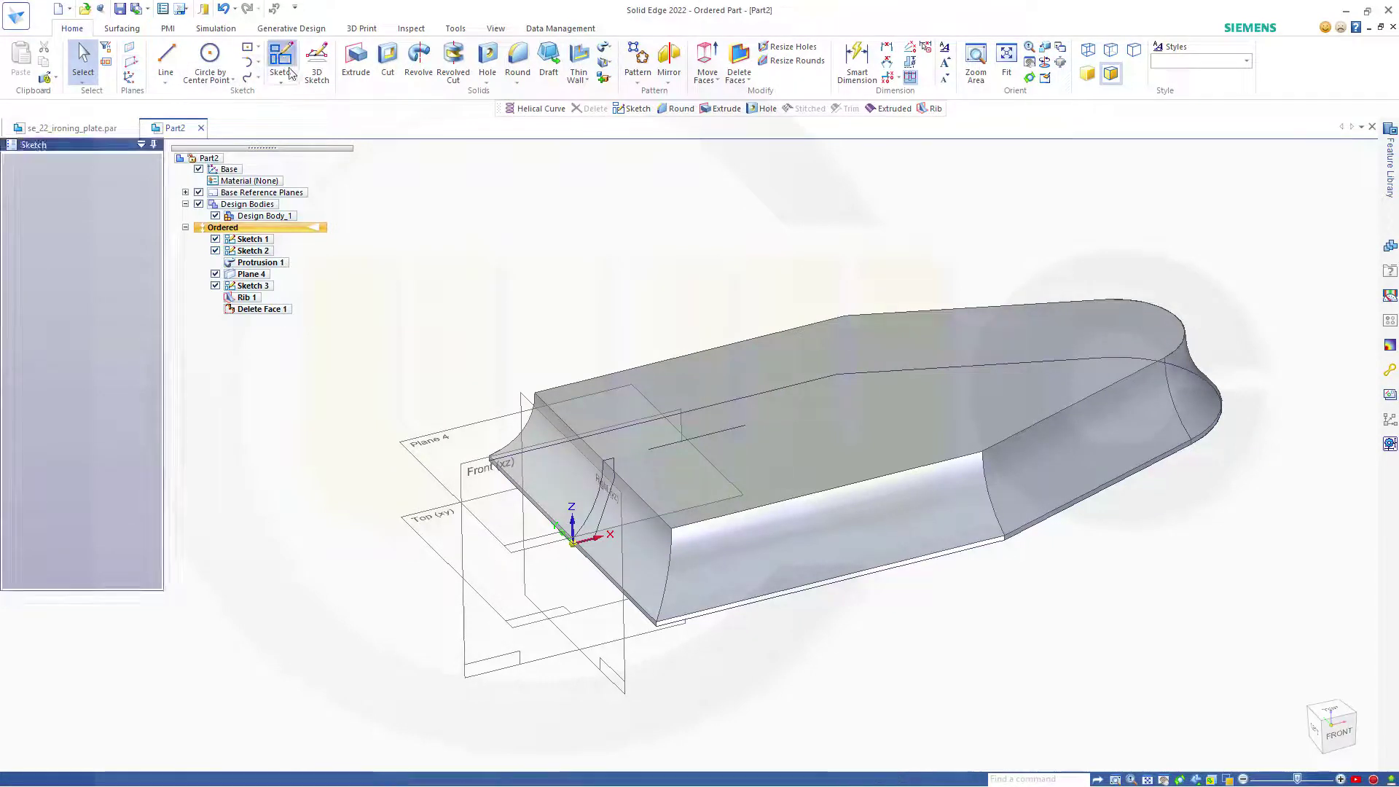
{"action": "left_click", "coordinate": [443, 427]}
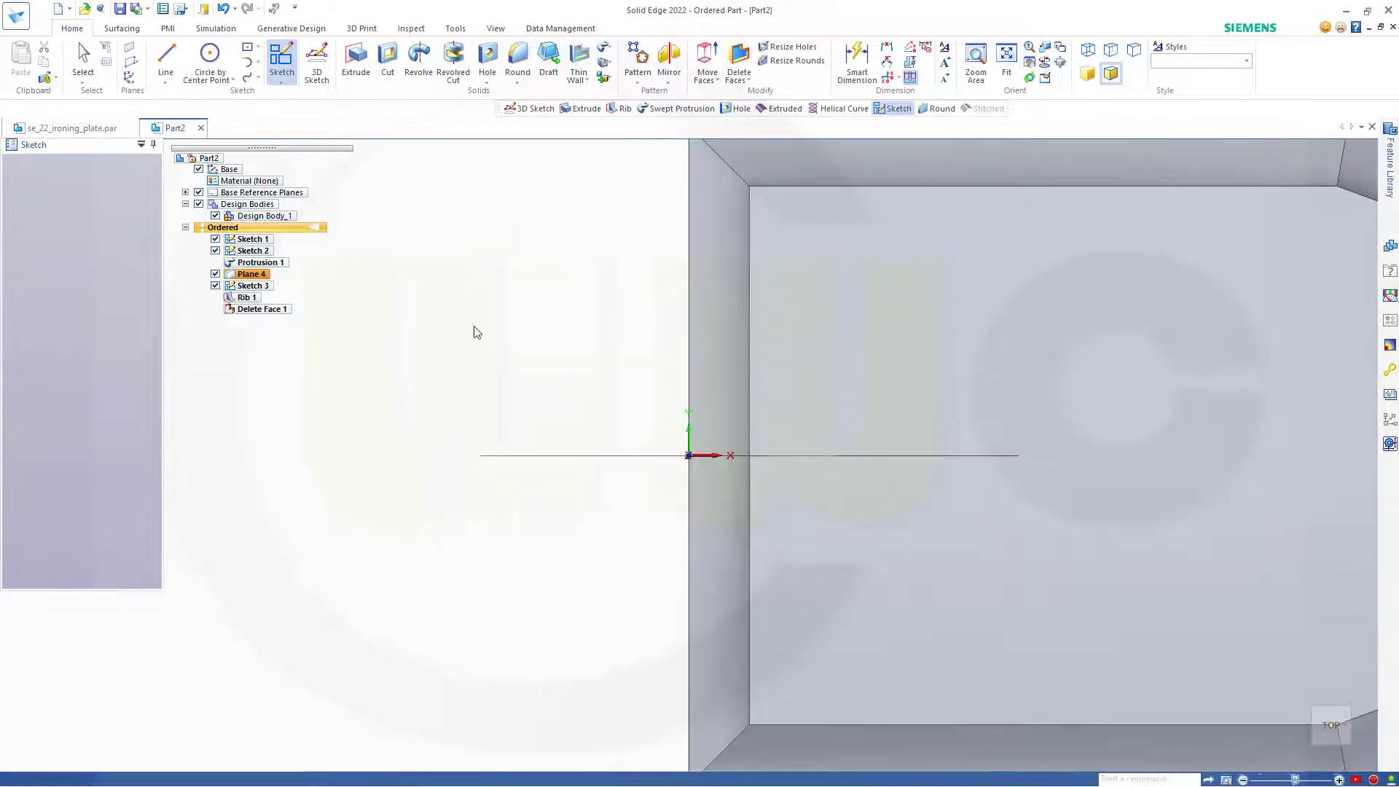
{"action": "left_click", "coordinate": [219, 59]}
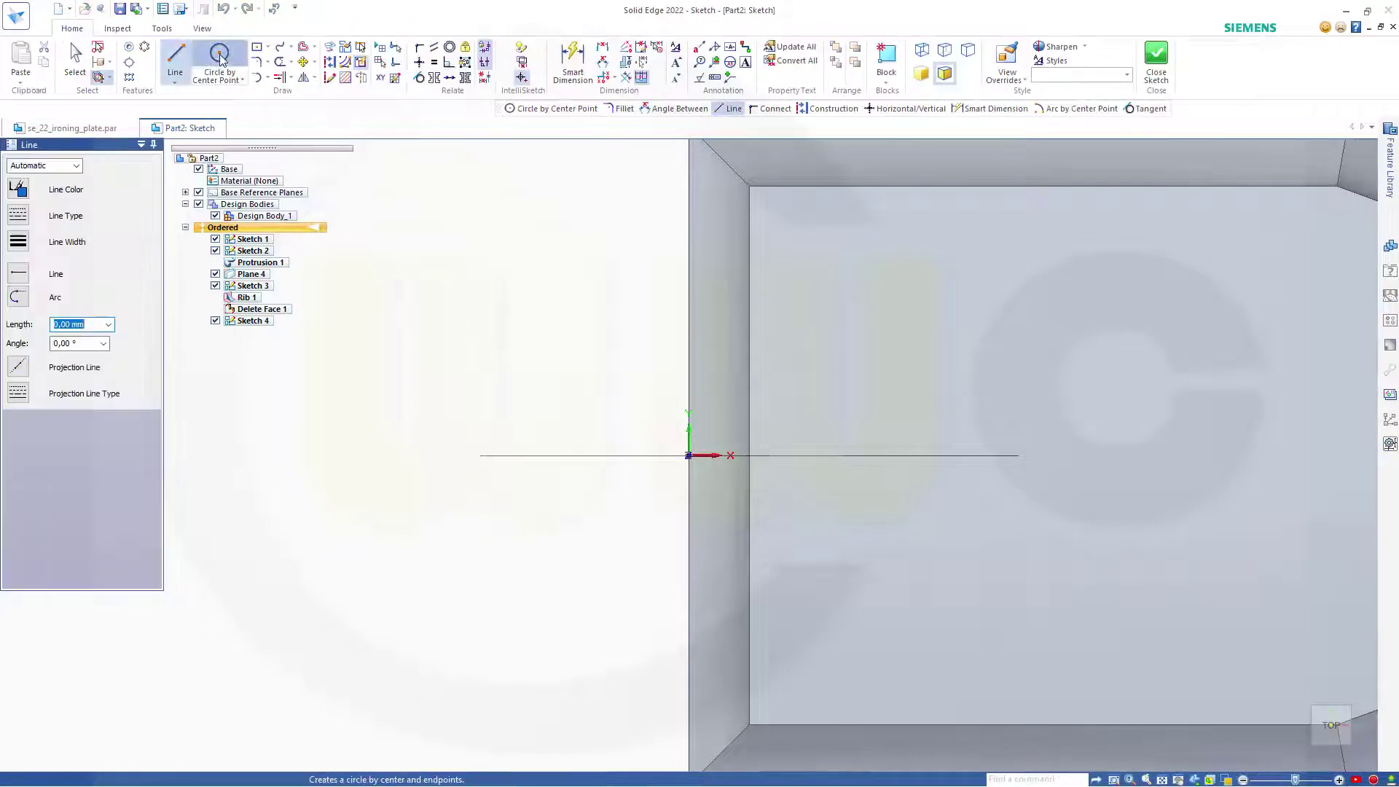
{"action": "left_click", "coordinate": [1018, 455]}
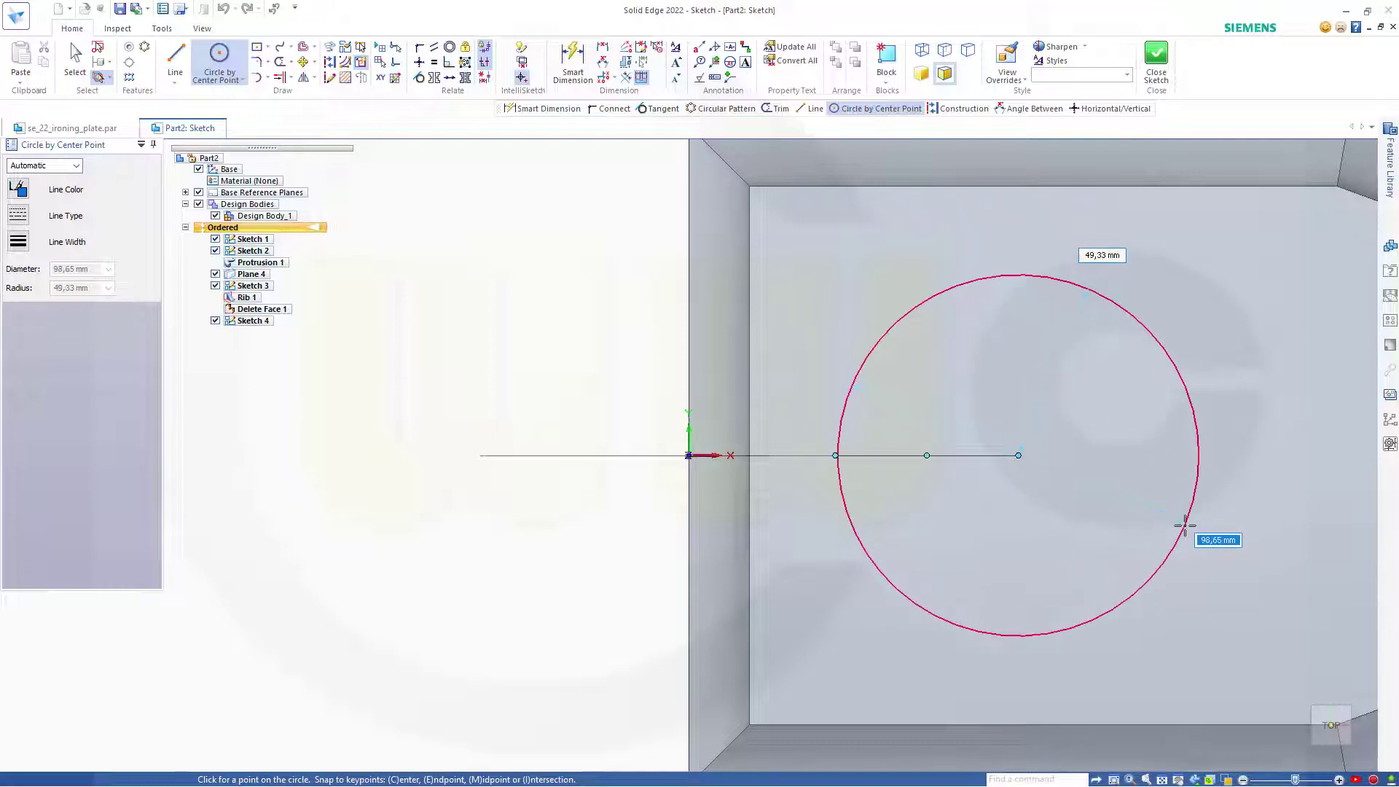
{"action": "left_click", "coordinate": [1199, 457]}
Dimension the circle to 130 mm diameter and finish Sketch 4.
{"action": "left_click", "coordinate": [571, 63]}
{"action": "left_click", "coordinate": [973, 280]}
{"action": "left_click", "coordinate": [1142, 258]}
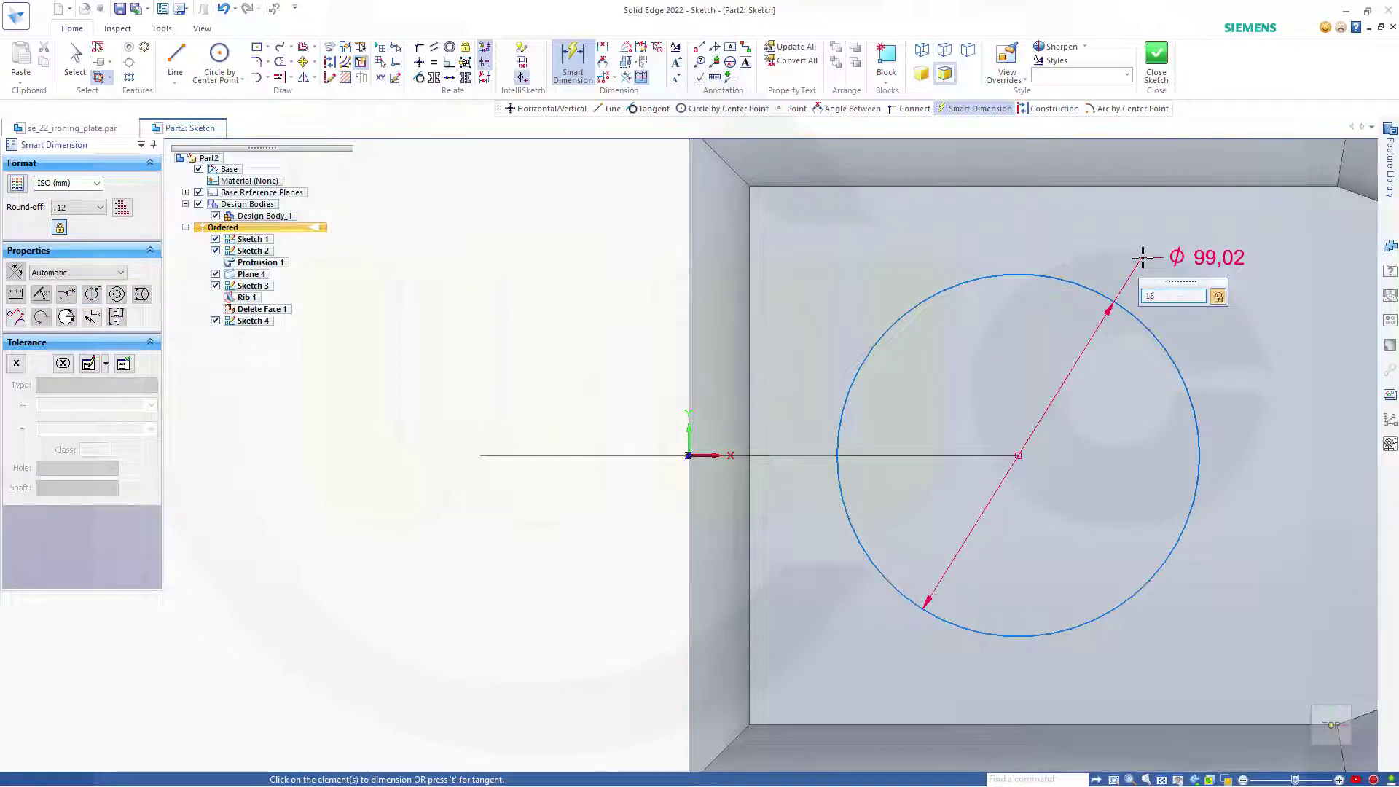
{"action": "type", "text": "0"}
{"action": "key", "text": "Return"}
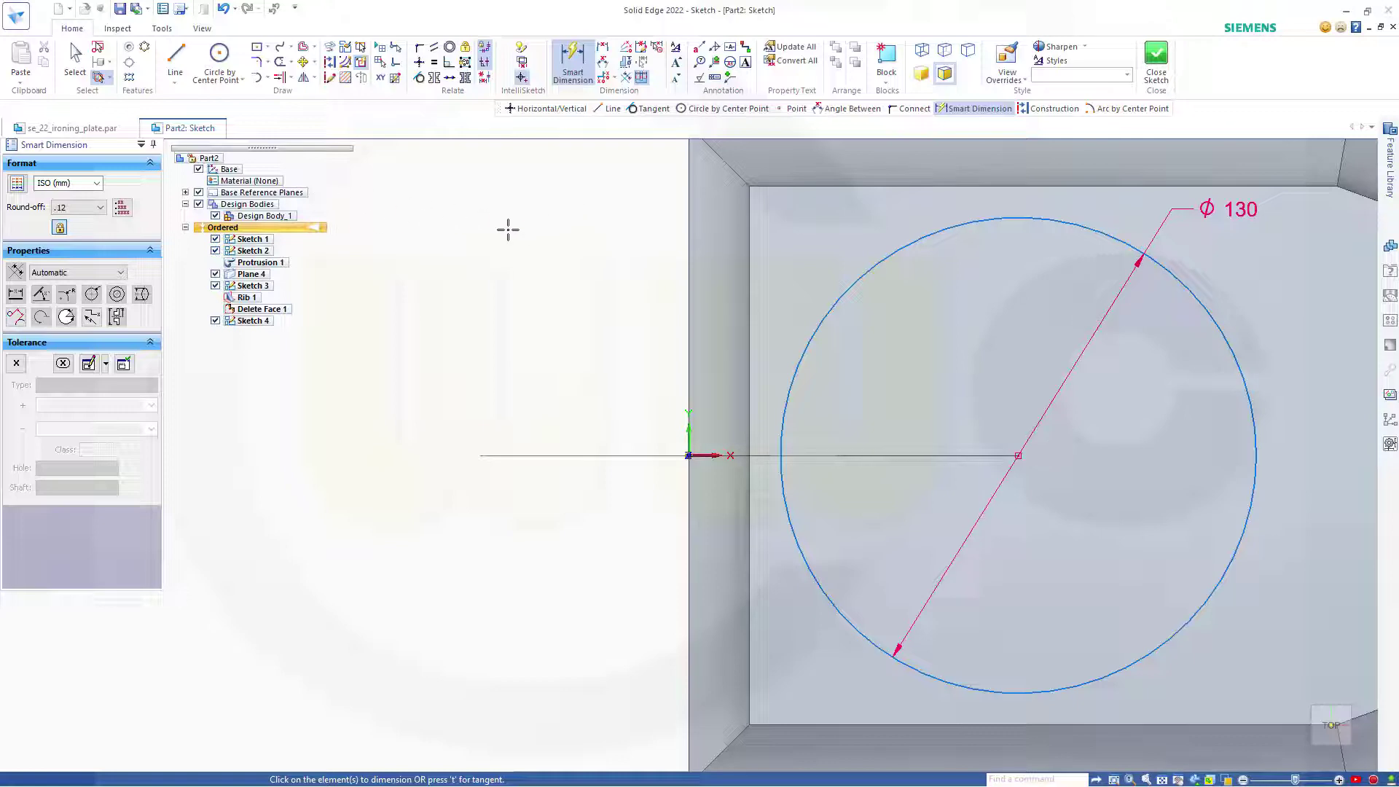
{"action": "left_click", "coordinate": [1156, 58]}
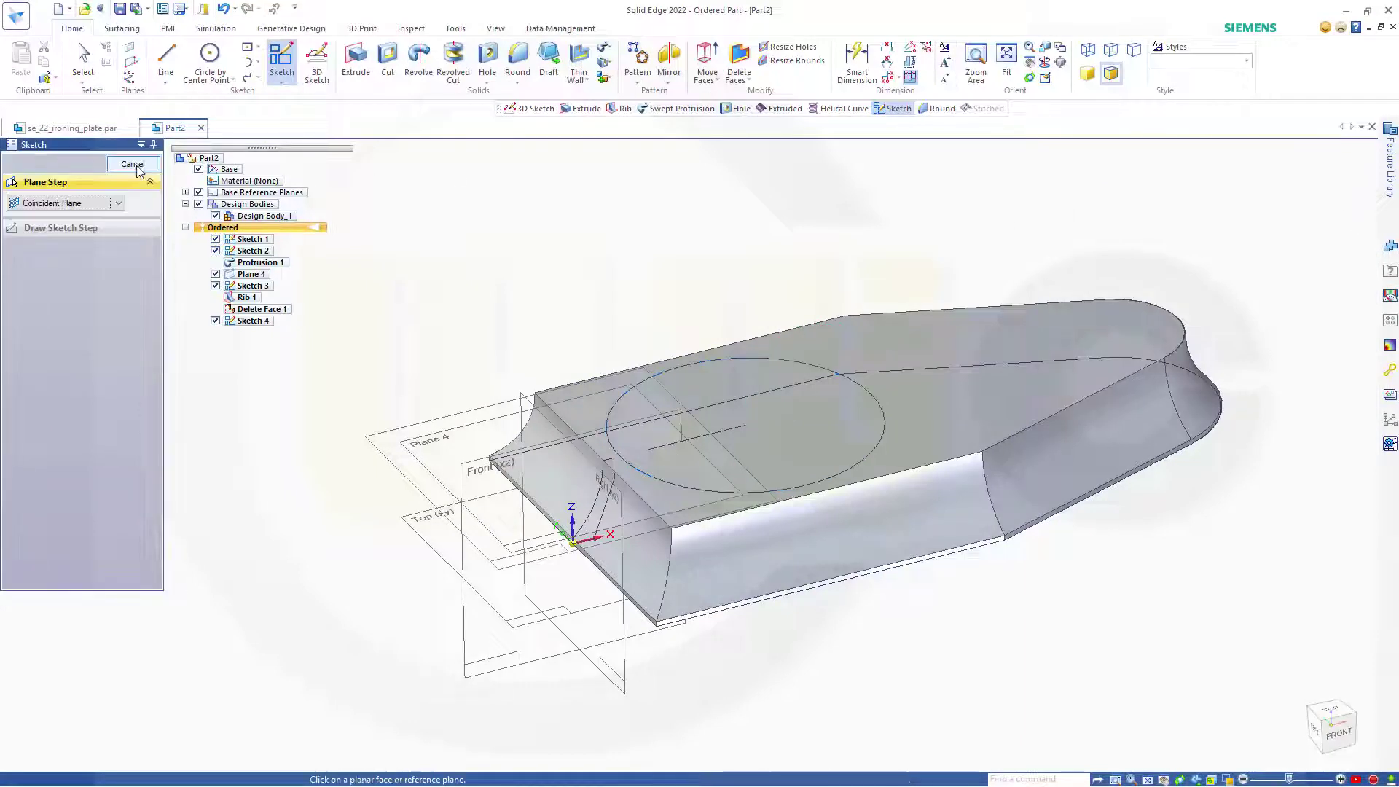
{"action": "left_click", "coordinate": [134, 165]}
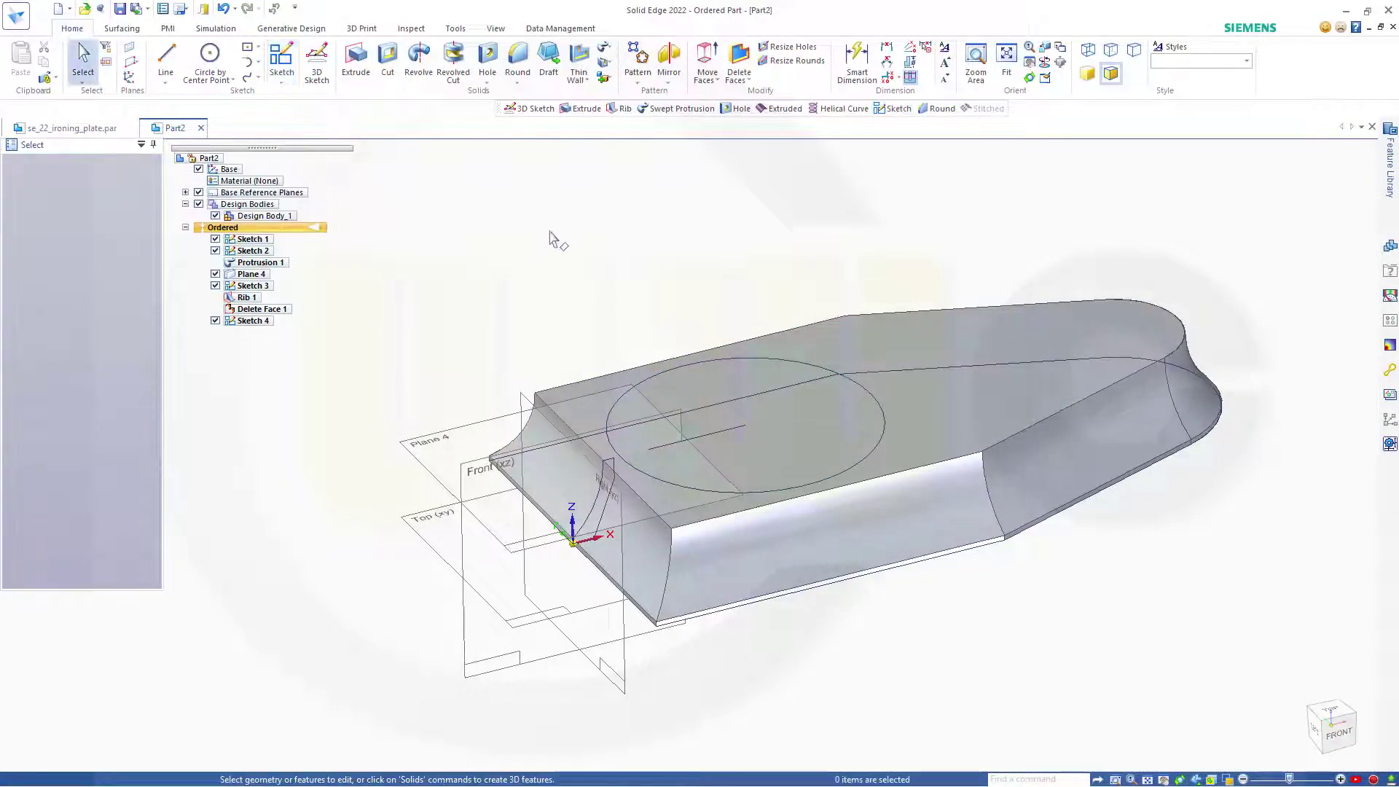
Build a helical curve on the 130 mm circle, flipped upward, tapering to a 20 mm end diameter.
{"action": "left_click", "coordinate": [122, 29]}
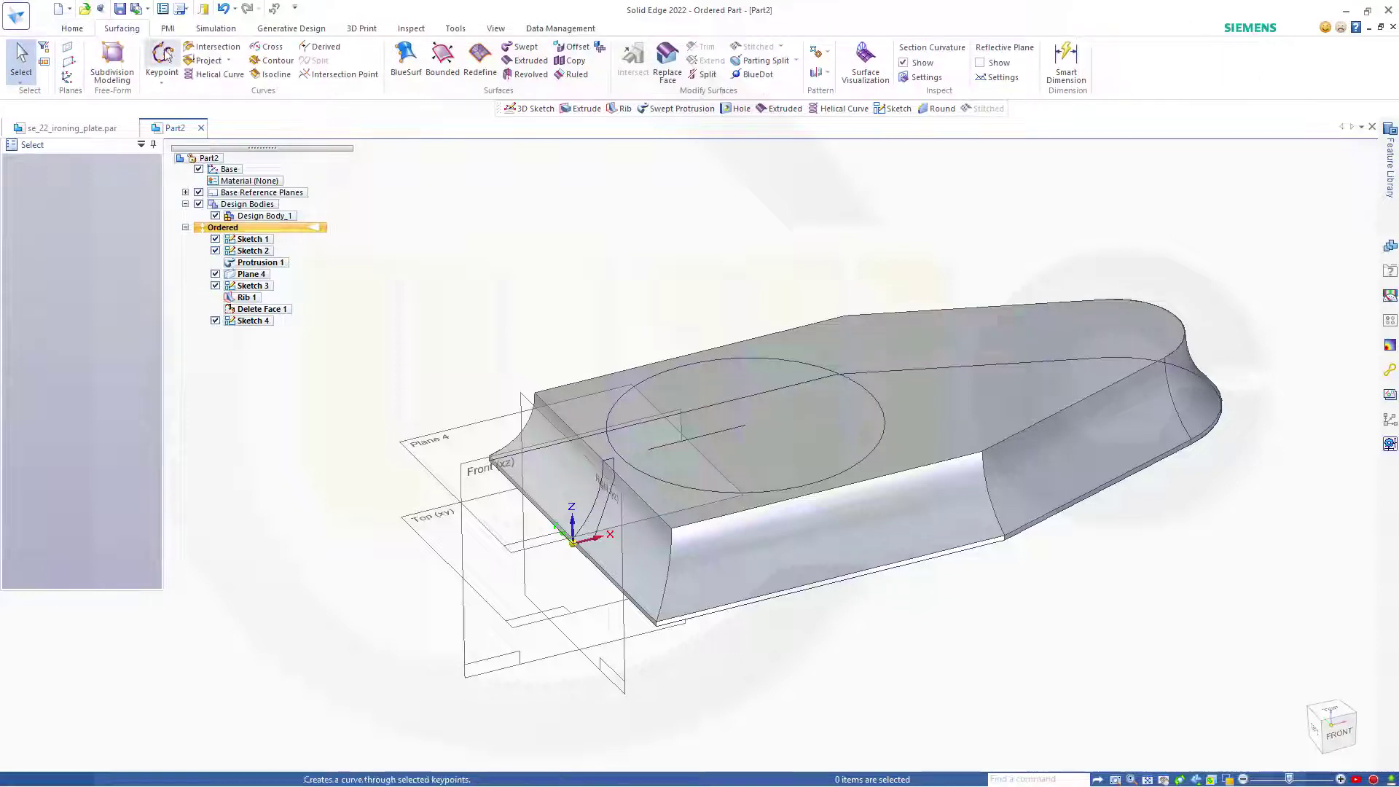
{"action": "left_click", "coordinate": [216, 74]}
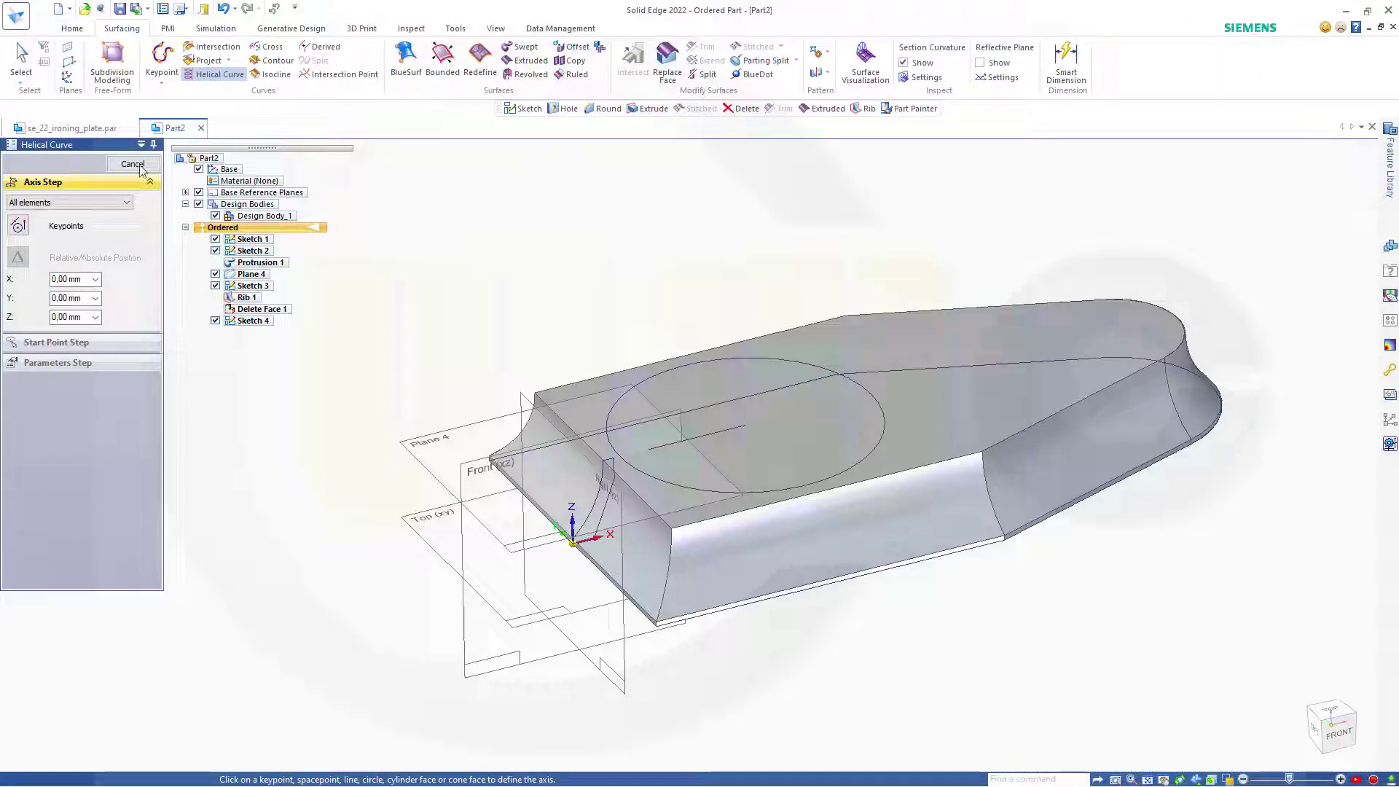
{"action": "left_click", "coordinate": [882, 433]}
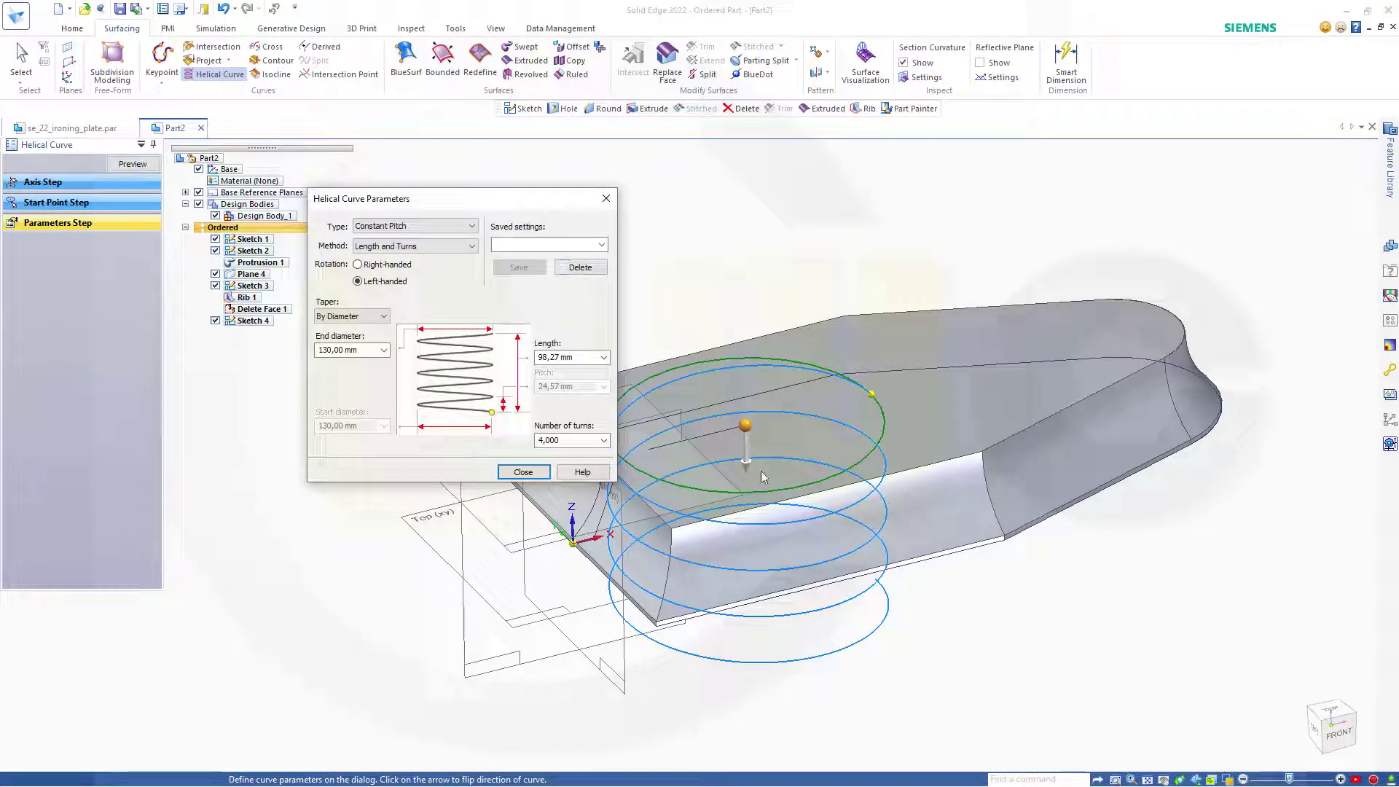
{"action": "left_click", "coordinate": [747, 467]}
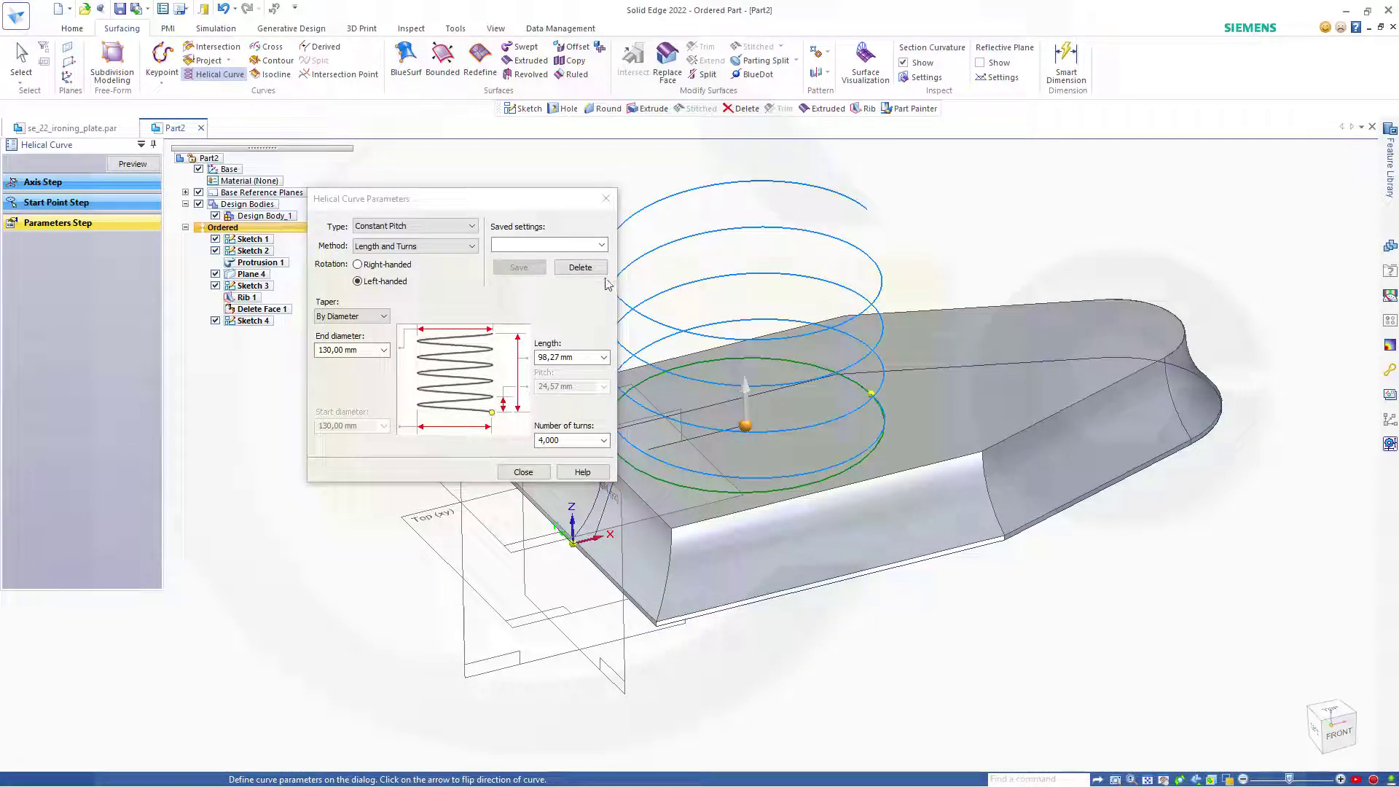
{"action": "middle_click_drag", "start_coordinate": [961, 406], "coordinate": [991, 562]}
{"action": "middle_click_drag", "start_coordinate": [1002, 487], "coordinate": [811, 446]}
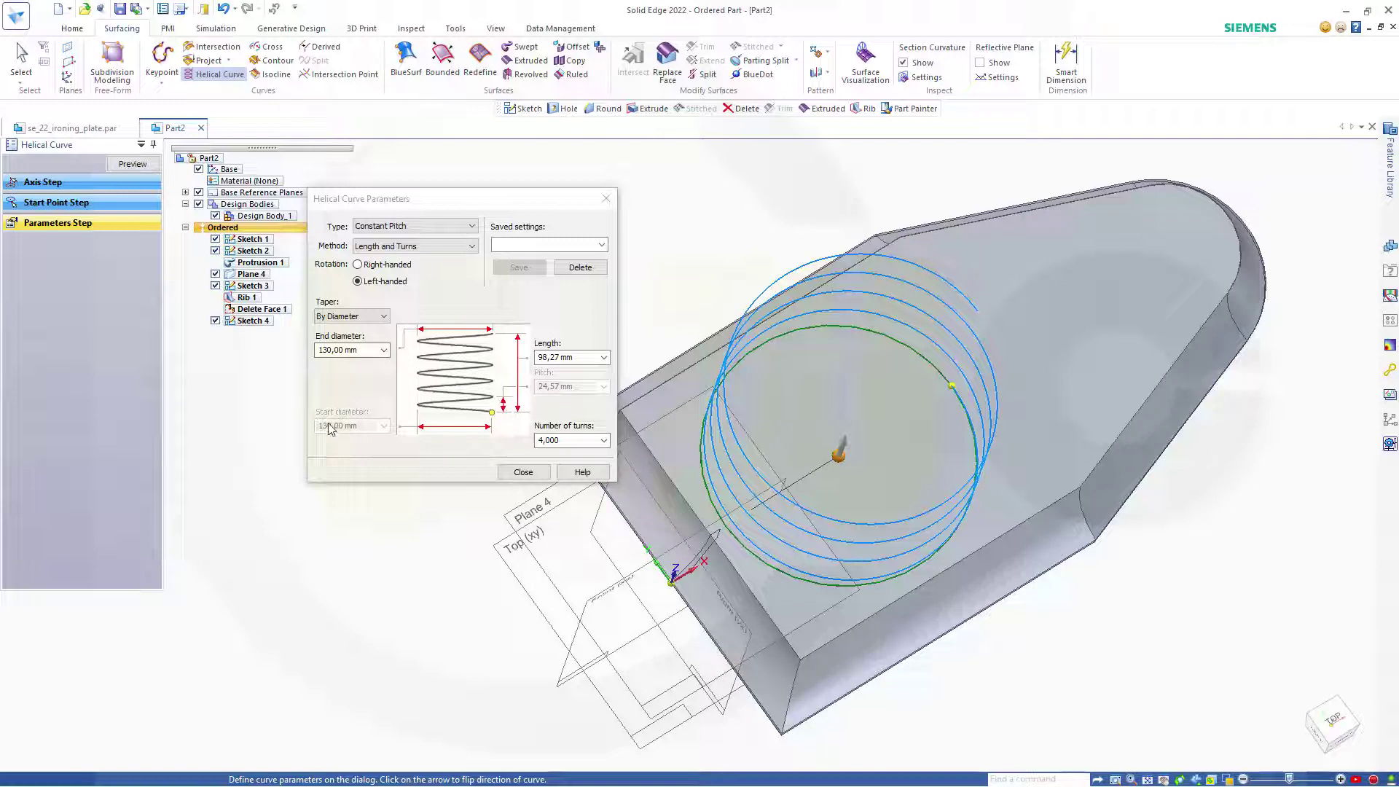
{"action": "left_click", "coordinate": [368, 349]}
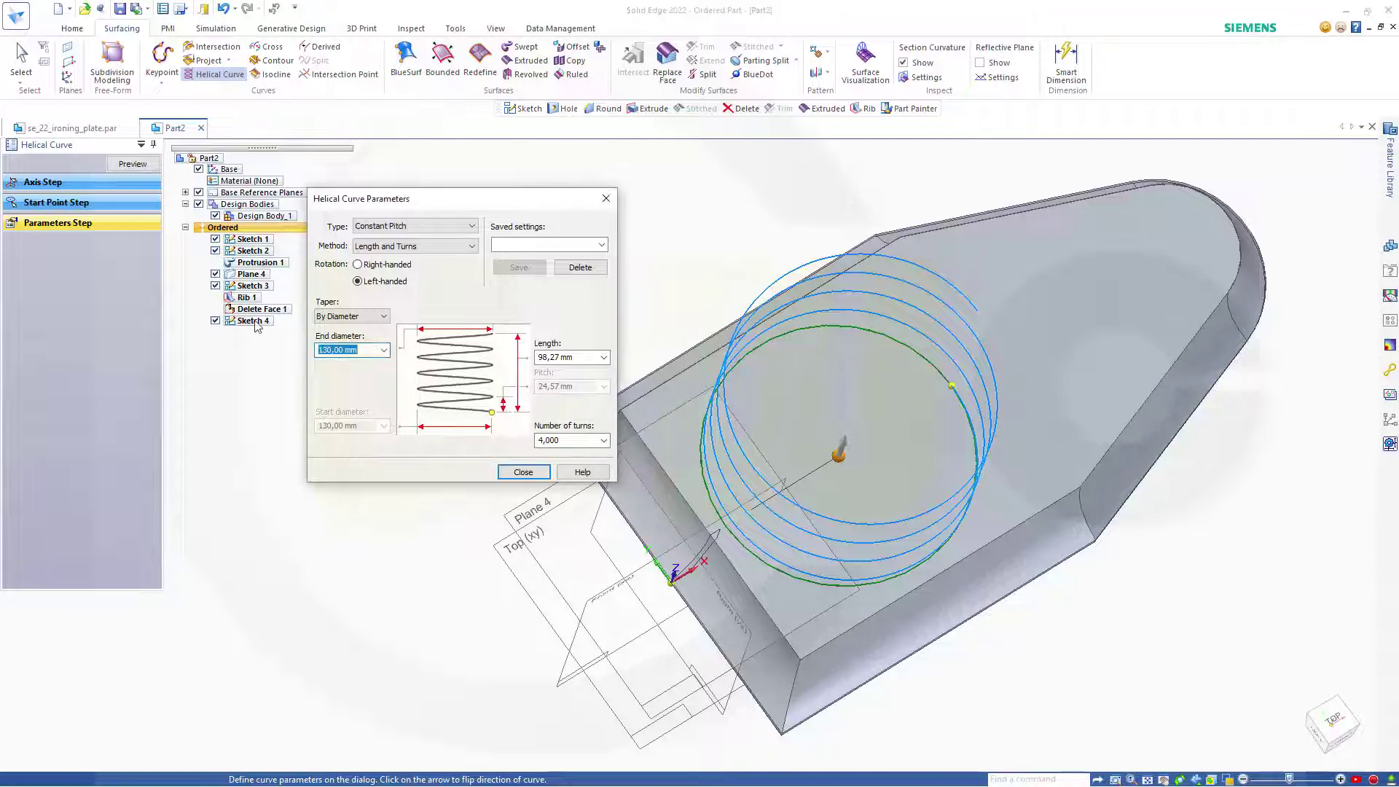
{"action": "type", "text": "20"}
{"action": "left_click", "coordinate": [523, 473]}
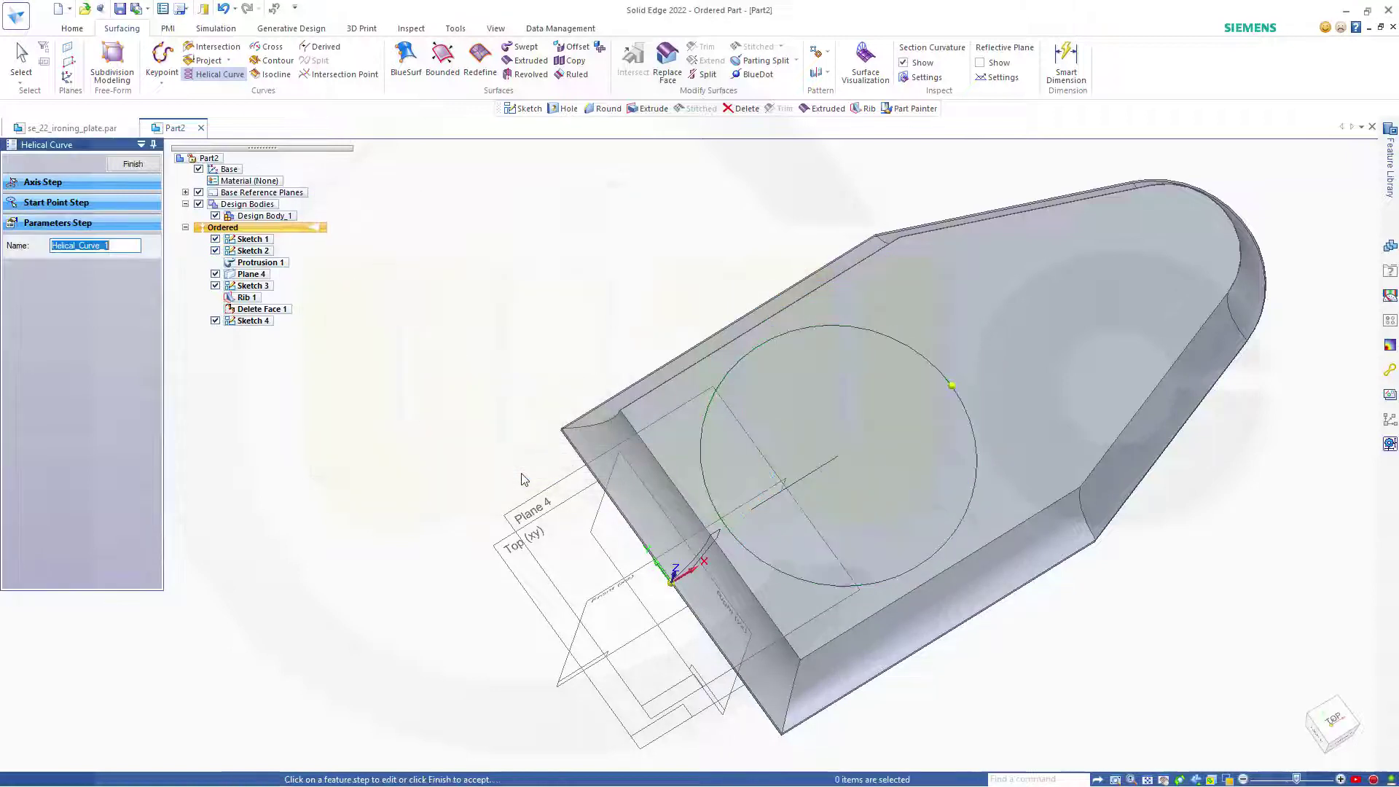
{"action": "middle_click_drag", "start_coordinate": [815, 396], "coordinate": [779, 384]}
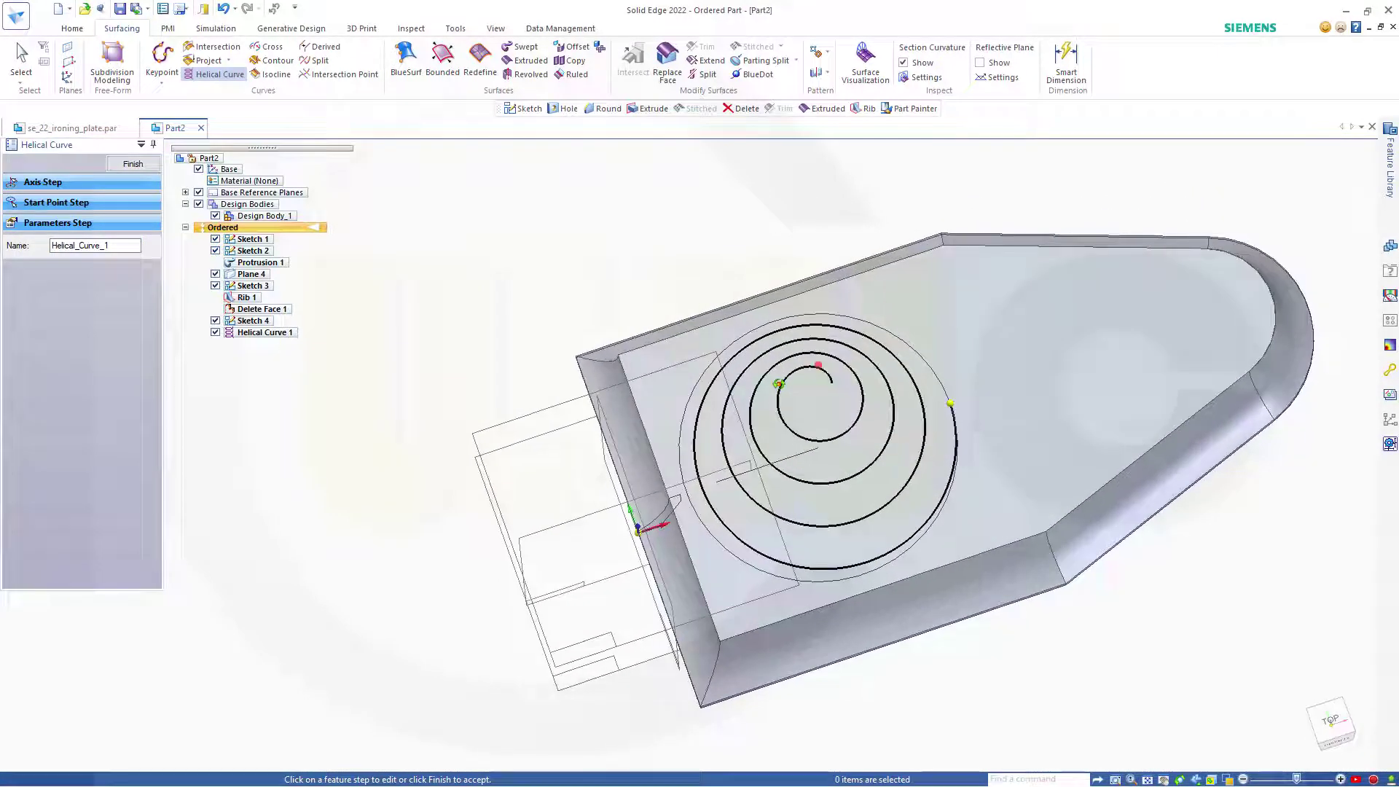
{"action": "left_click", "coordinate": [133, 163]}
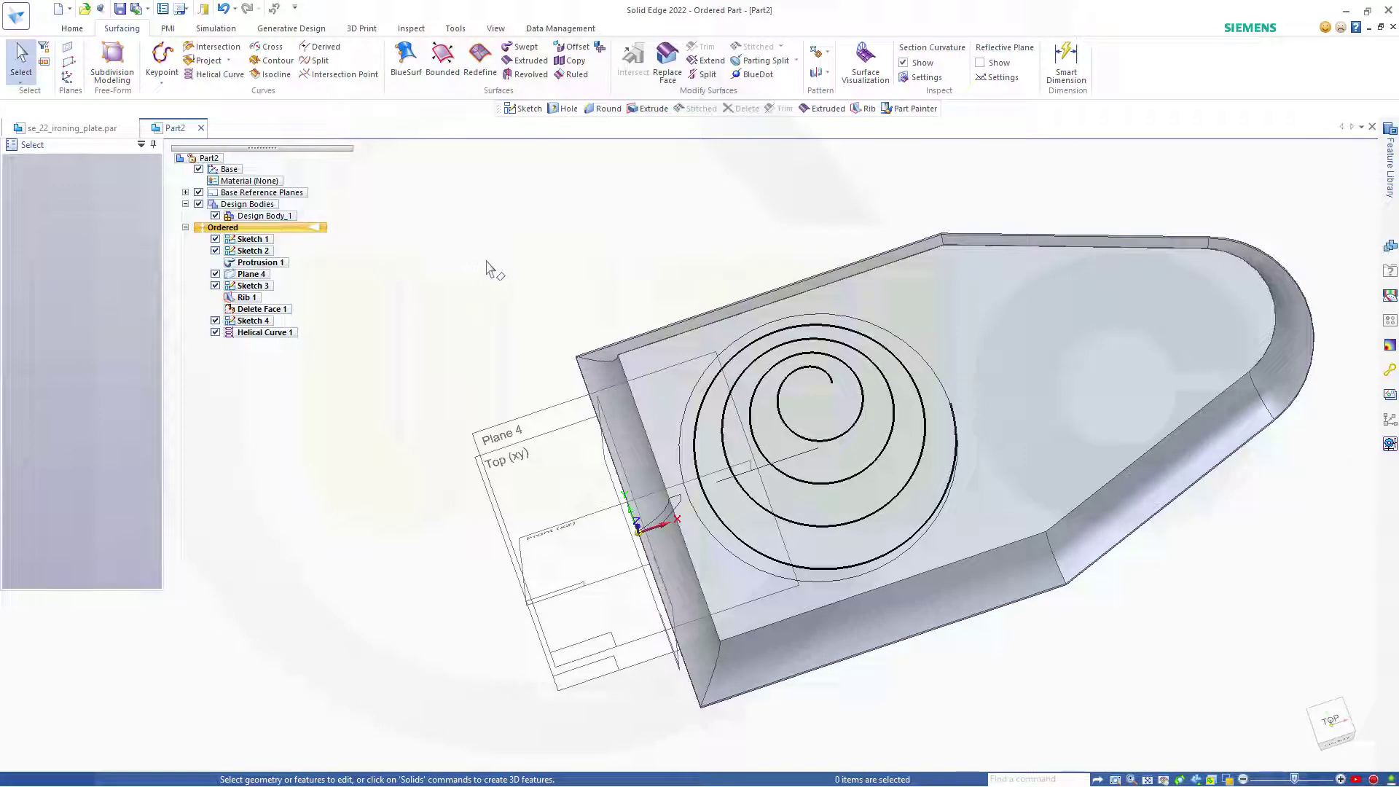
Place a 6 mm diameter hole on Plane 4 at the spiral's outer end point.
{"action": "middle_click_drag", "start_coordinate": [487, 268], "coordinate": [1094, 565]}
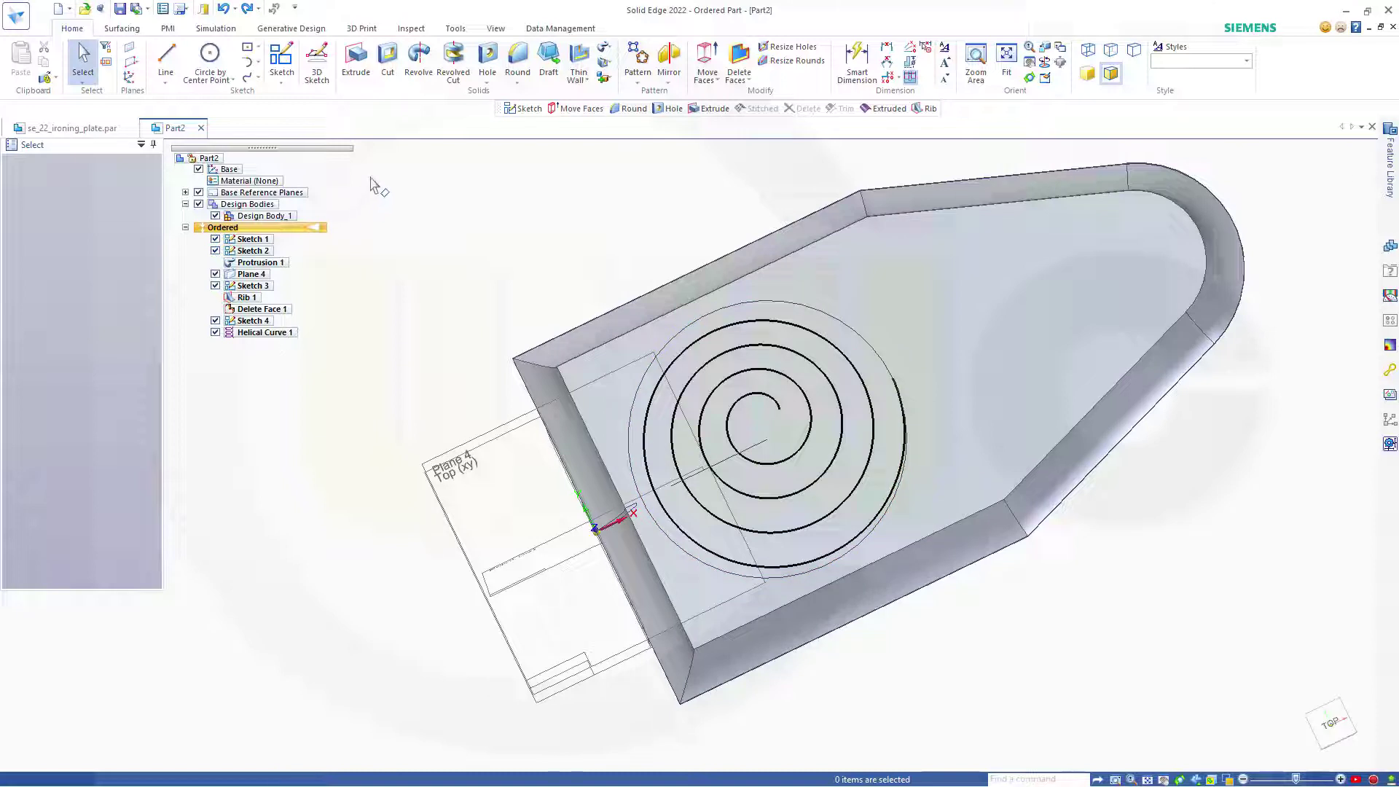
{"action": "left_click", "coordinate": [487, 60]}
{"action": "middle_click_drag", "start_coordinate": [438, 317], "coordinate": [470, 448]}
{"action": "left_click", "coordinate": [473, 457]}
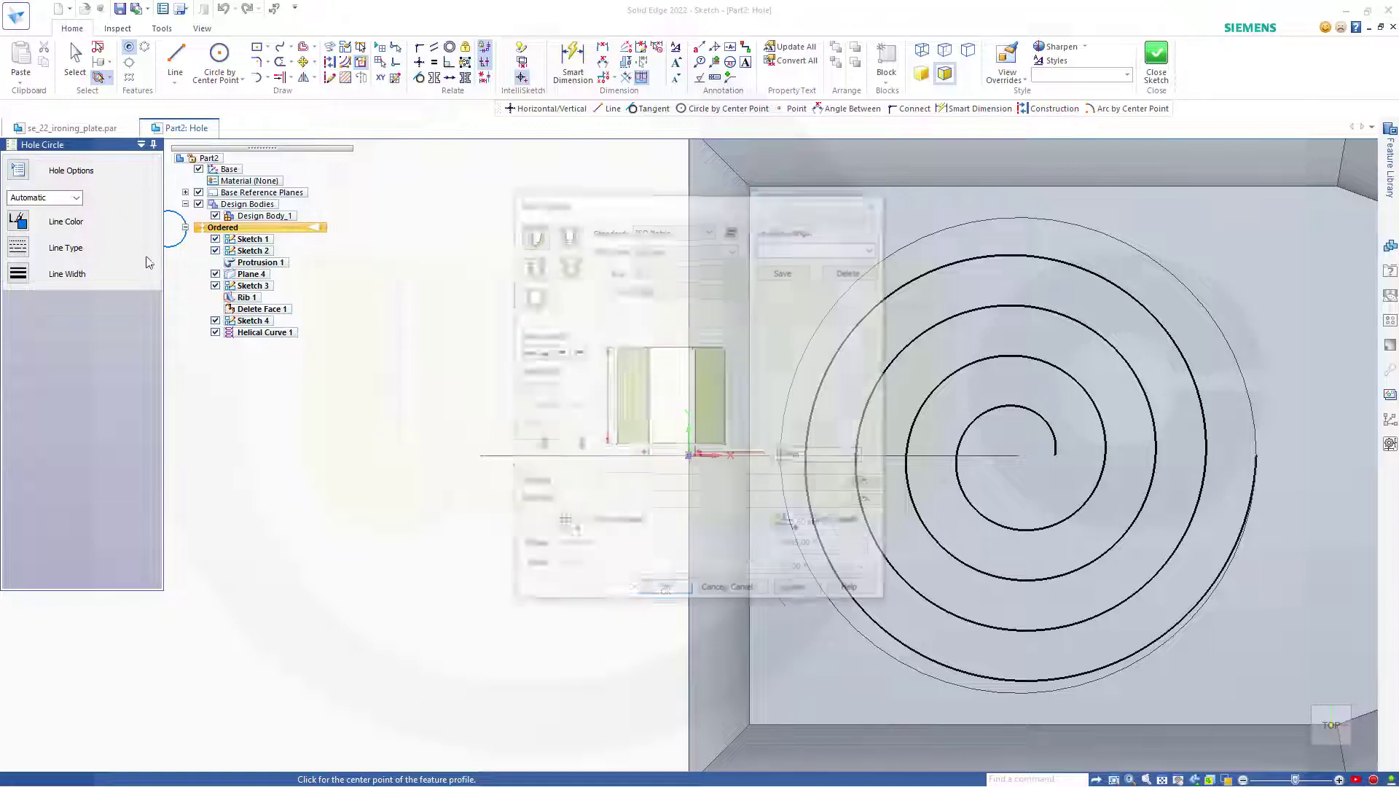
{"action": "left_click", "coordinate": [817, 456]}
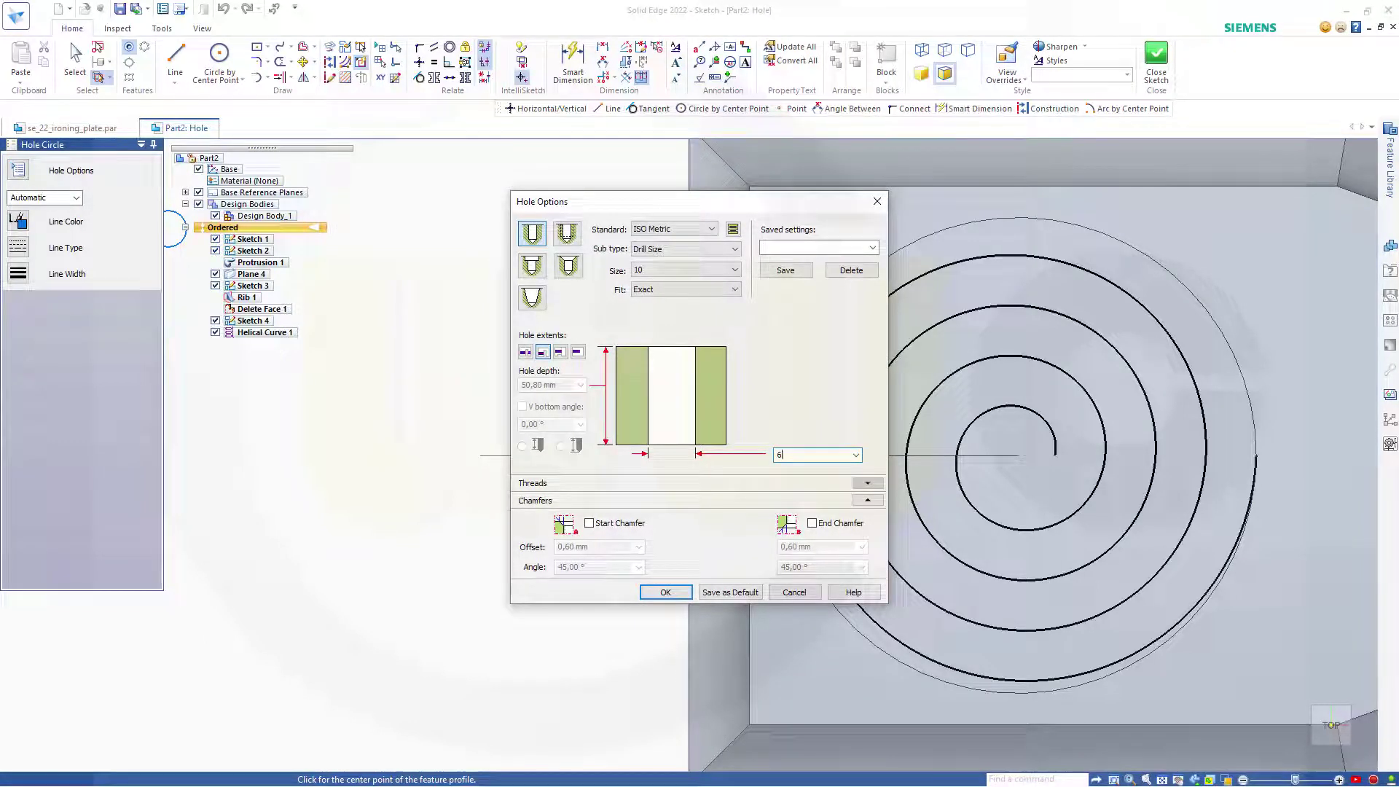
{"action": "left_click", "coordinate": [526, 353]}
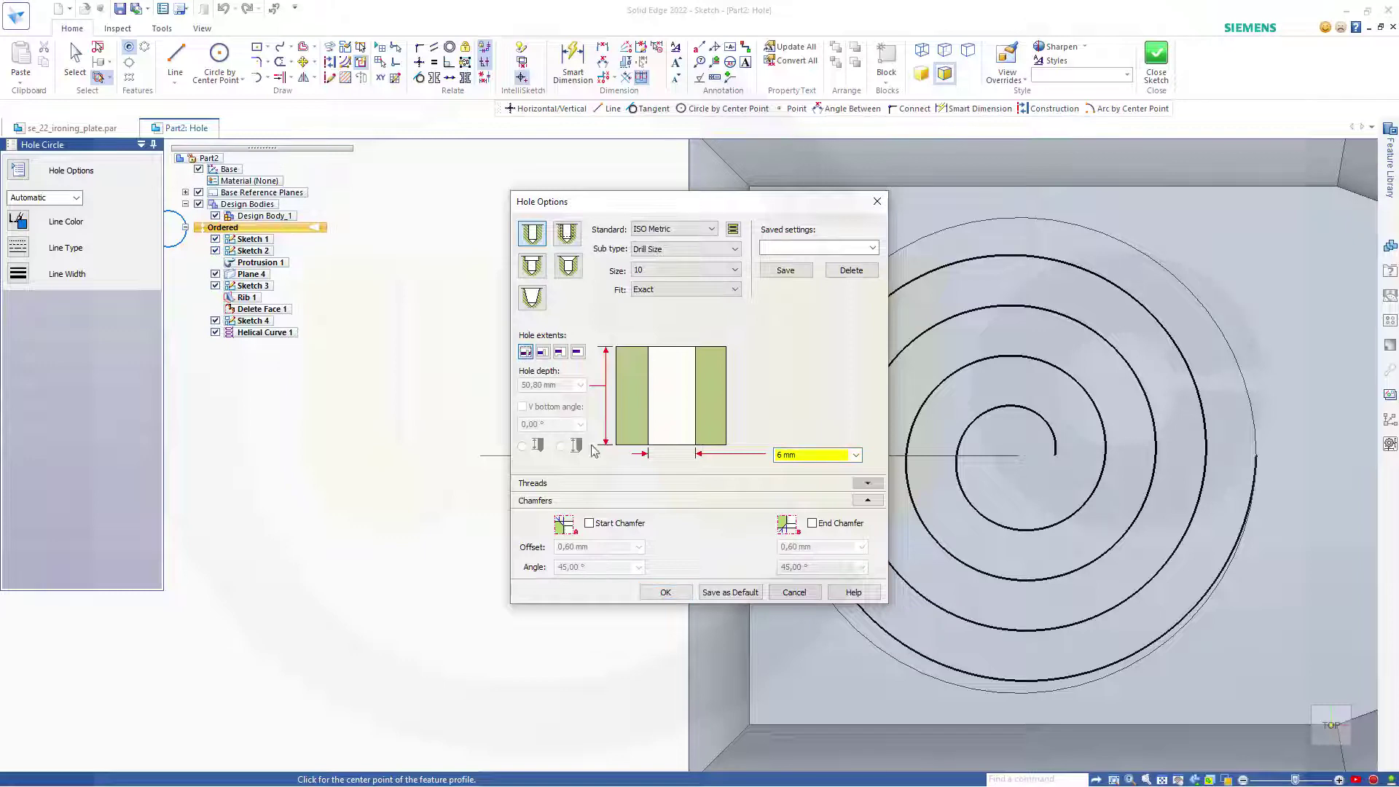
{"action": "left_click", "coordinate": [674, 591]}
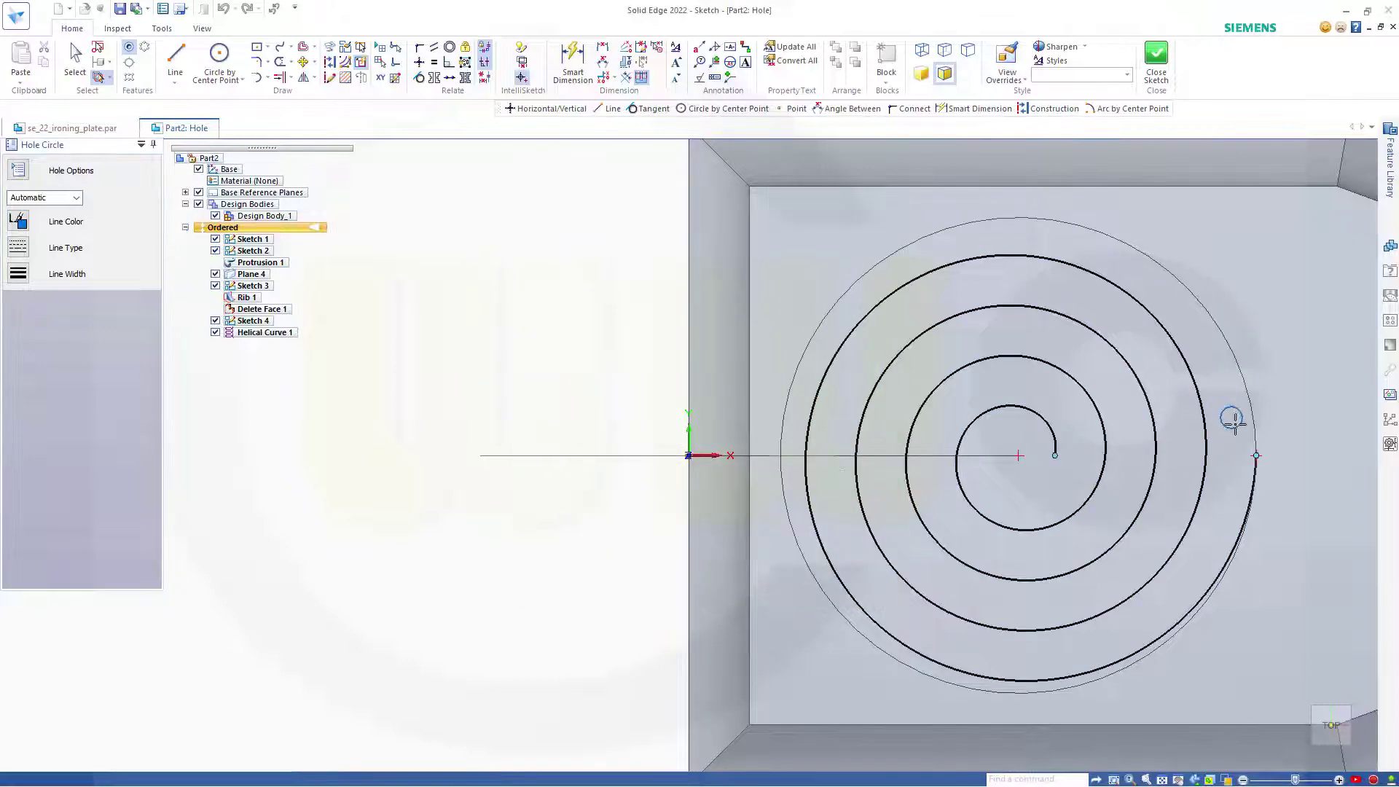
{"action": "left_click", "coordinate": [1256, 455]}
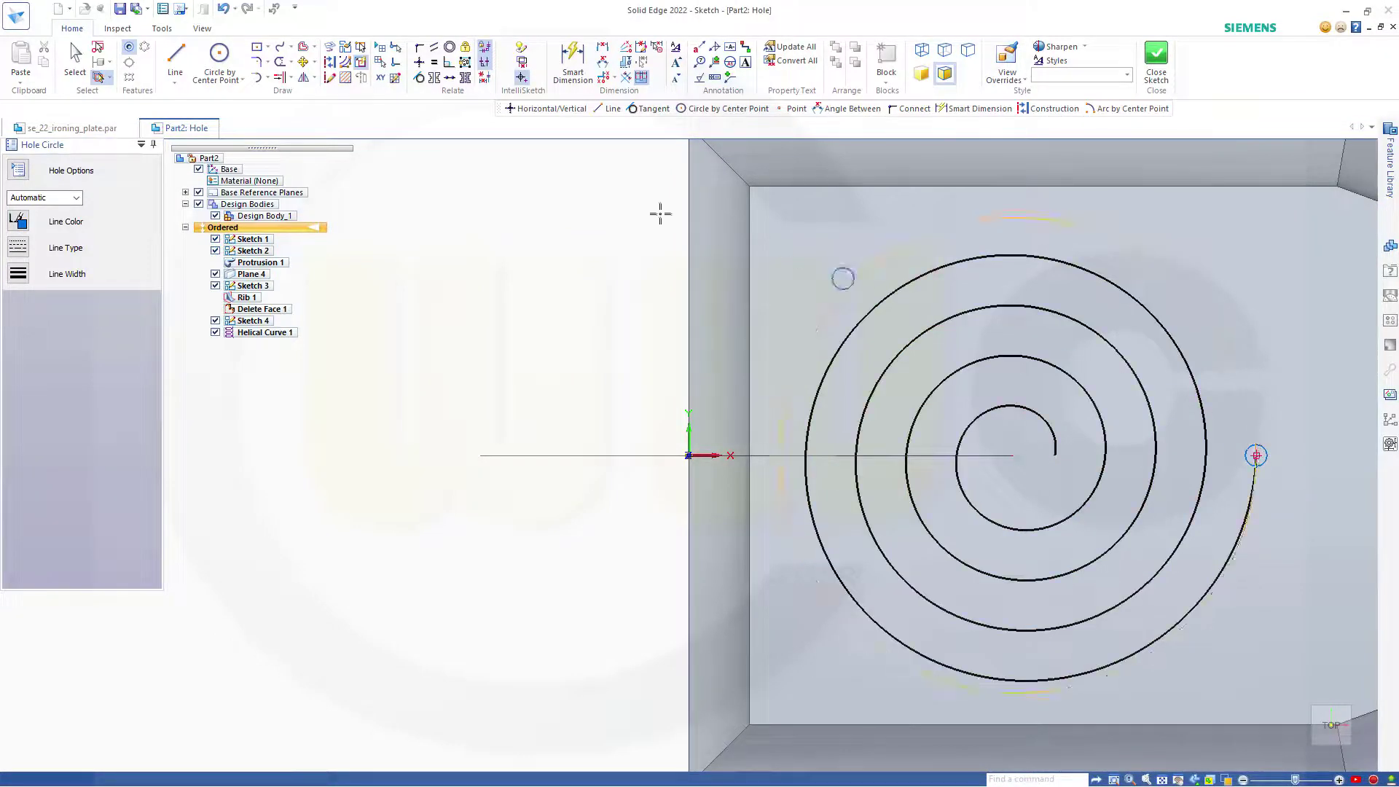
{"action": "left_click", "coordinate": [1157, 58]}
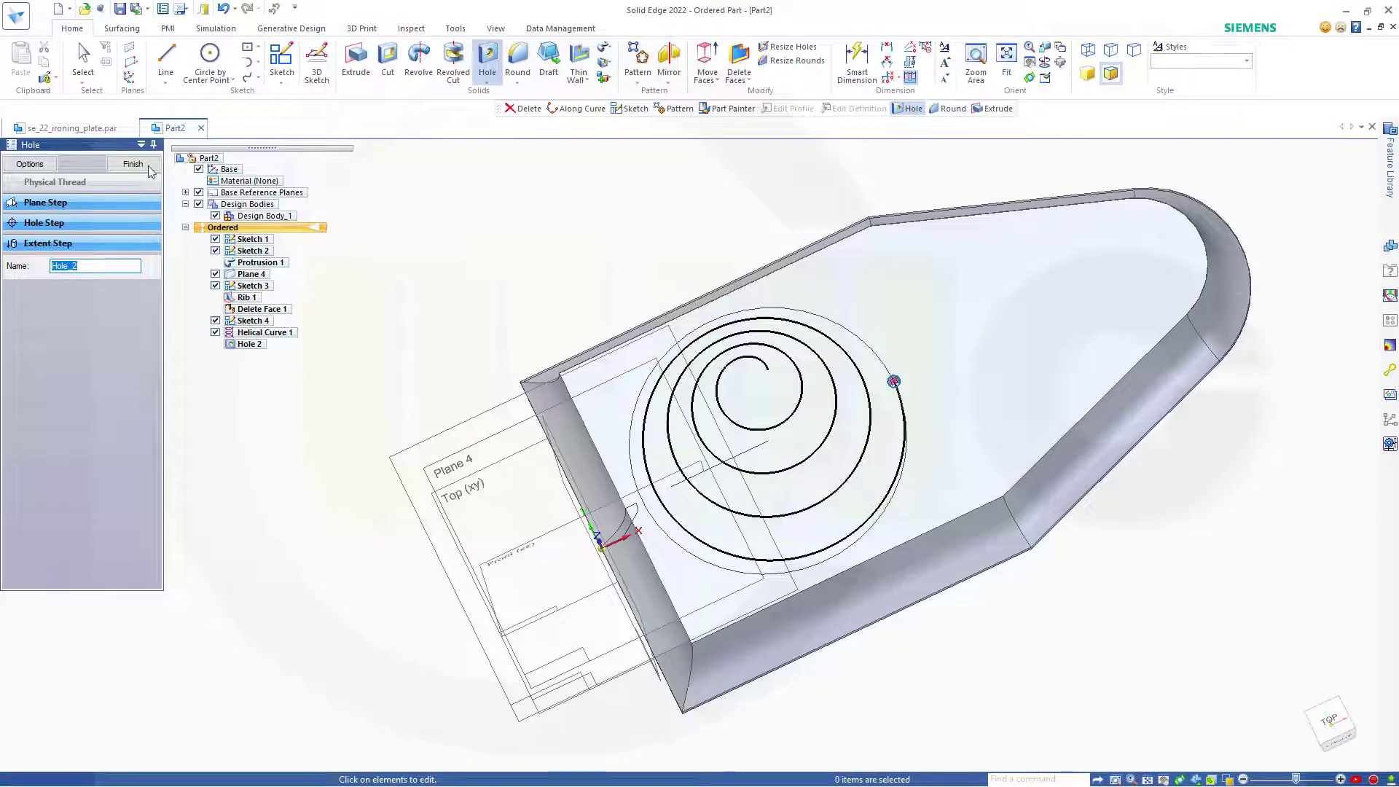
{"action": "left_click", "coordinate": [134, 164]}
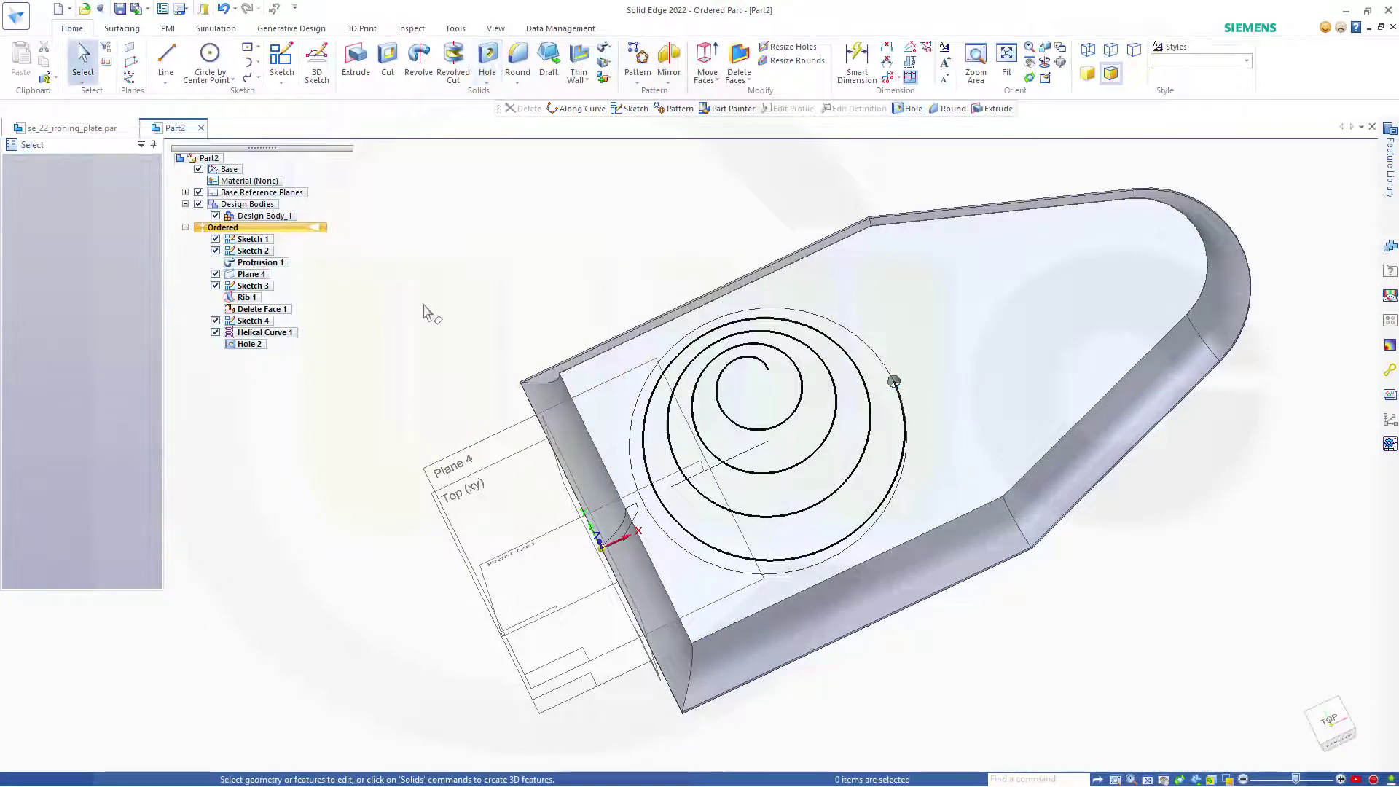
{"action": "mouse_move", "coordinate": [430, 325]}
{"action": "middle_mouse_down"}
{"action": "mouse_move", "coordinate": [415, 349]}
{"action": "mouse_move", "coordinate": [437, 288]}
{"action": "mouse_move", "coordinate": [431, 243]}
{"action": "mouse_move", "coordinate": [436, 275]}
{"action": "middle_mouse_up"}
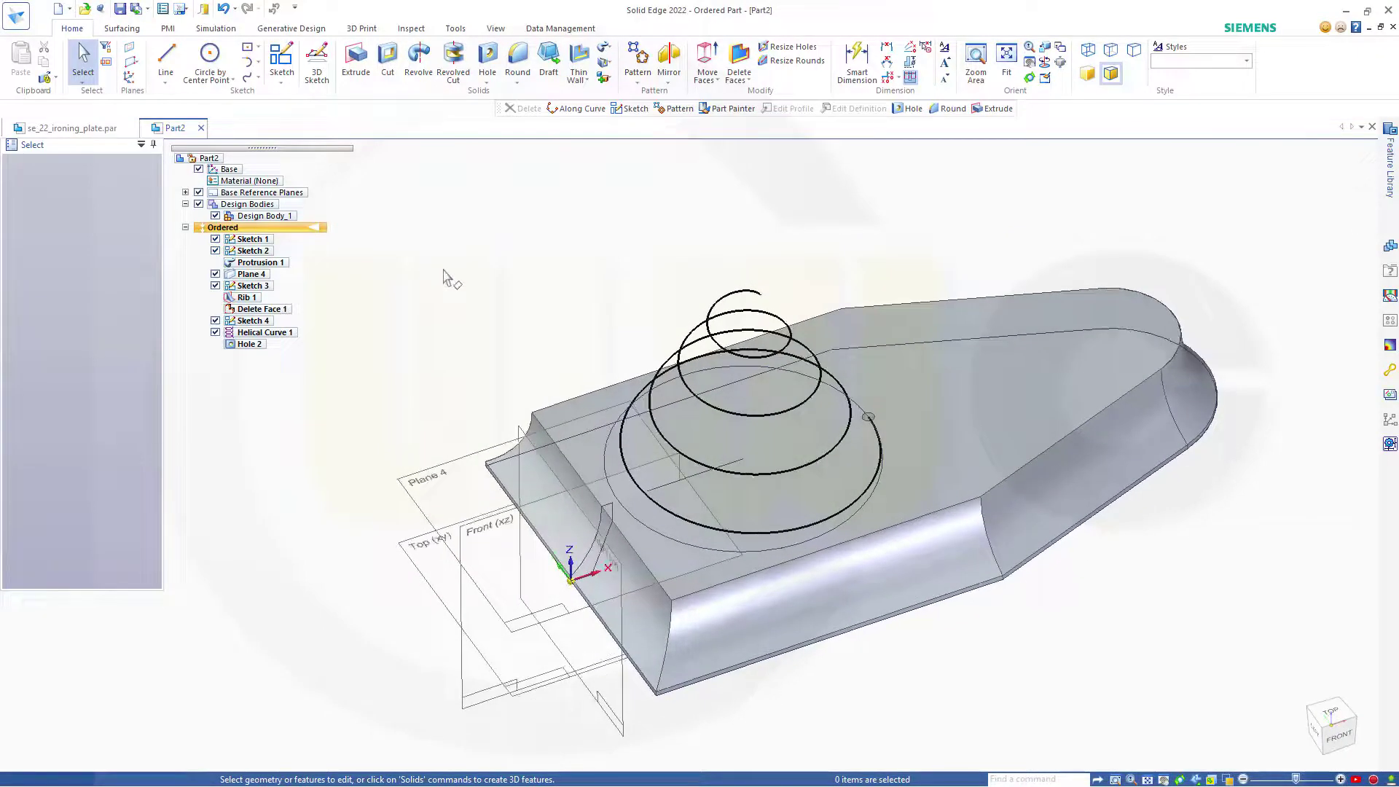
Start an Along Curve pattern of Hole 2 on the helical curve, anchored at the helix end.
{"action": "left_click", "coordinate": [638, 78]}
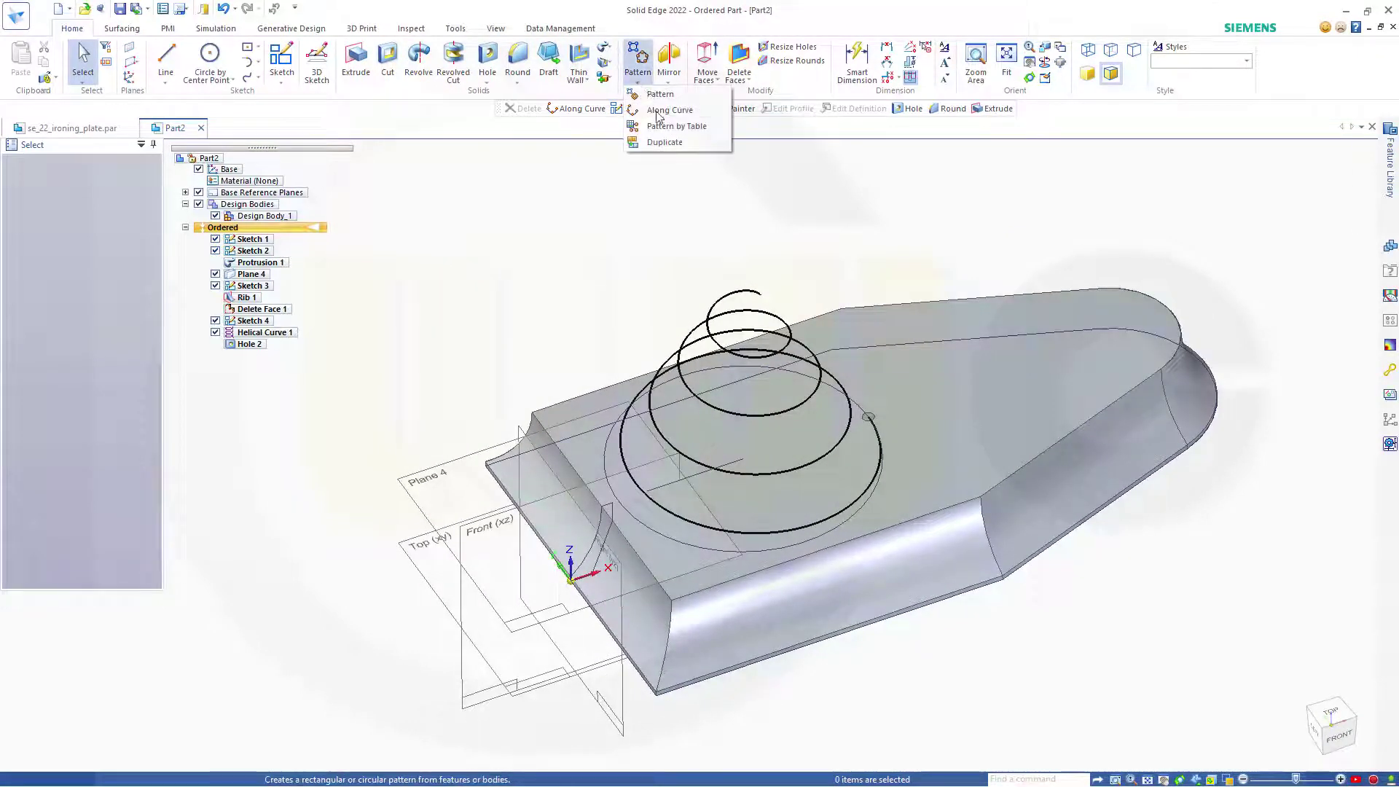
{"action": "left_click", "coordinate": [658, 116]}
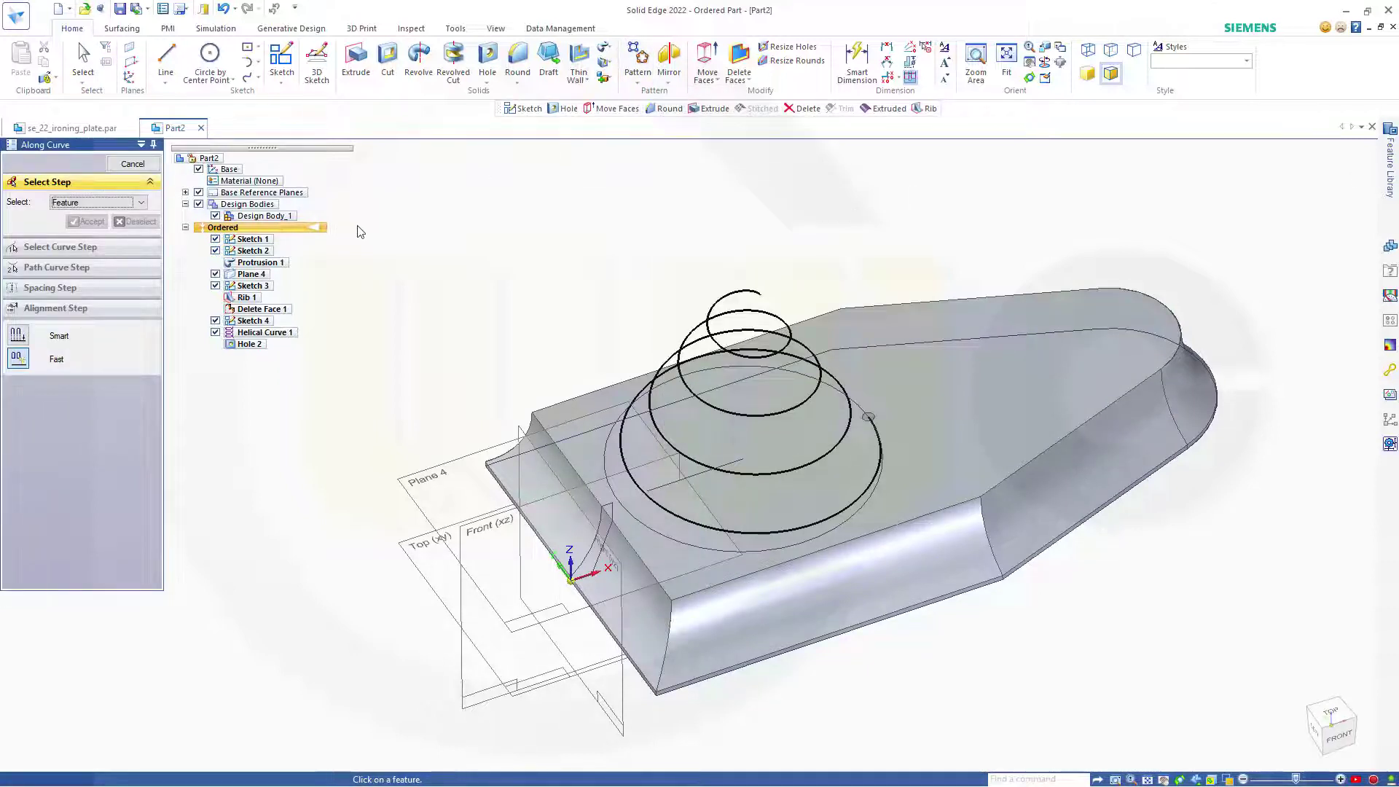
{"action": "left_click", "coordinate": [248, 344]}
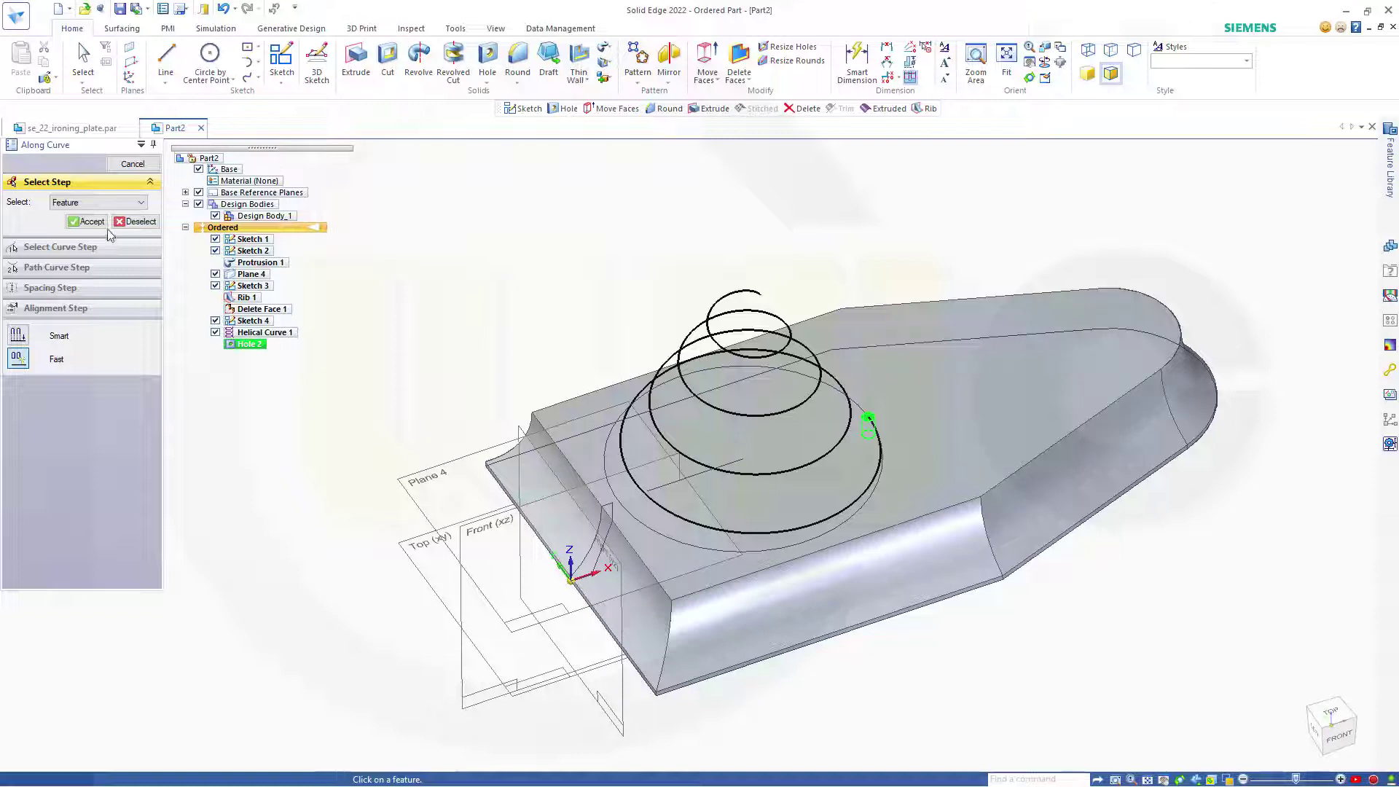
{"action": "left_click", "coordinate": [88, 221]}
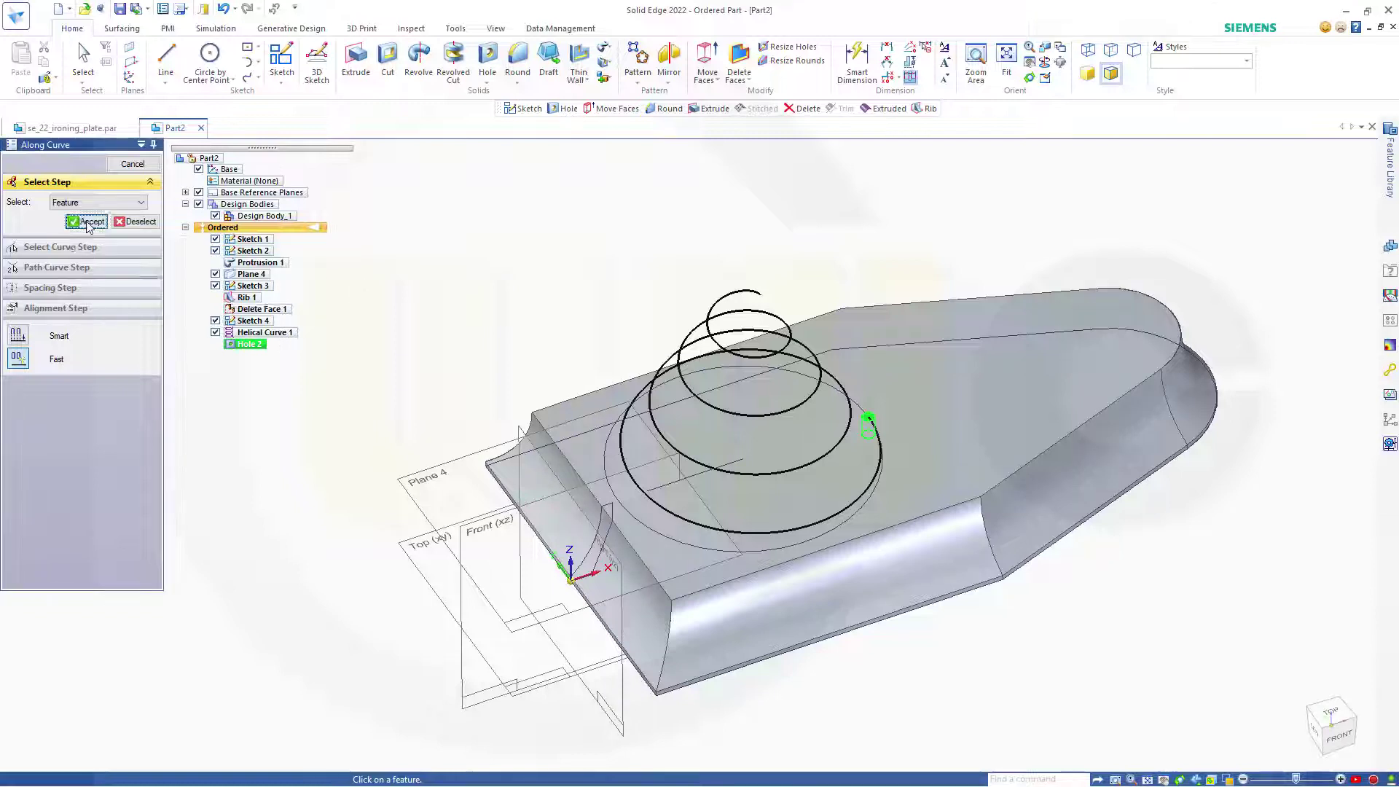
{"action": "left_click", "coordinate": [837, 508]}
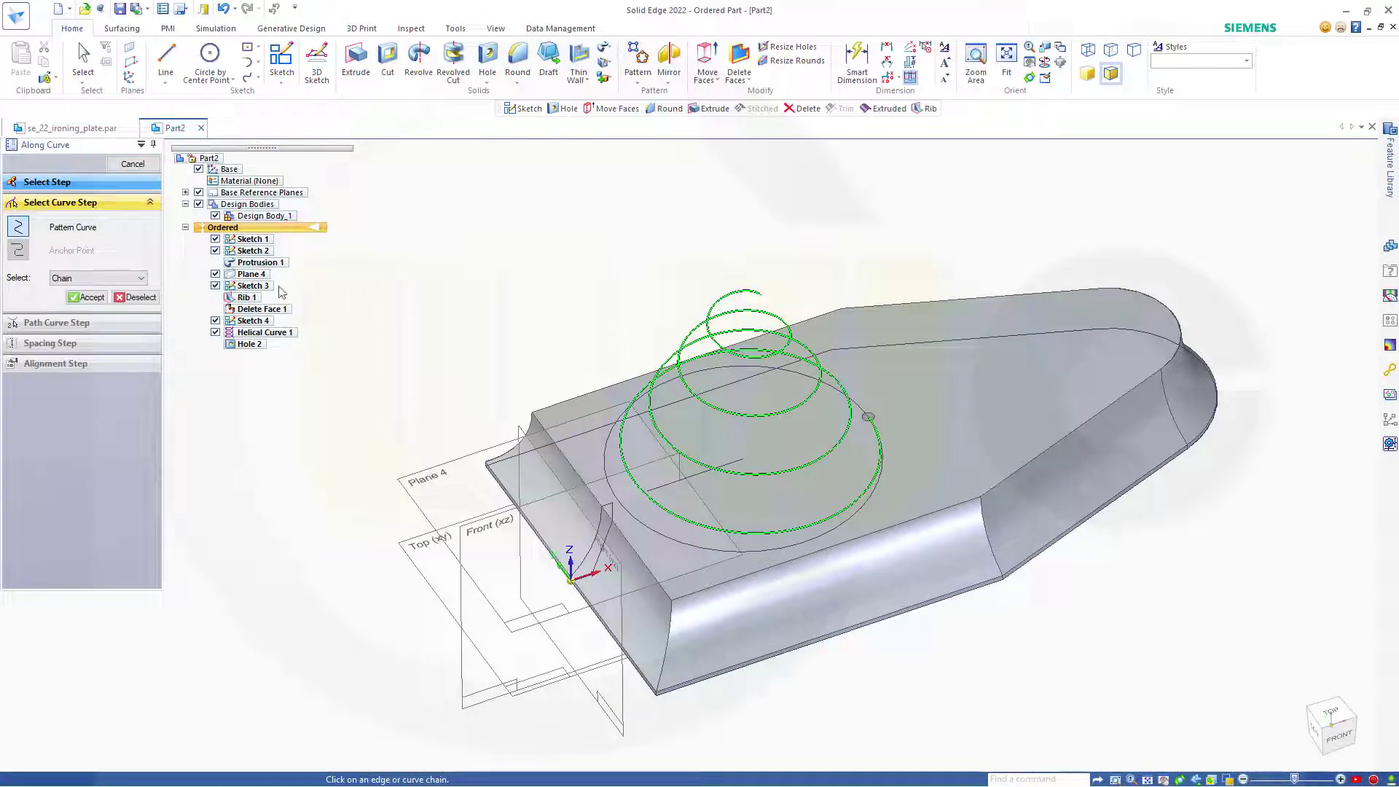
{"action": "left_click", "coordinate": [86, 297]}
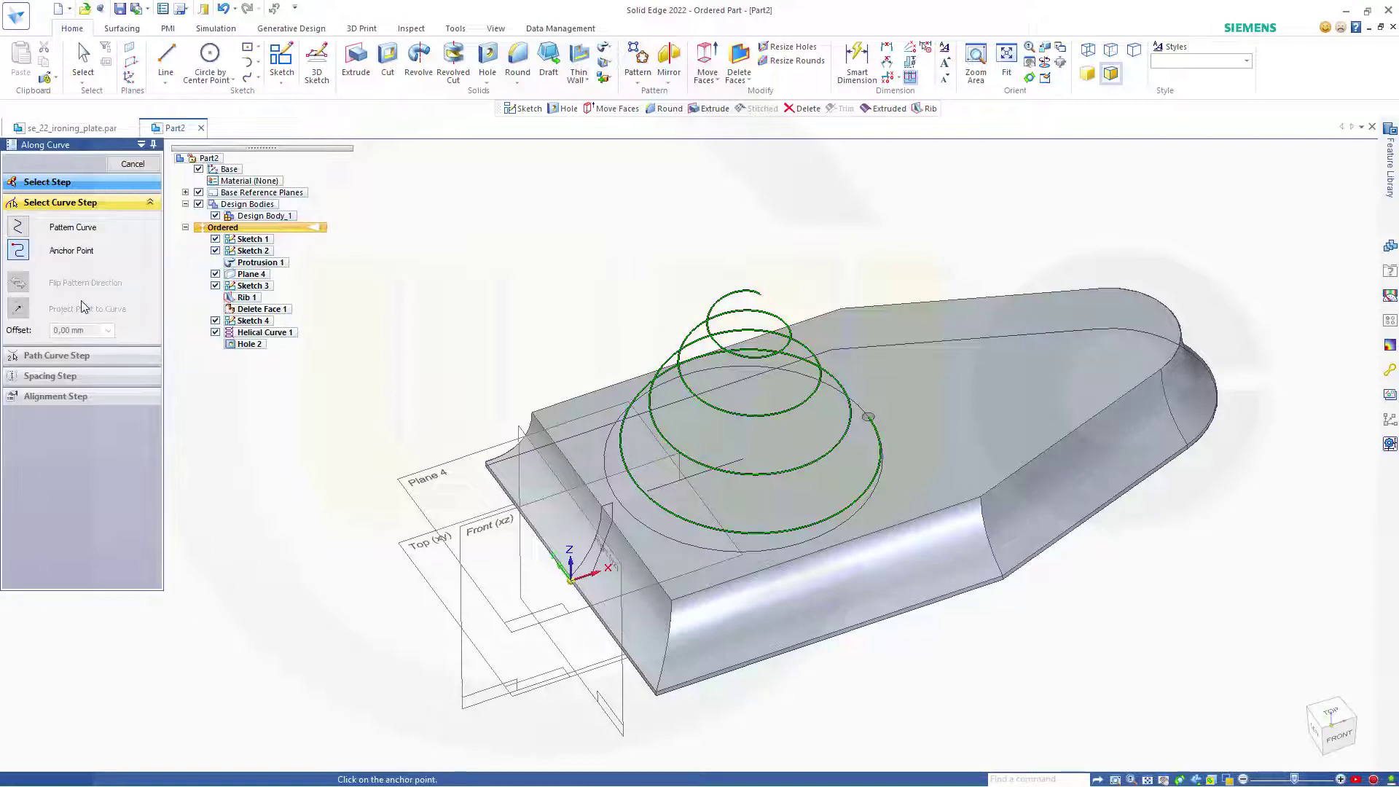
{"action": "left_click", "coordinate": [869, 419]}
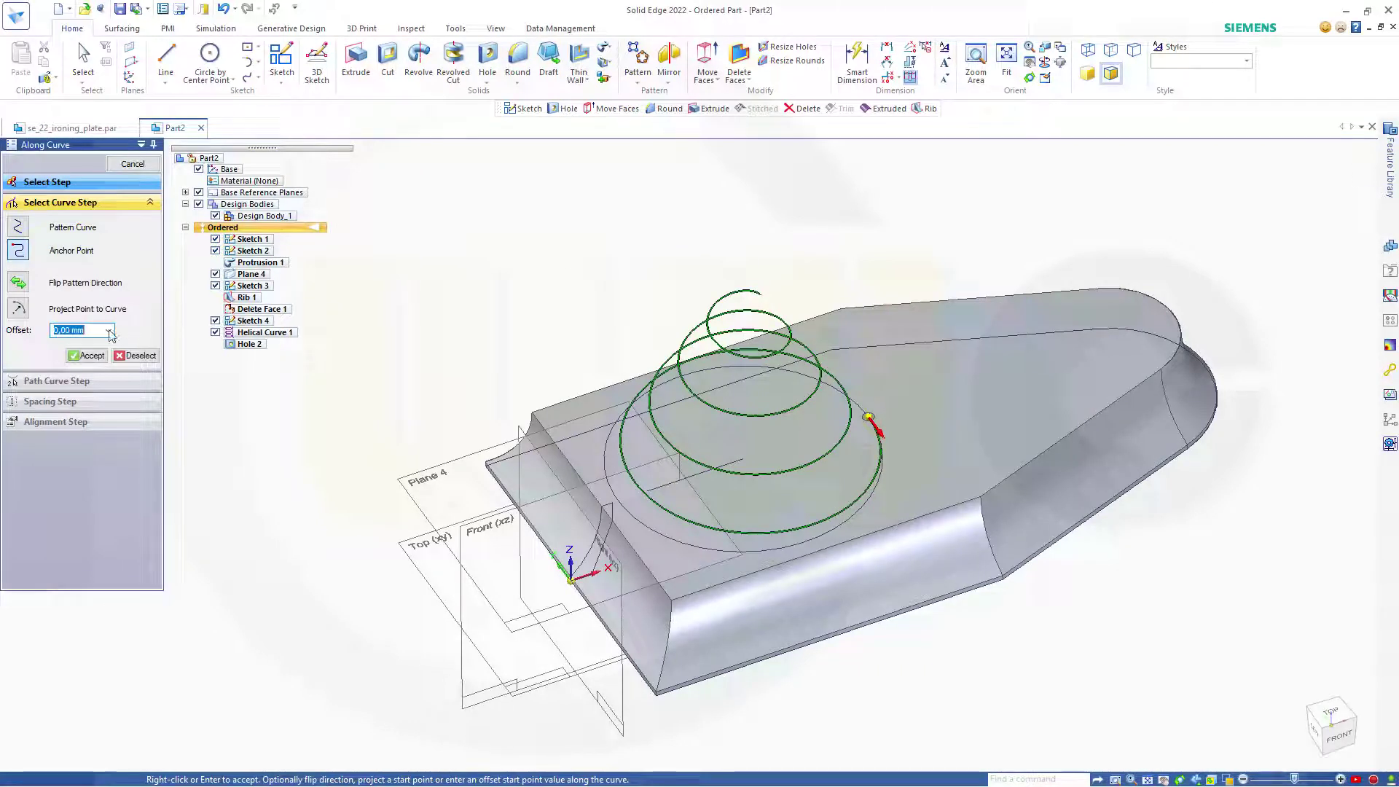
{"action": "left_click", "coordinate": [88, 356]}
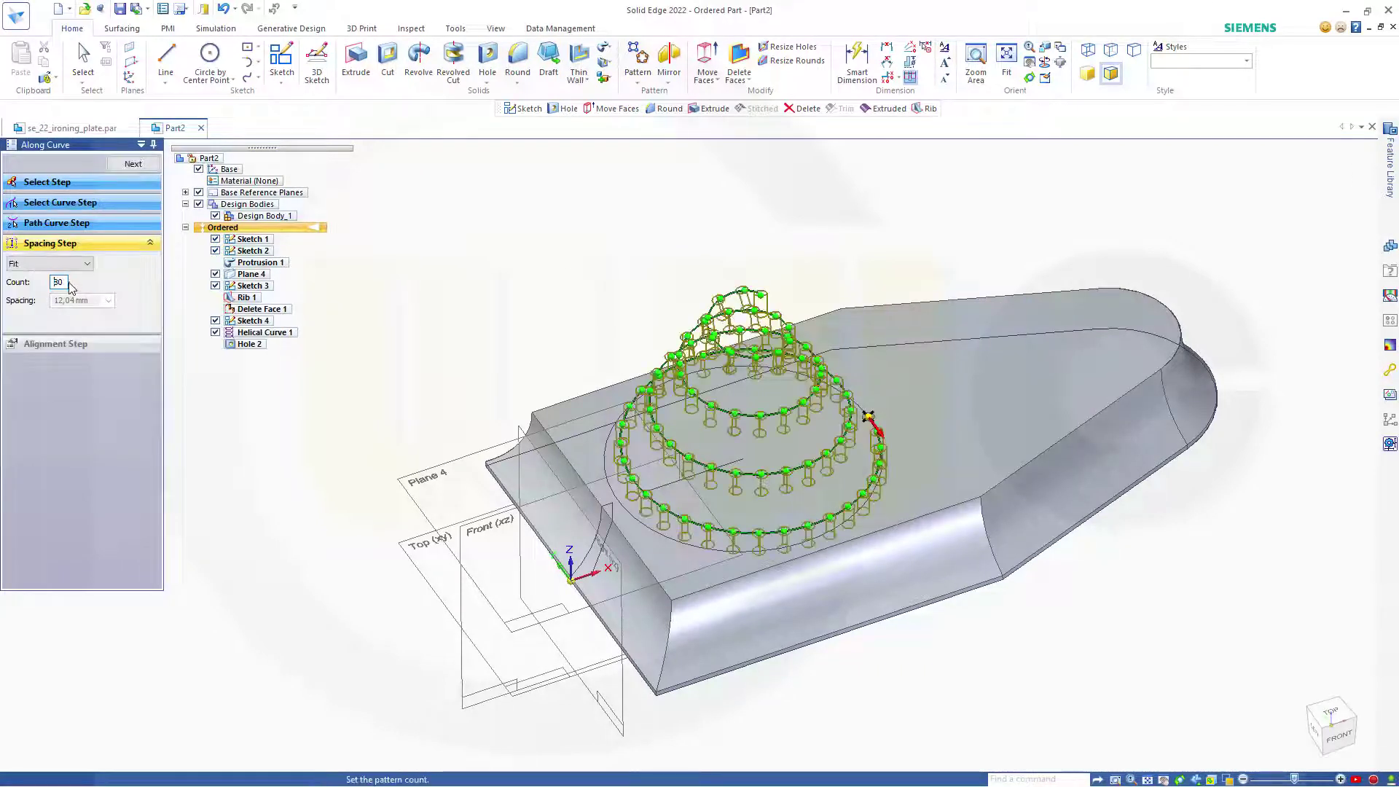
Confirm the pattern count, align occurrences using Plane 4, preview, and finish the pattern.
{"action": "left_click_drag", "start_coordinate": [67, 287], "coordinate": [47, 290]}
{"action": "key", "text": "Return"}
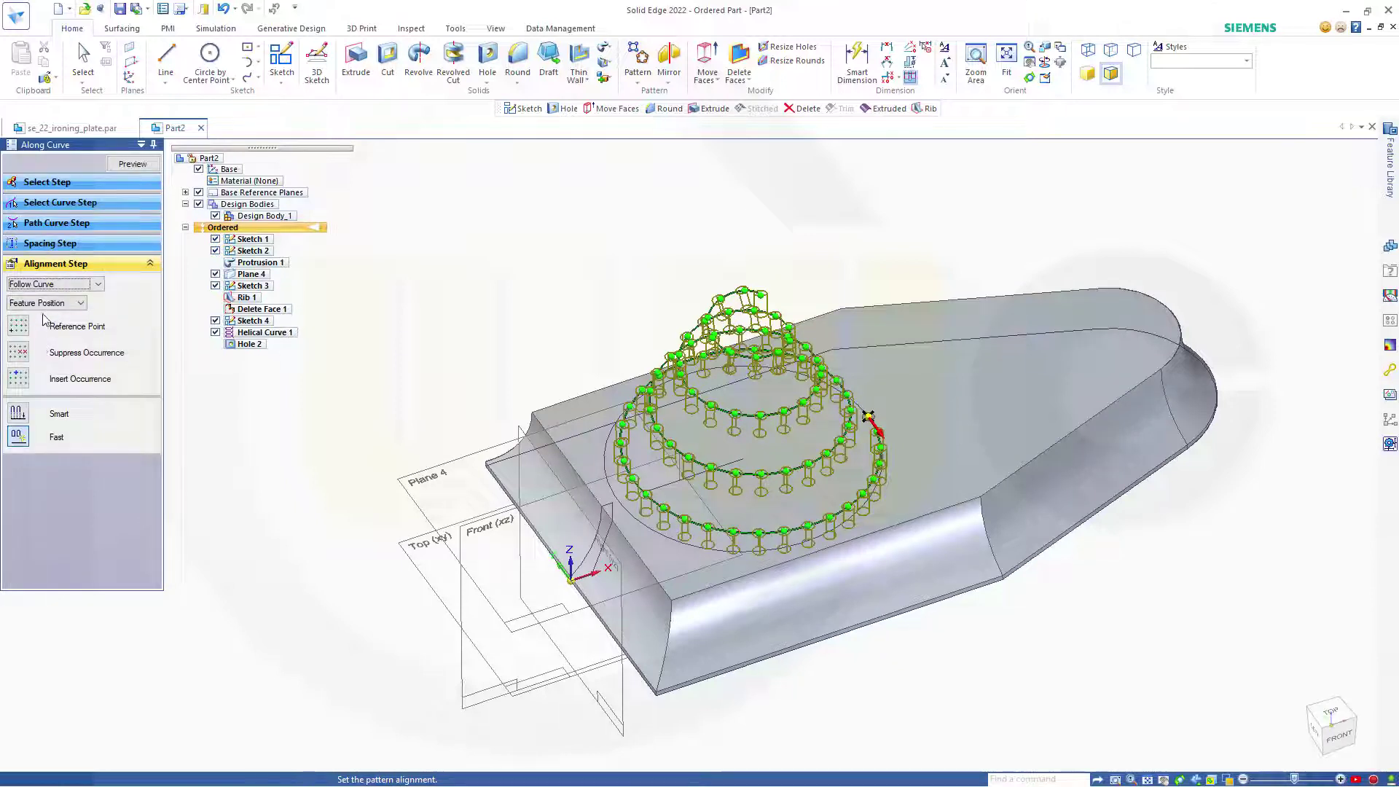
{"action": "left_click", "coordinate": [98, 284]}
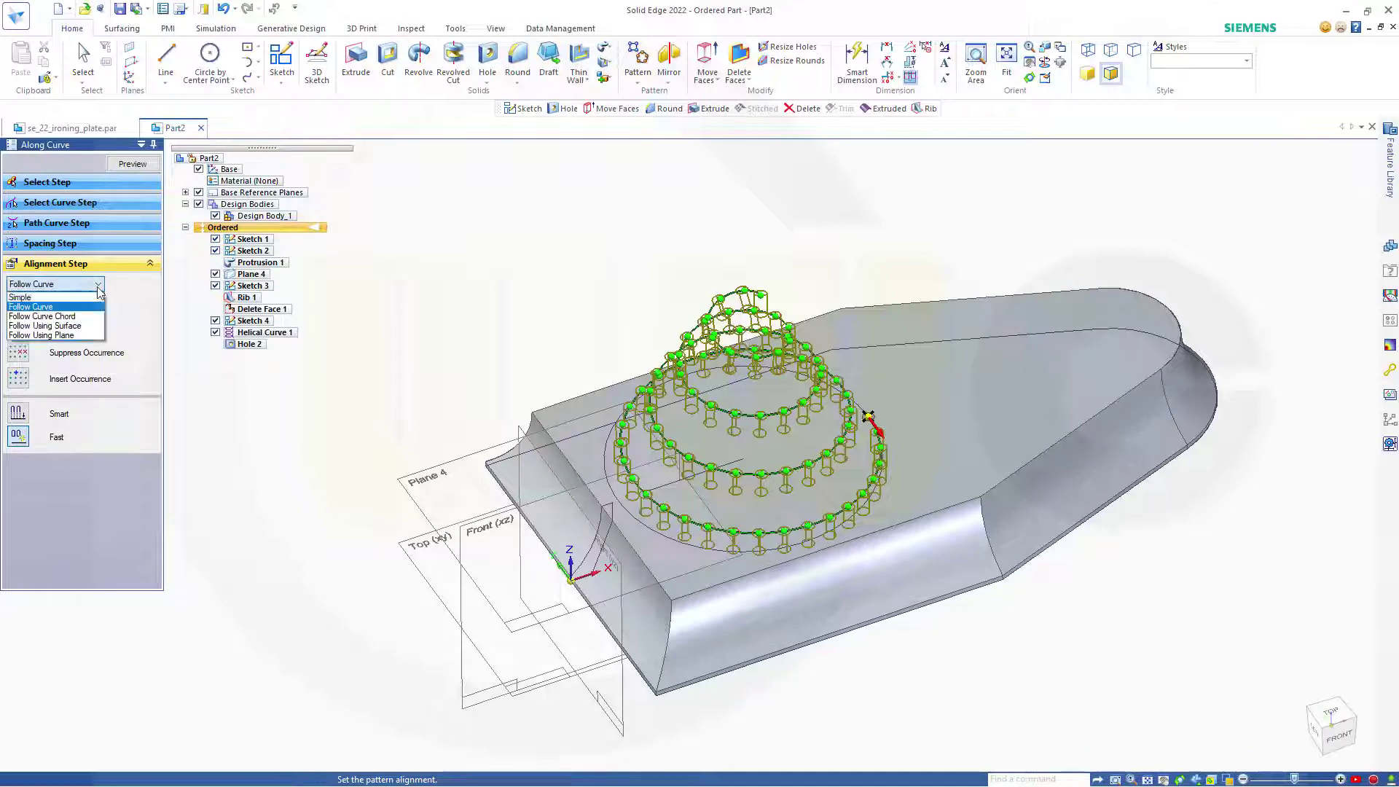
{"action": "left_click", "coordinate": [44, 335]}
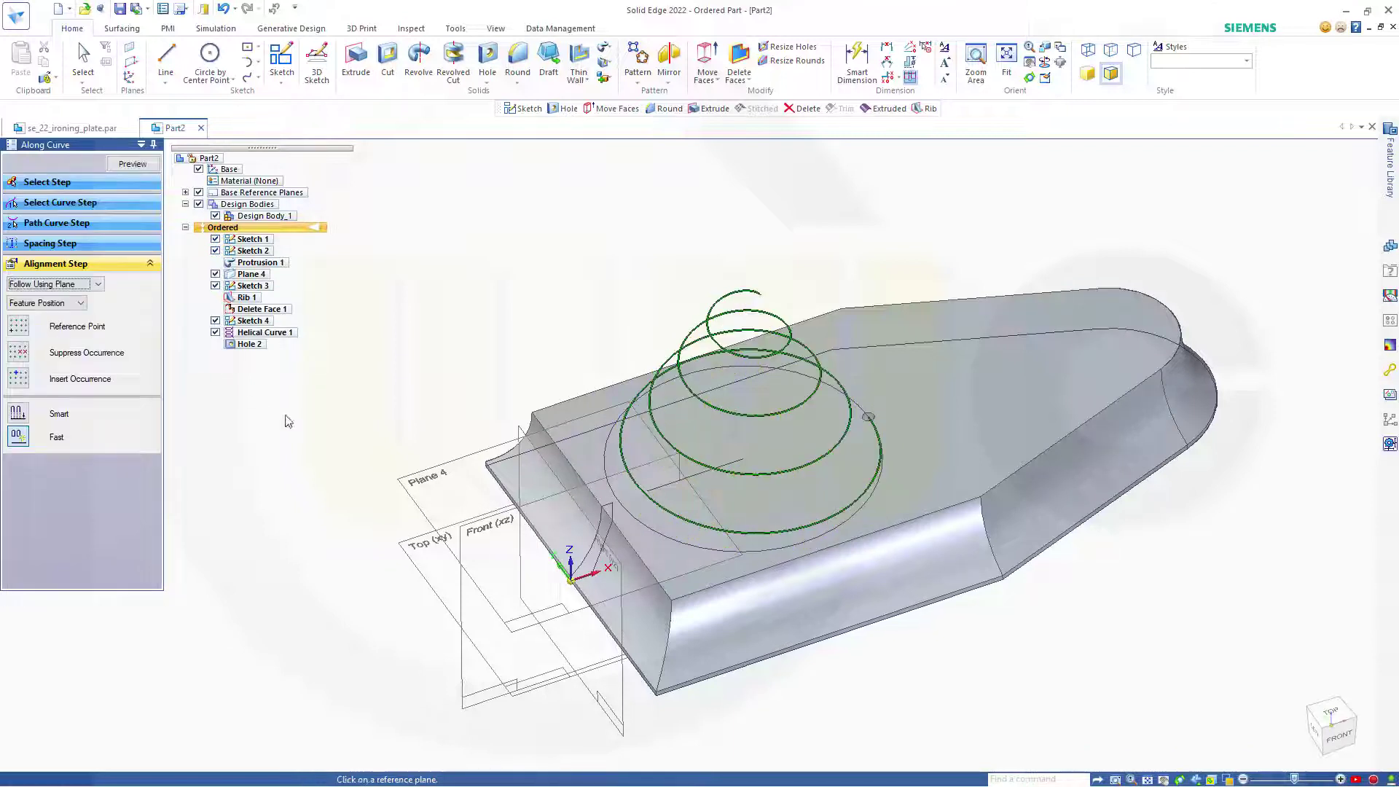
{"action": "left_click", "coordinate": [443, 467]}
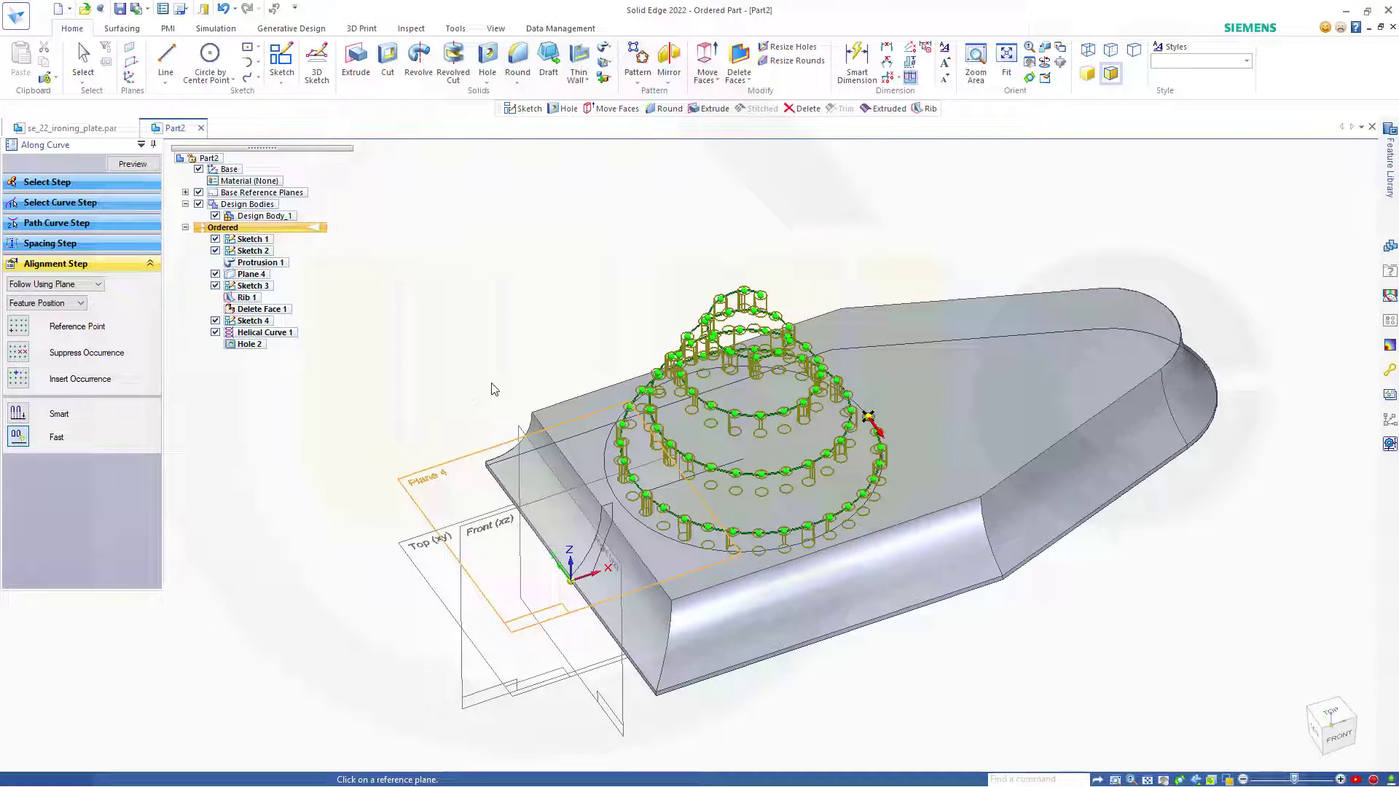
{"action": "left_click", "coordinate": [443, 493]}
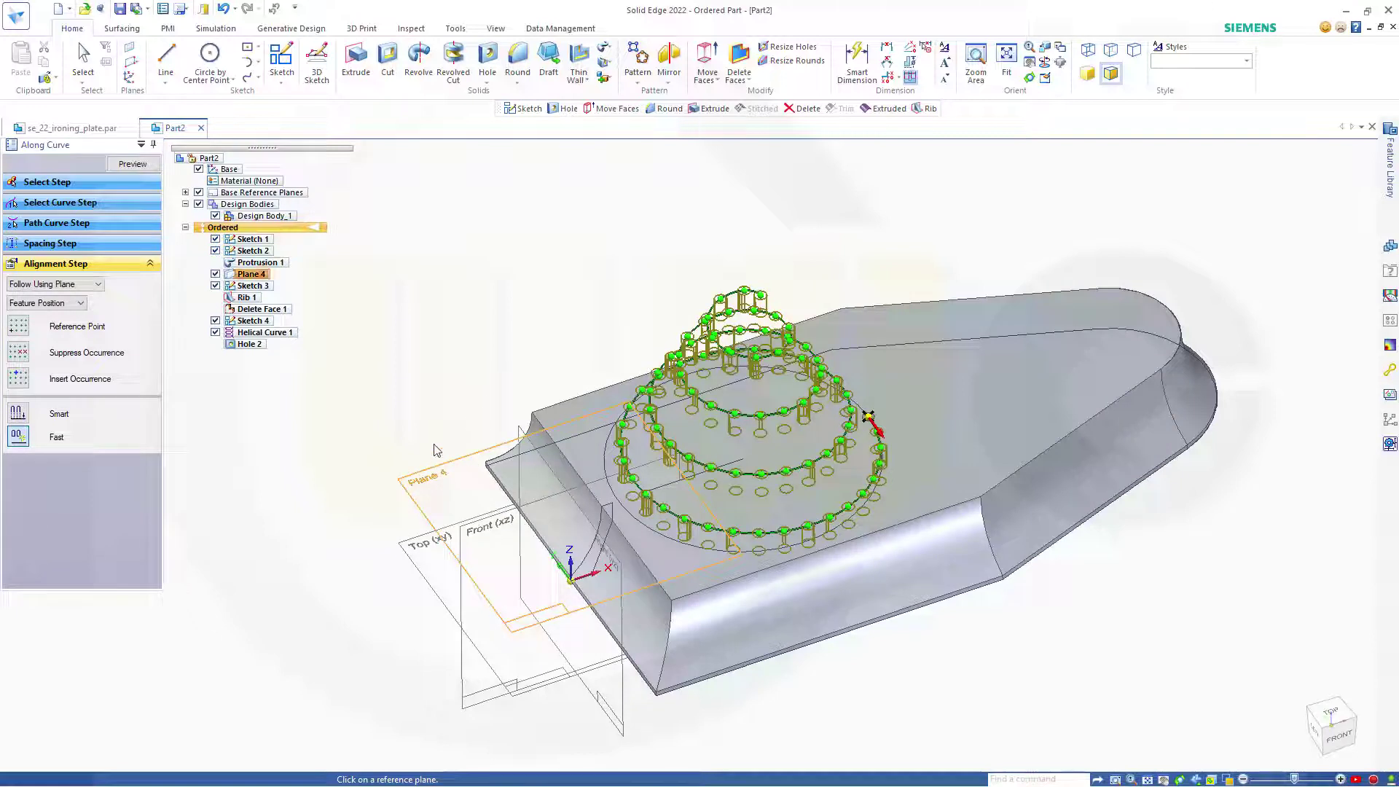
{"action": "left_click", "coordinate": [132, 163]}
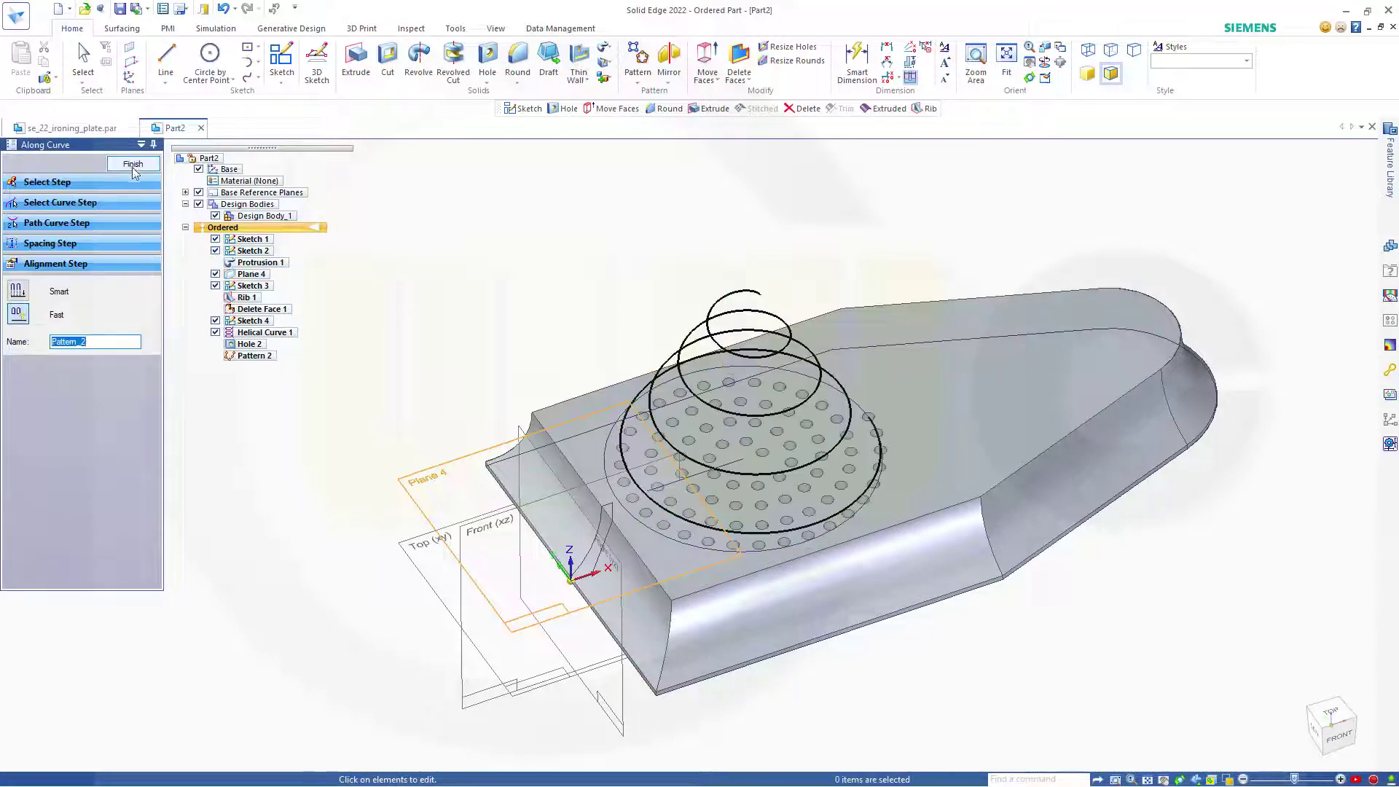
{"action": "left_click", "coordinate": [134, 164]}
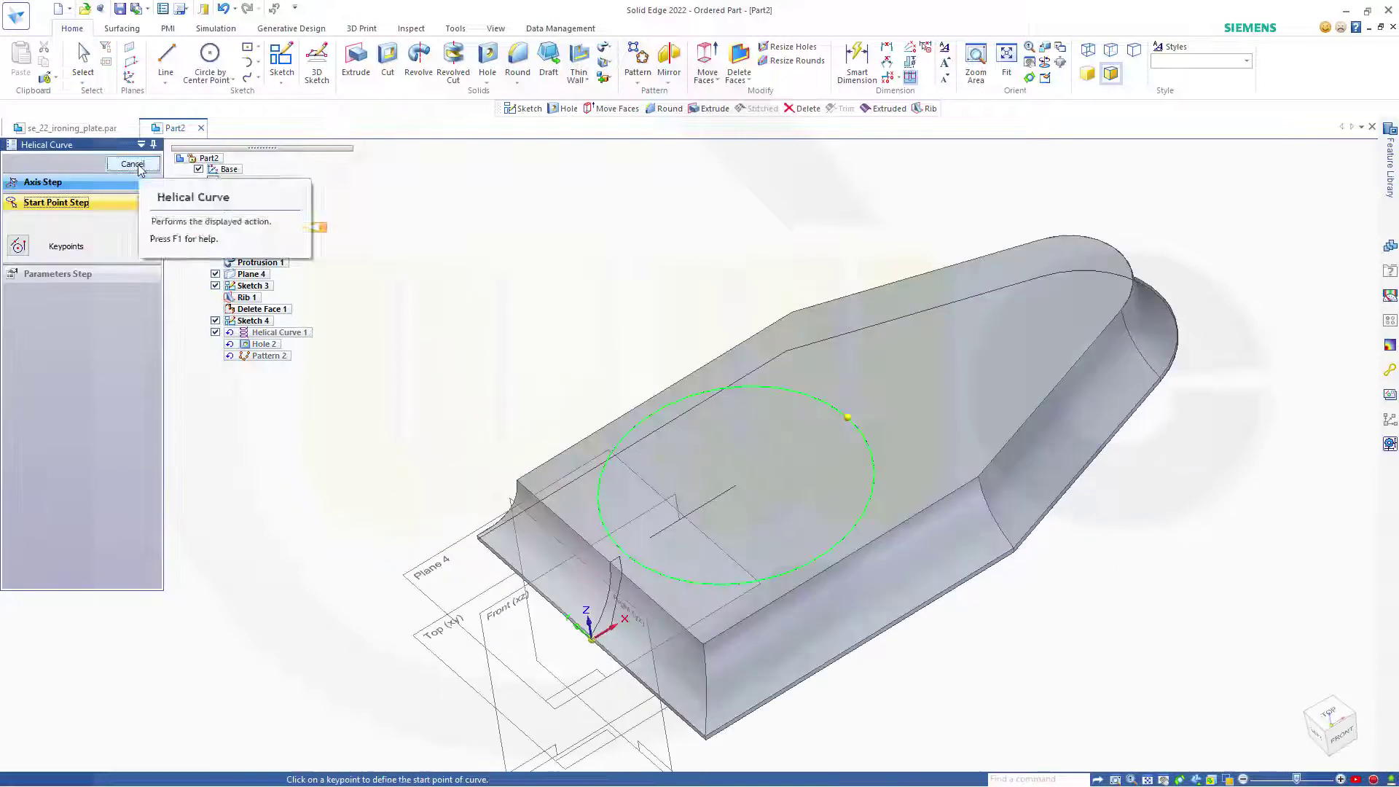
Edit Helical Curve 1's definition and set its parameters to Right-handed.
{"action": "left_click", "coordinate": [138, 164]}
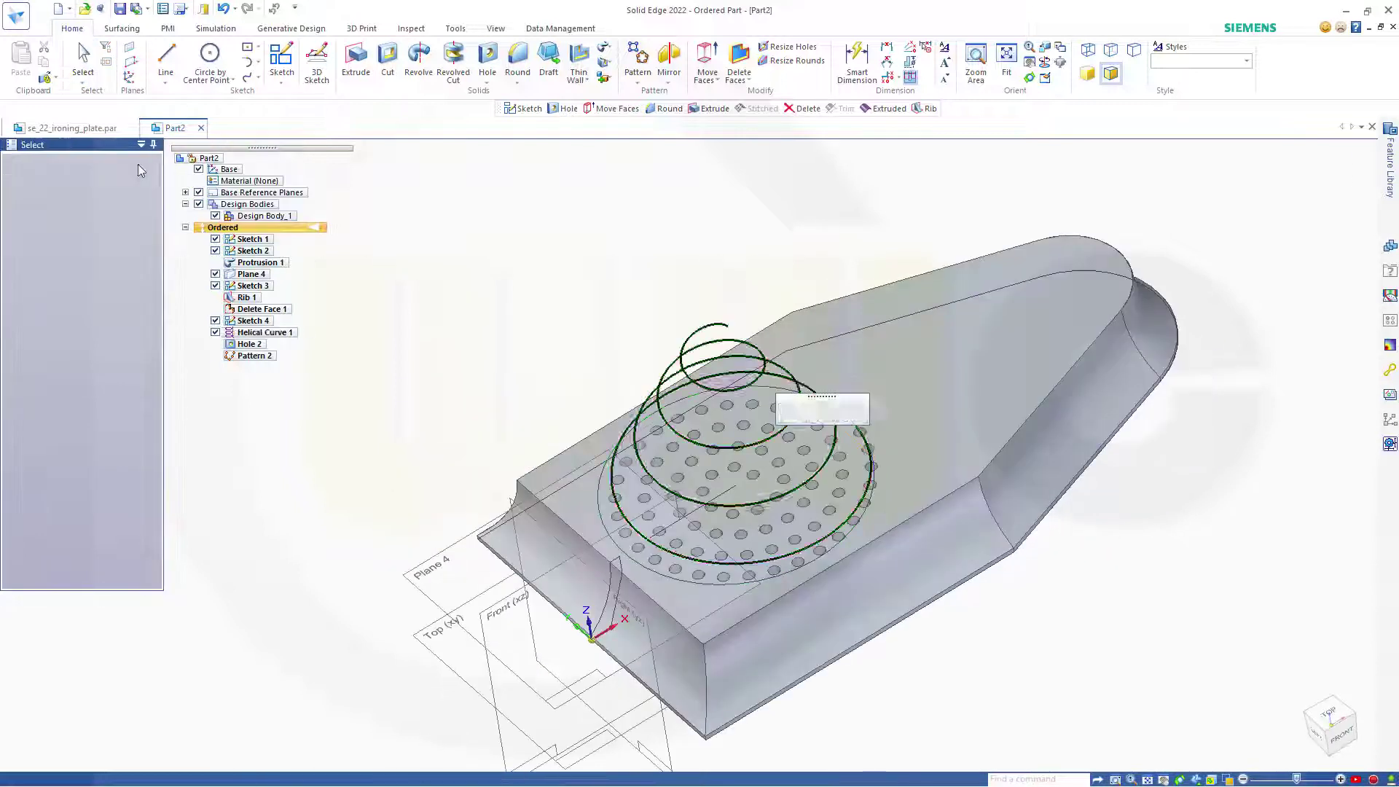
{"action": "left_click", "coordinate": [460, 288]}
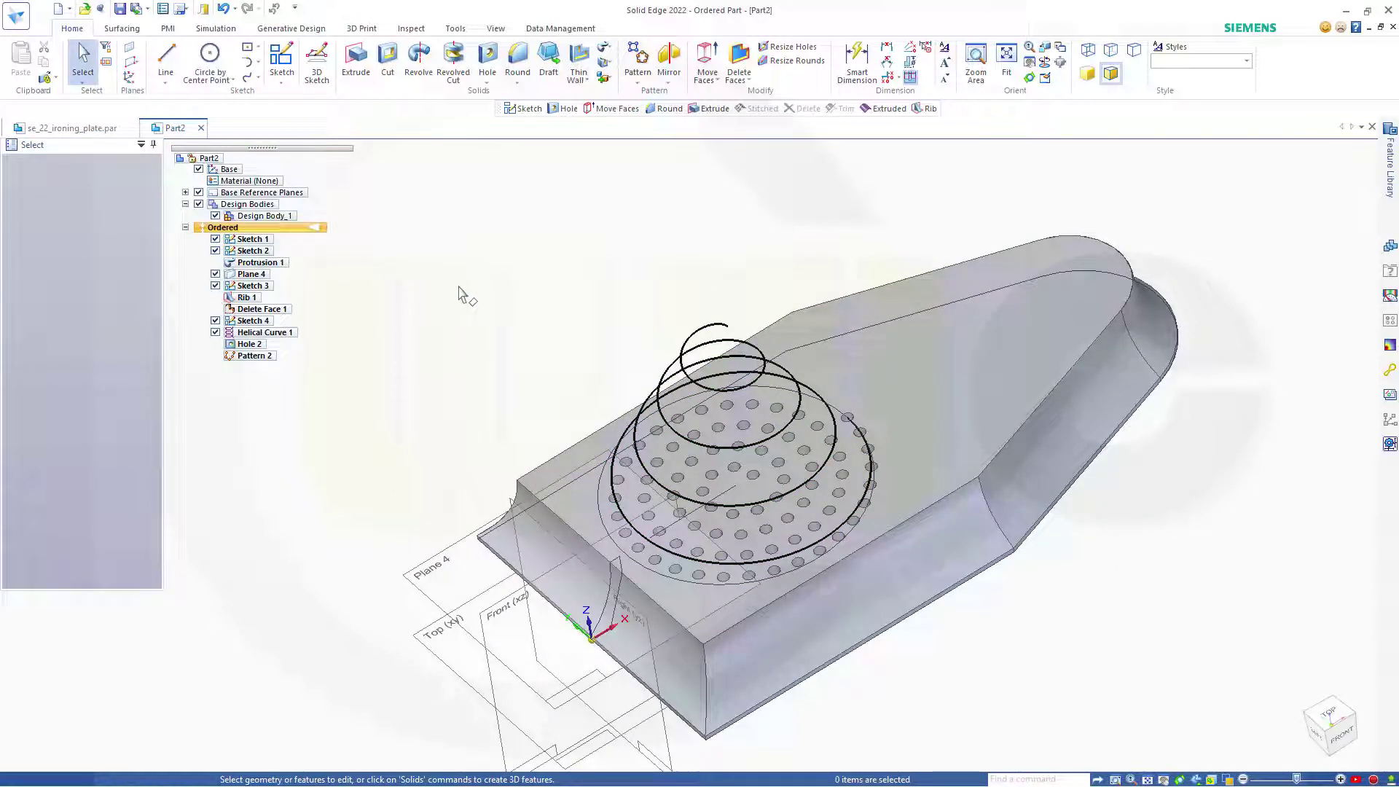
{"action": "left_click", "coordinate": [270, 333]}
{"action": "right_click", "coordinate": [270, 333]}
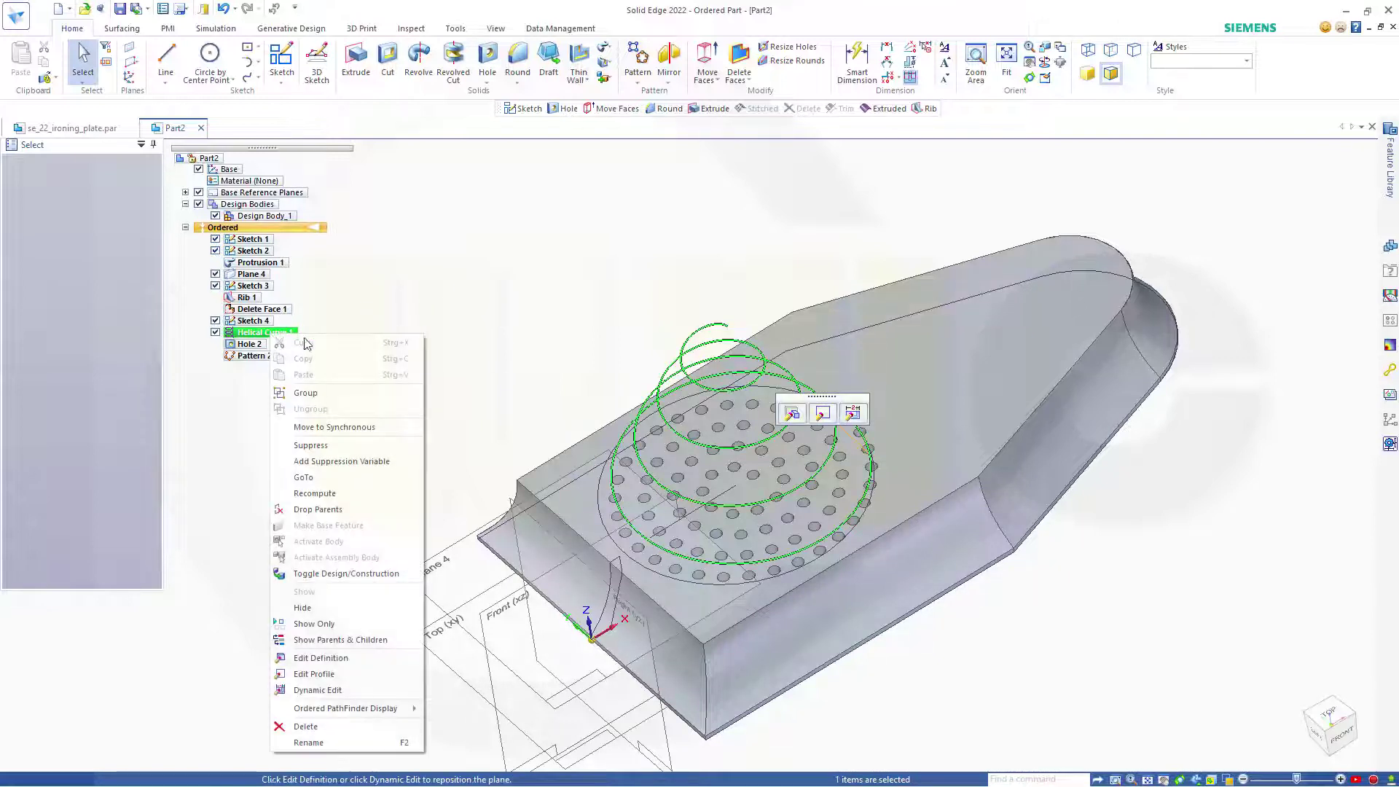
{"action": "left_click", "coordinate": [793, 413]}
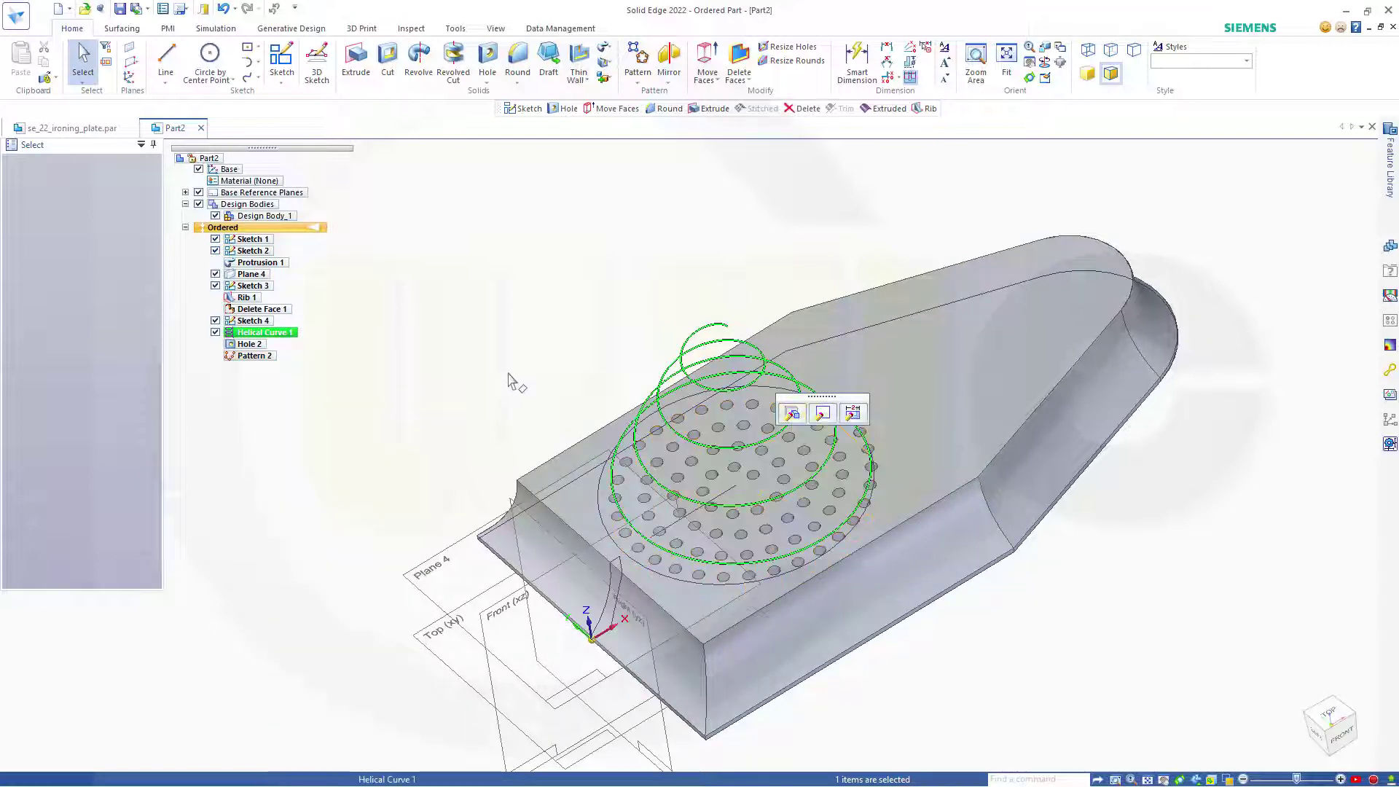
{"action": "left_click", "coordinate": [795, 413]}
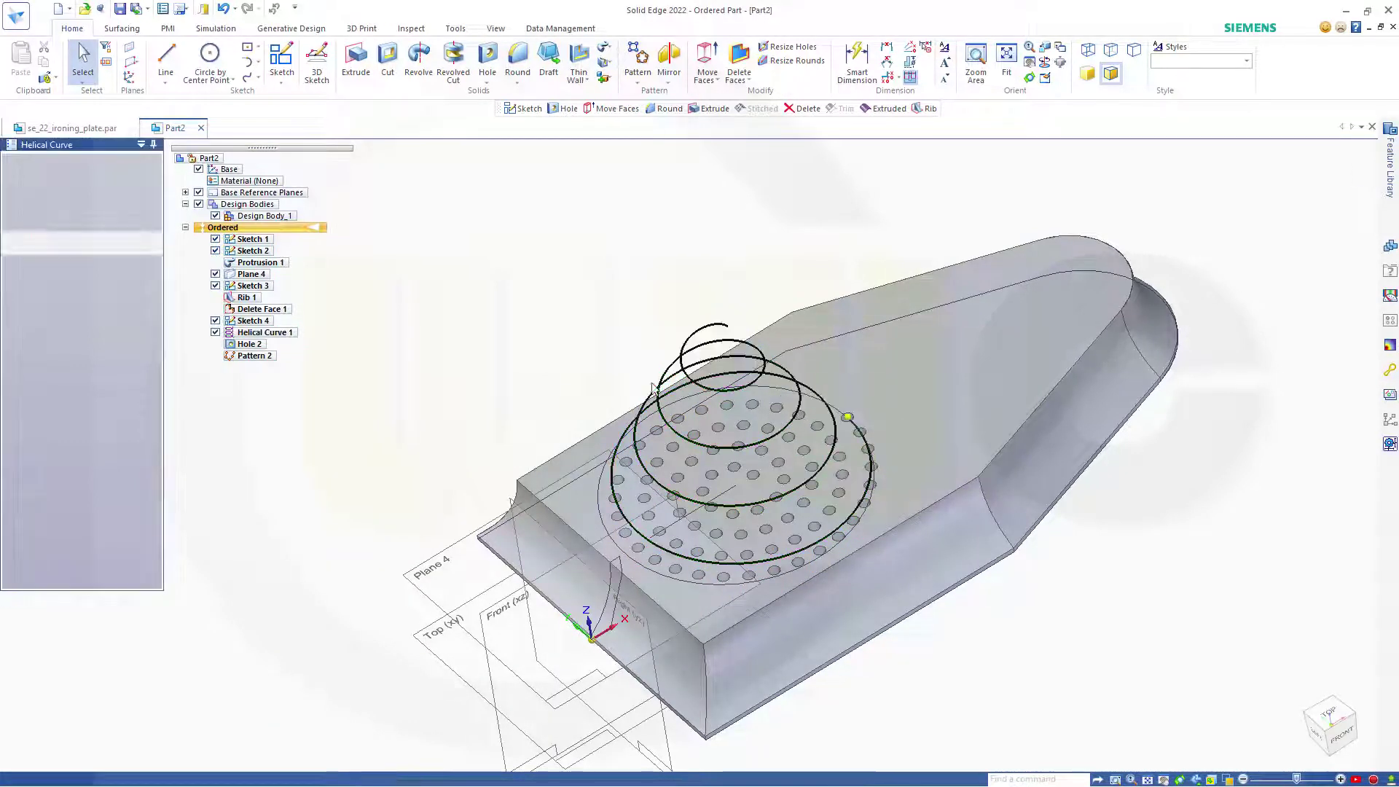
{"action": "left_click", "coordinate": [56, 225]}
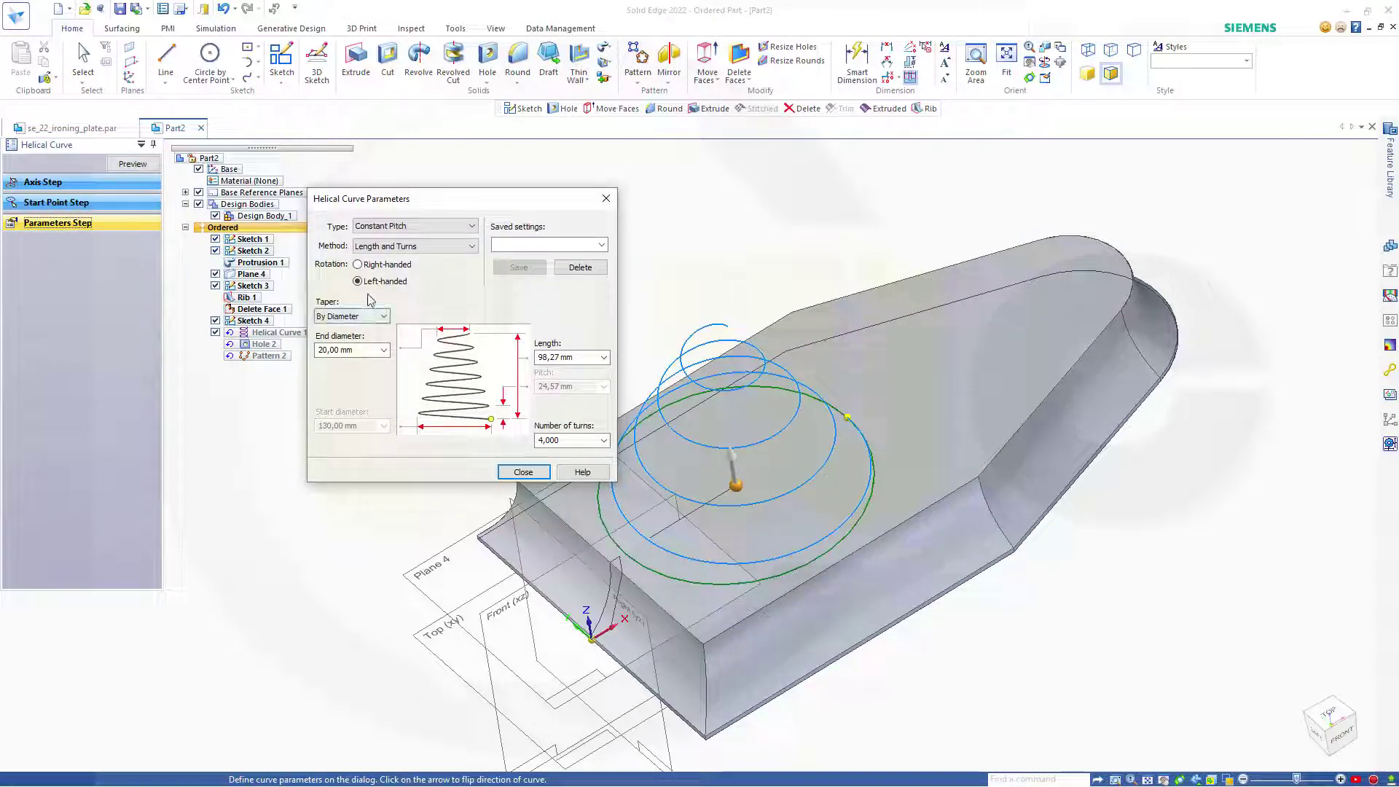
{"action": "left_click", "coordinate": [358, 265]}
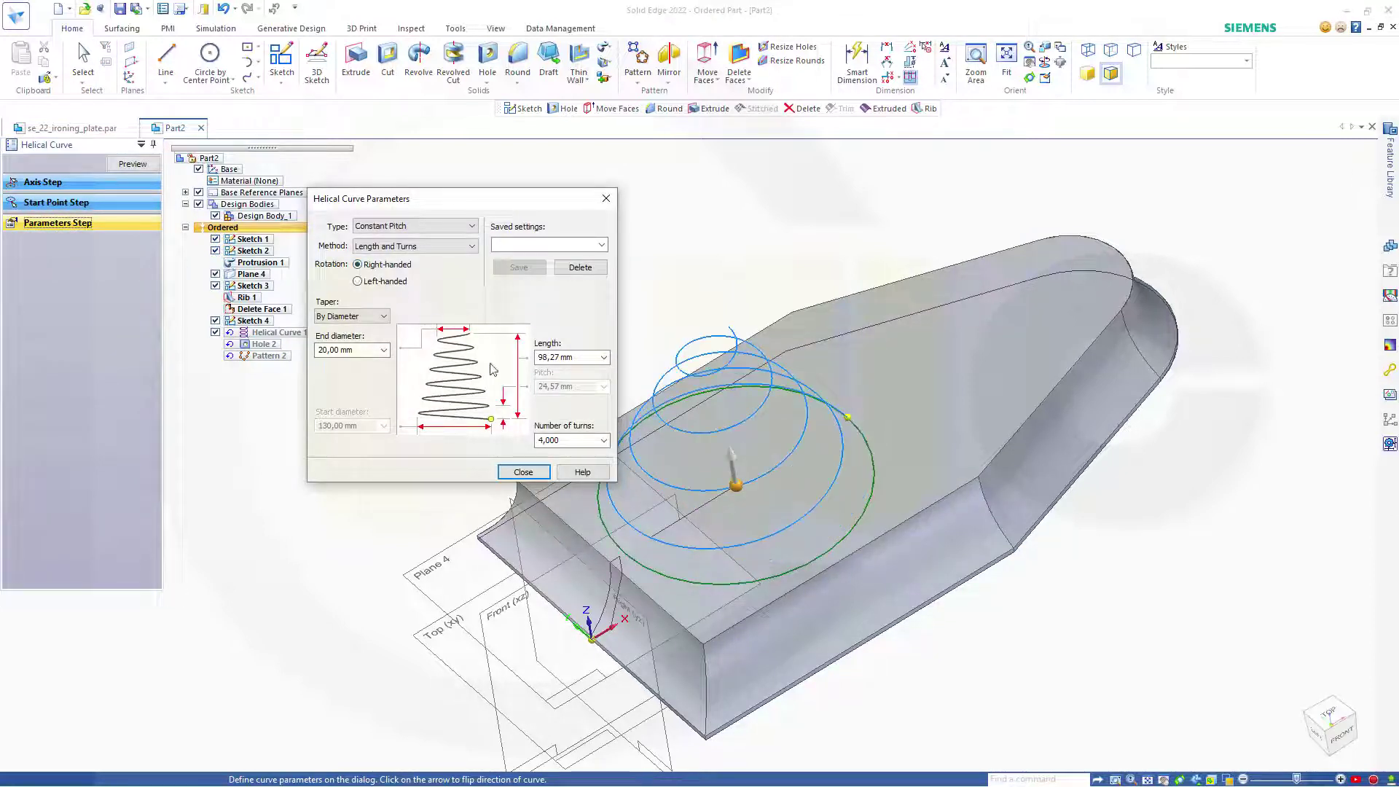
{"action": "left_click", "coordinate": [523, 472]}
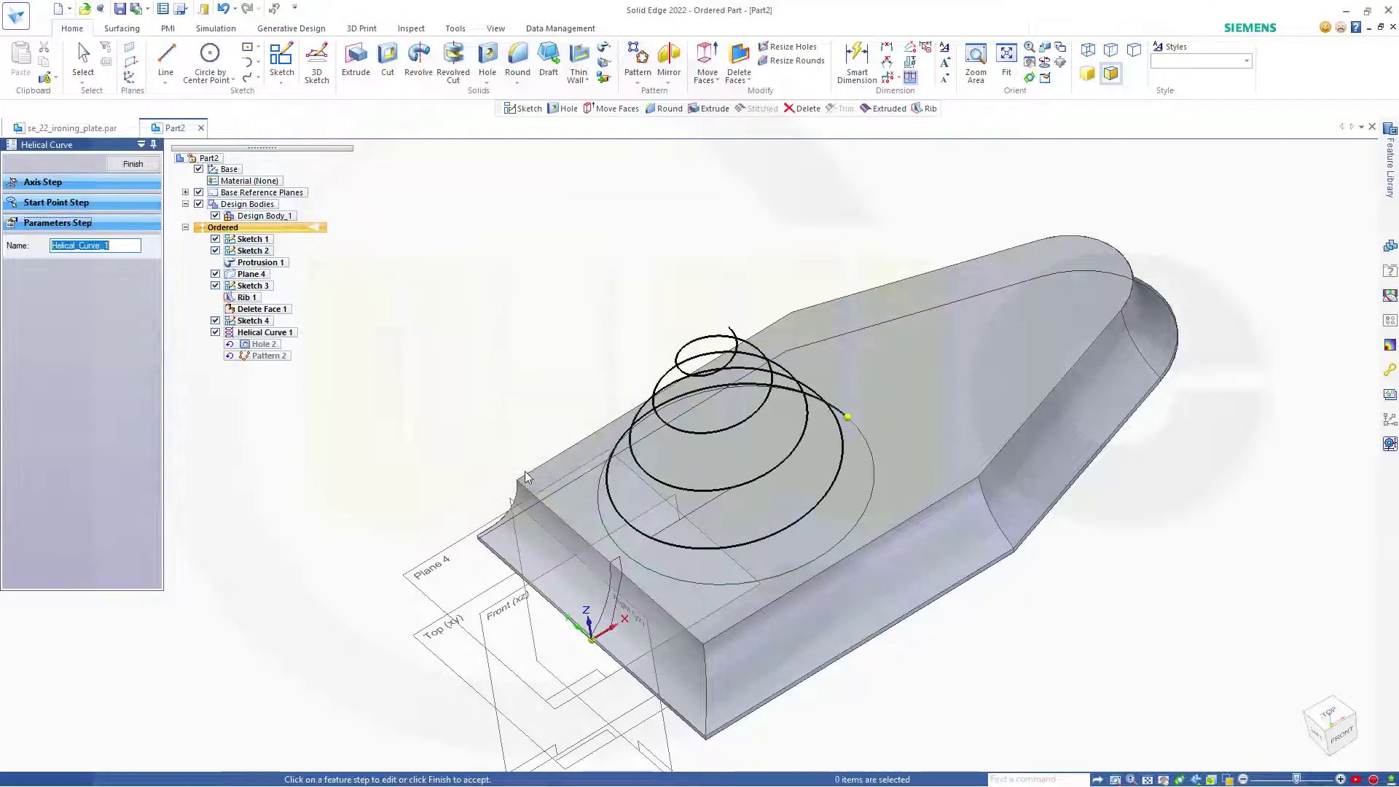
{"action": "left_click", "coordinate": [134, 164]}
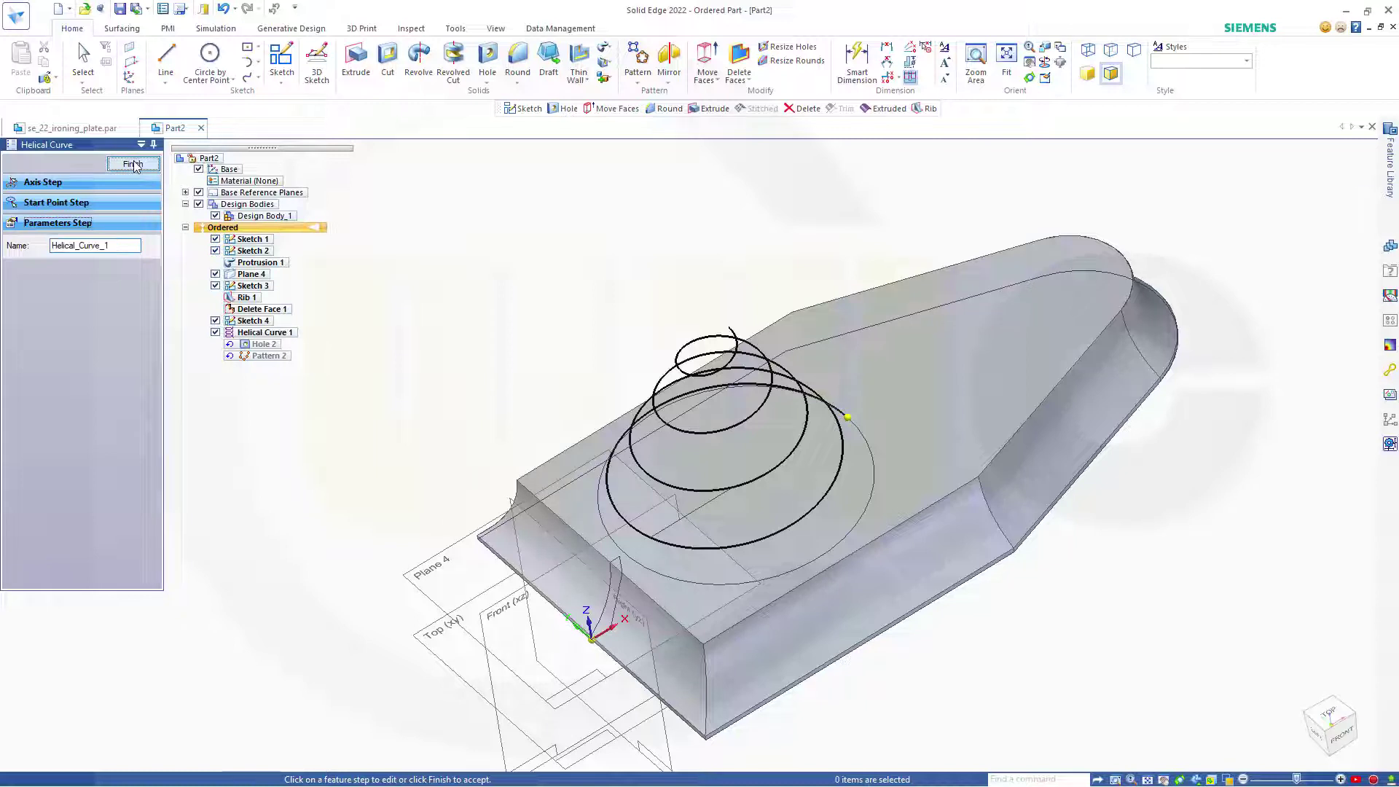
{"action": "left_click", "coordinate": [429, 309]}
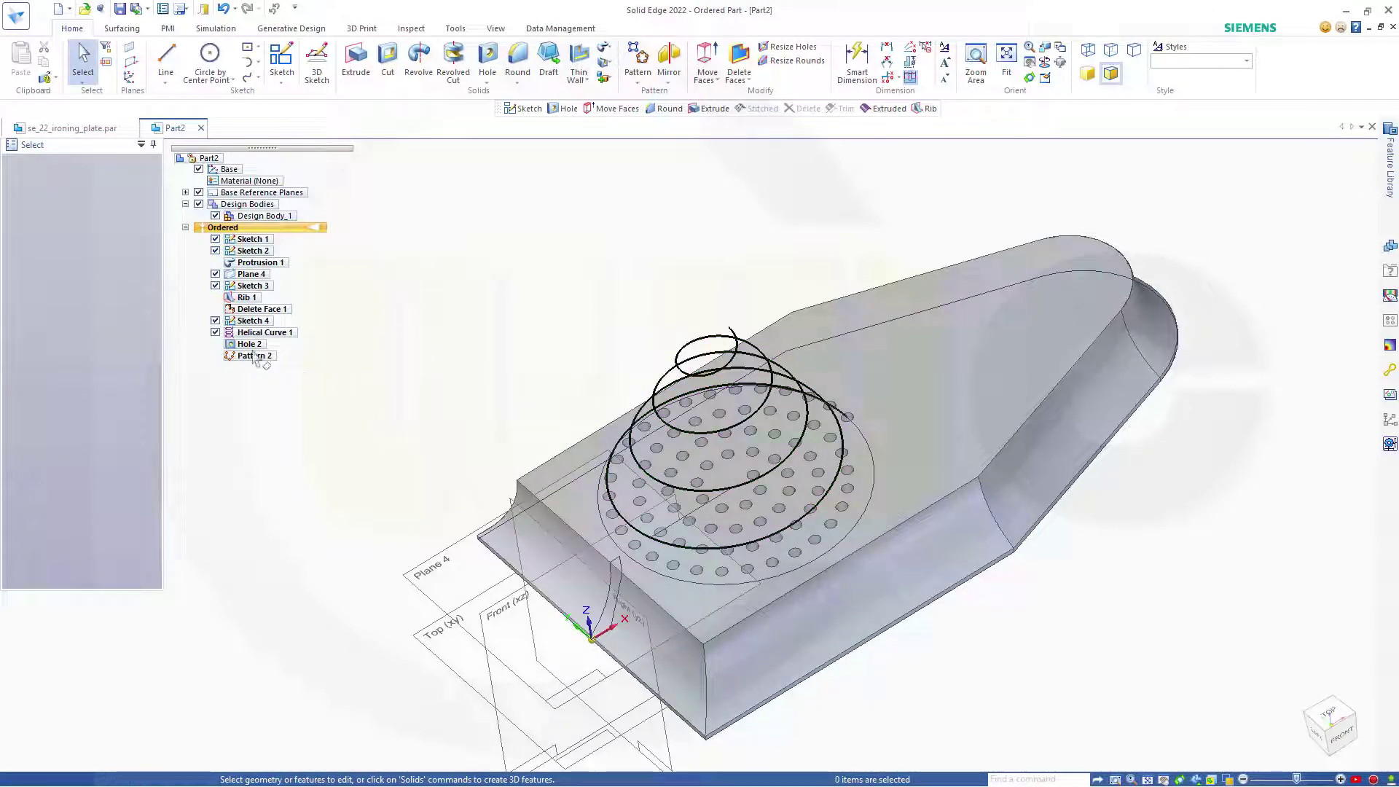
Hide Helical Curve 1, Sketches 1 through 4 and Plane 4 in PathFinder.
{"action": "left_click", "coordinate": [215, 332]}
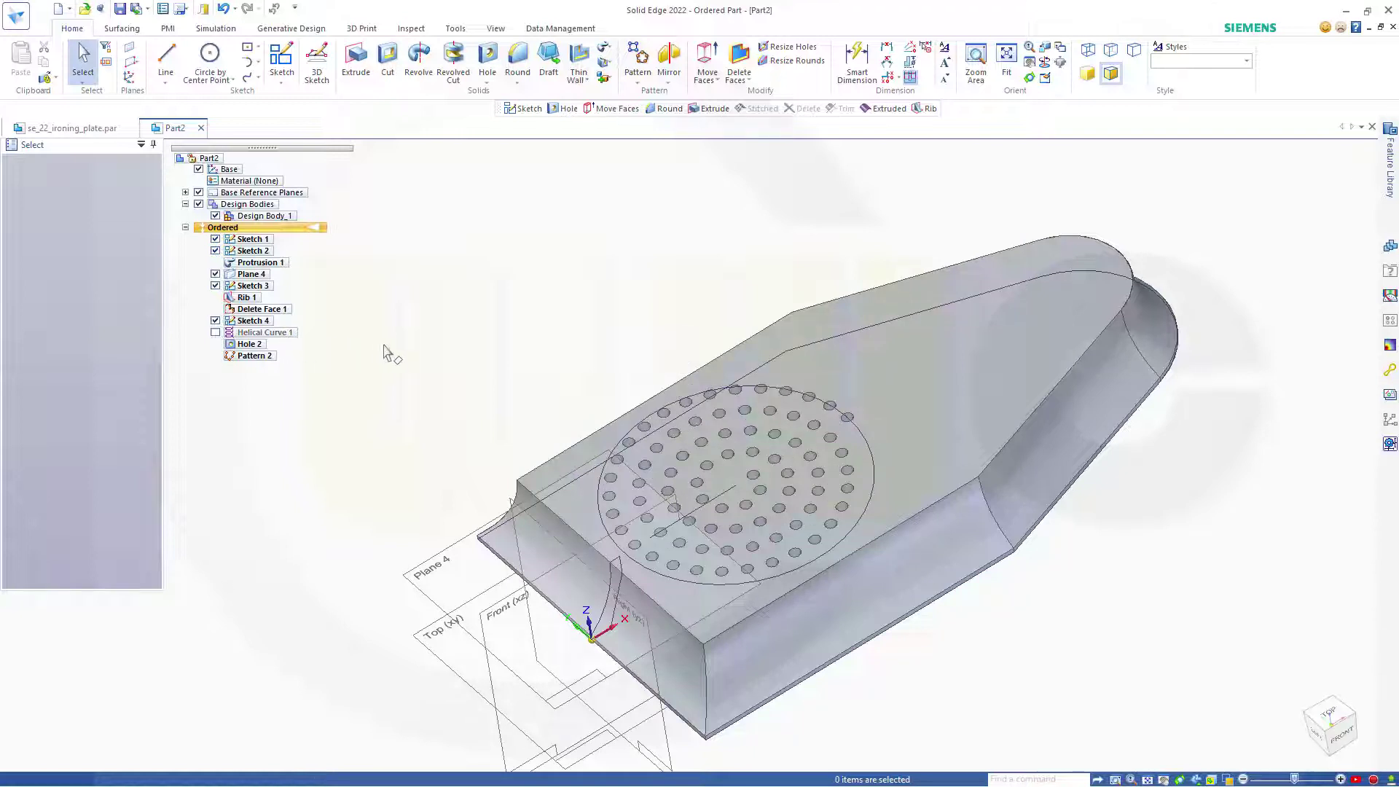
{"action": "left_click", "coordinate": [215, 321]}
{"action": "left_click", "coordinate": [215, 286]}
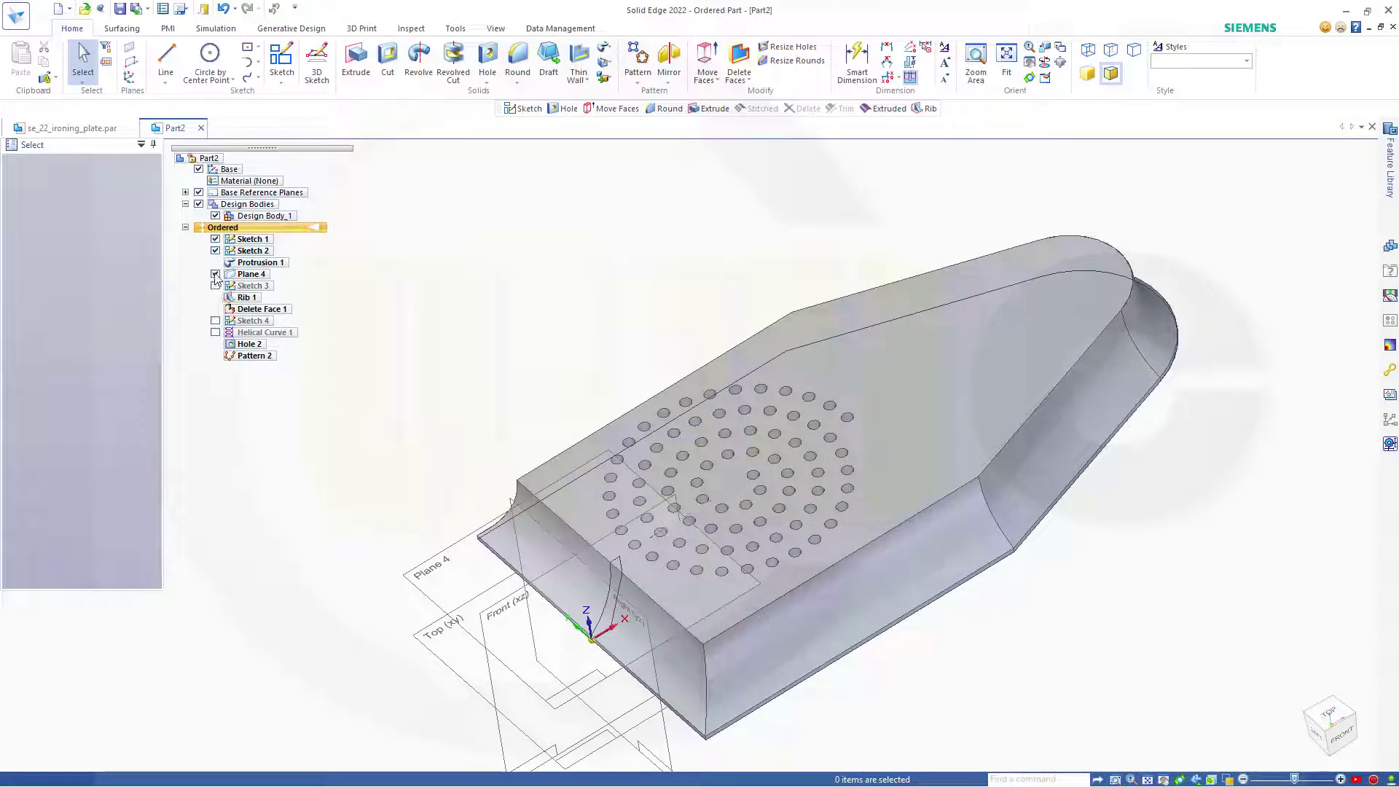
{"action": "left_click", "coordinate": [215, 274]}
{"action": "left_click", "coordinate": [215, 251]}
{"action": "left_click", "coordinate": [215, 239]}
{"action": "middle_click_drag", "start_coordinate": [429, 354], "coordinate": [460, 391]}
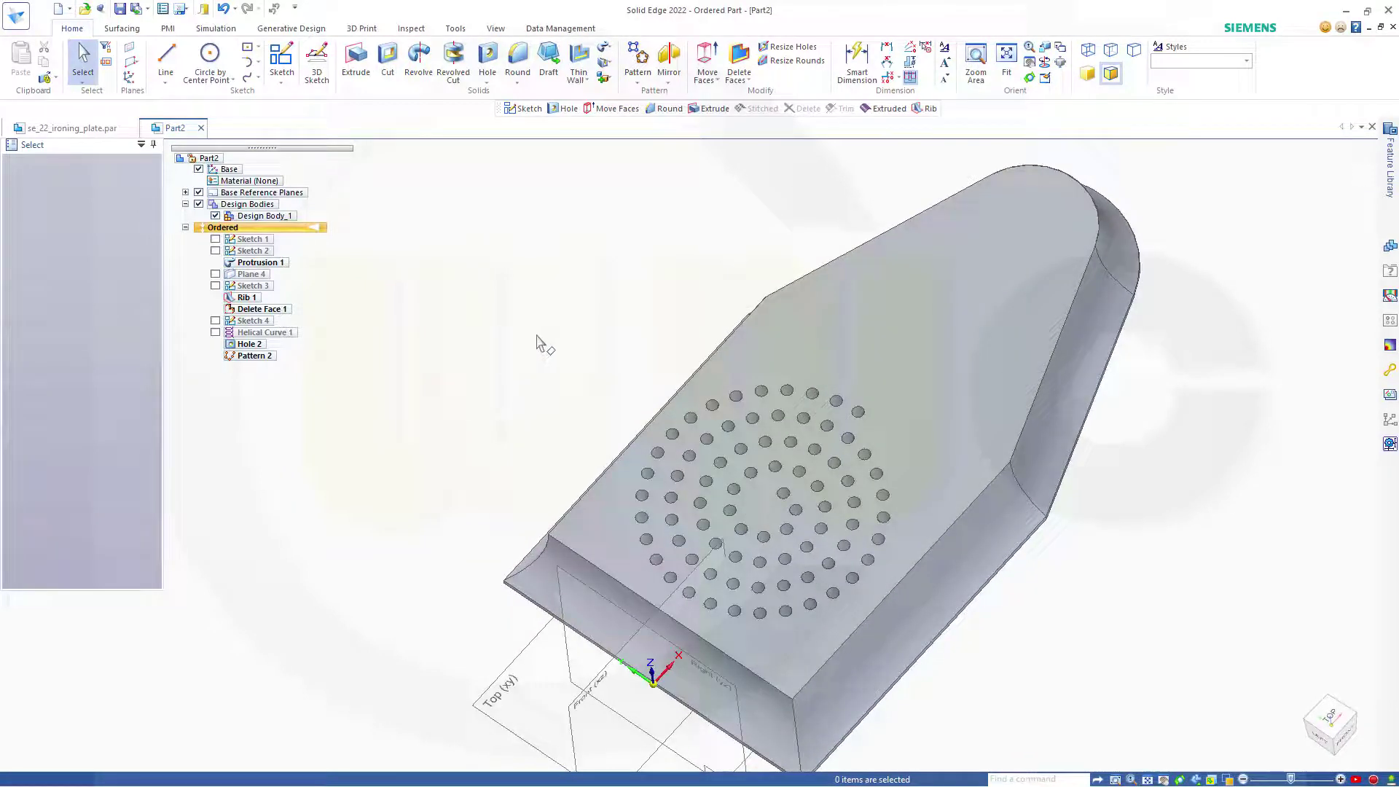